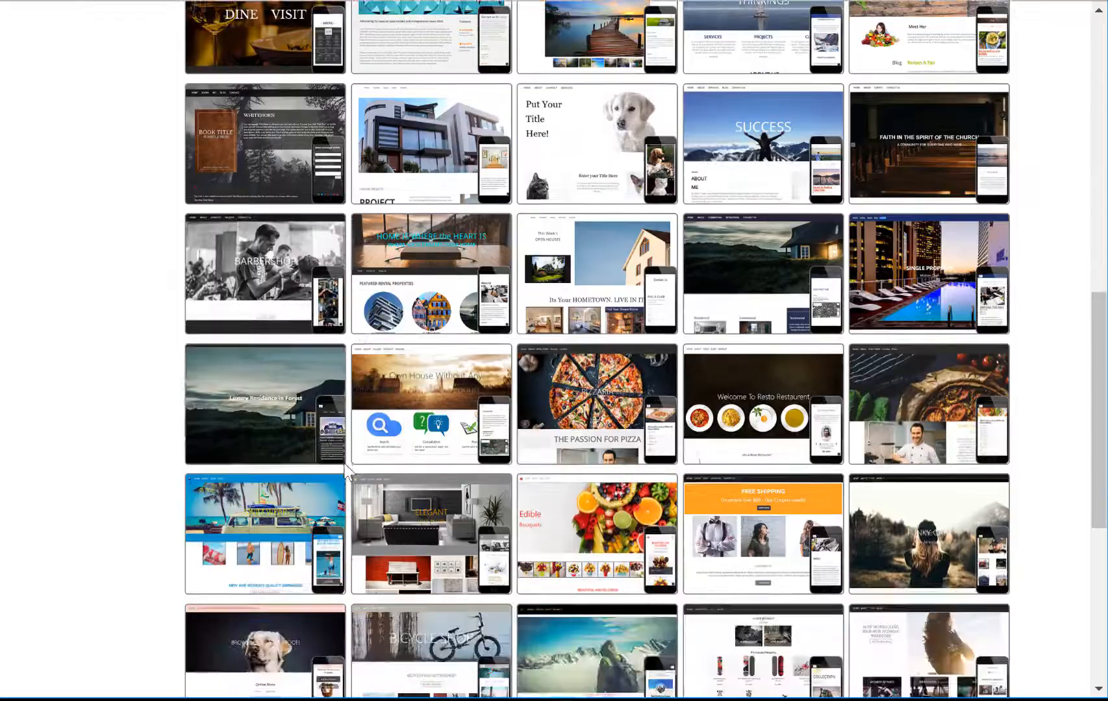
Step: Browse the template gallery and preview the SUCCESS template with its five pages
{"action": "scroll", "coordinate": [347, 497], "scroll_direction": "up", "scroll_amount": 12}
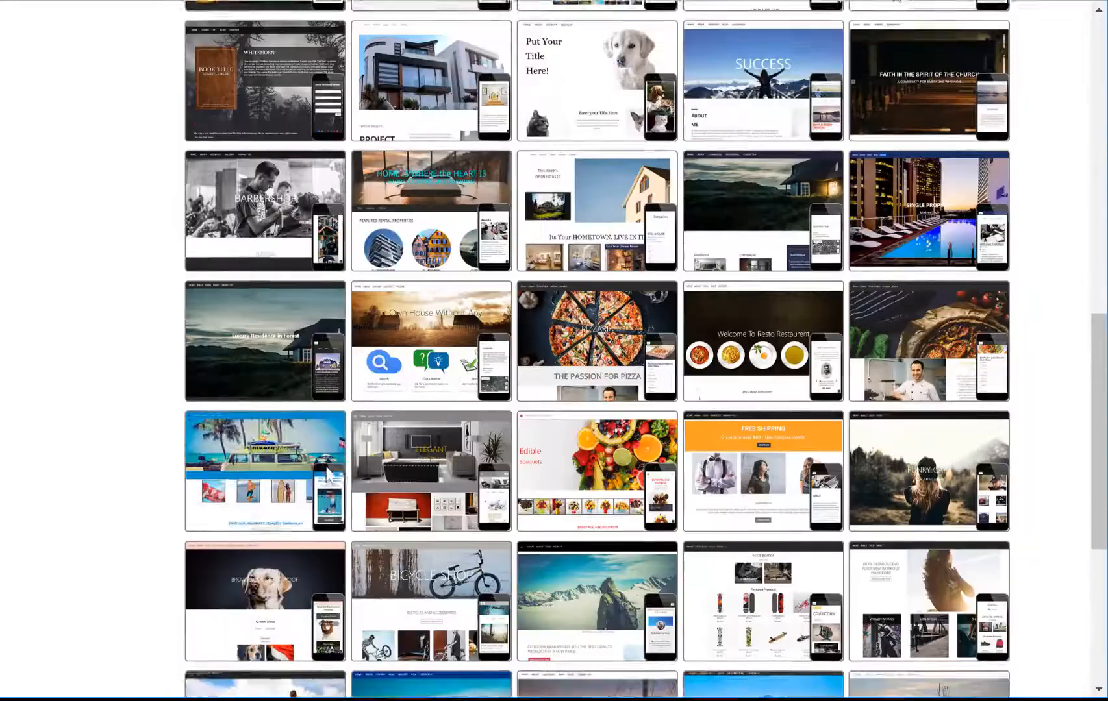
{"action": "scroll", "coordinate": [437, 403], "scroll_direction": "up", "scroll_amount": 5}
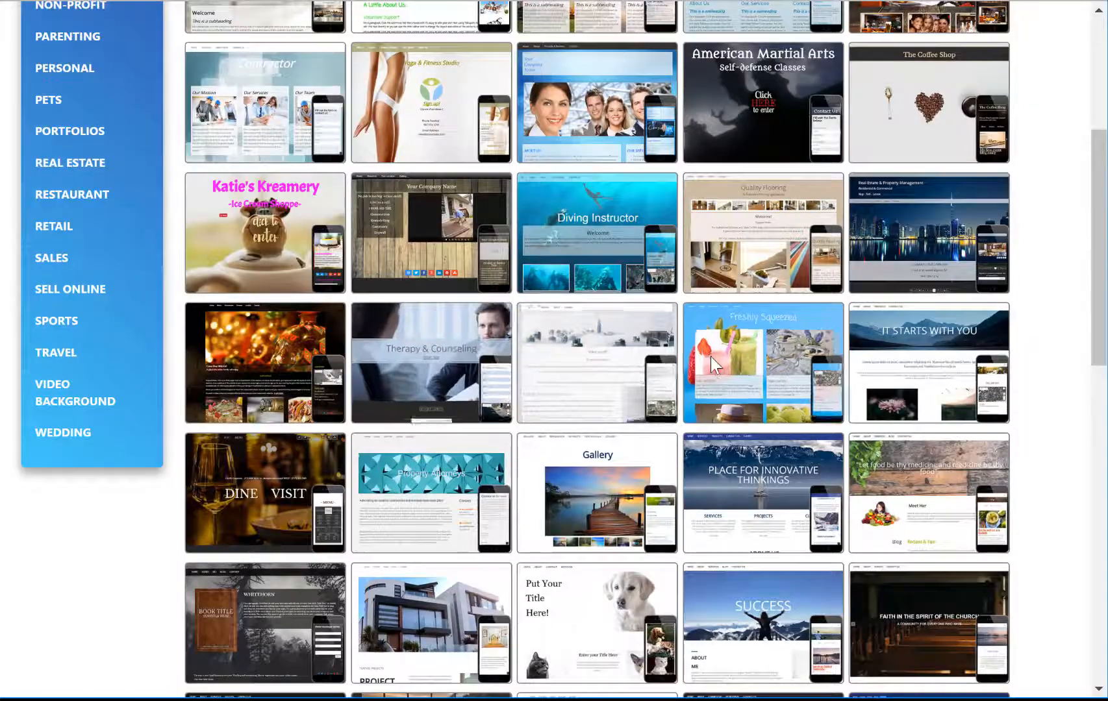
{"action": "scroll", "coordinate": [643, 333], "scroll_direction": "down", "scroll_amount": 7}
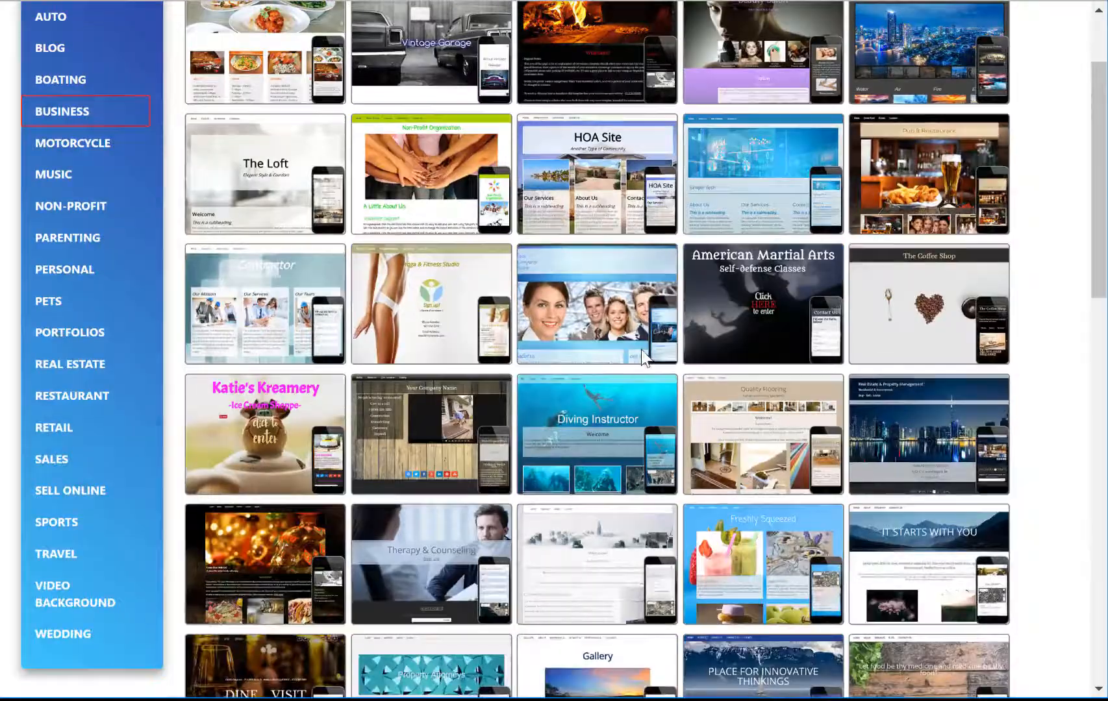
{"action": "scroll", "coordinate": [629, 355], "scroll_direction": "down", "scroll_amount": 10}
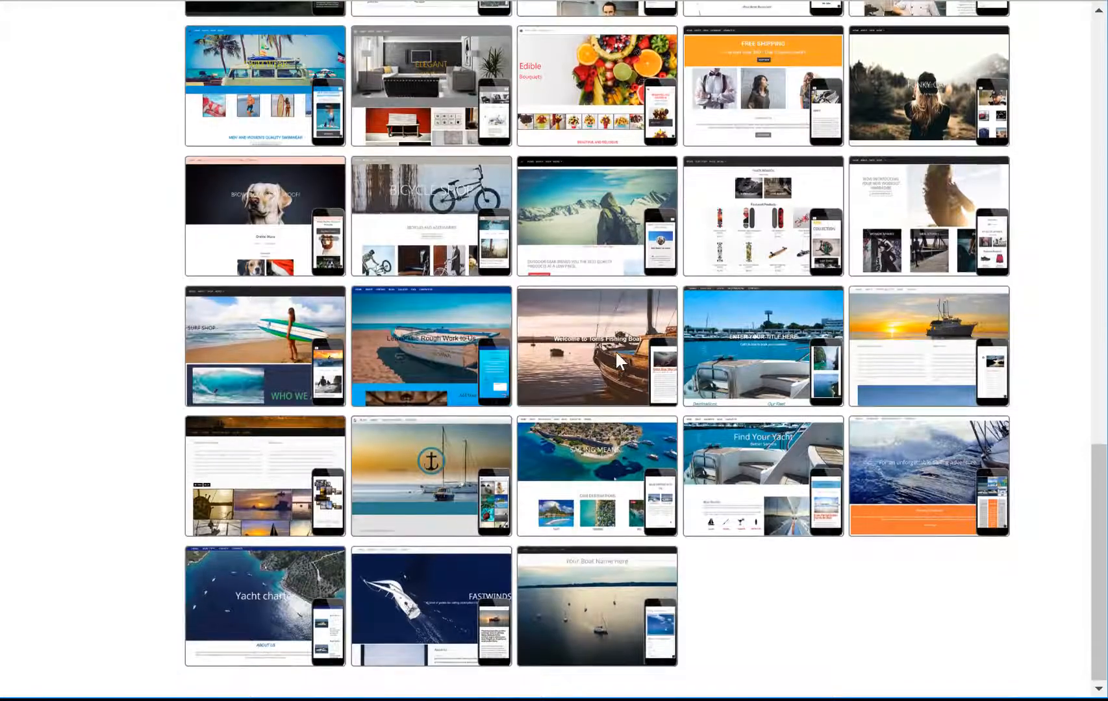
{"action": "scroll", "coordinate": [617, 350], "scroll_direction": "up", "scroll_amount": 12}
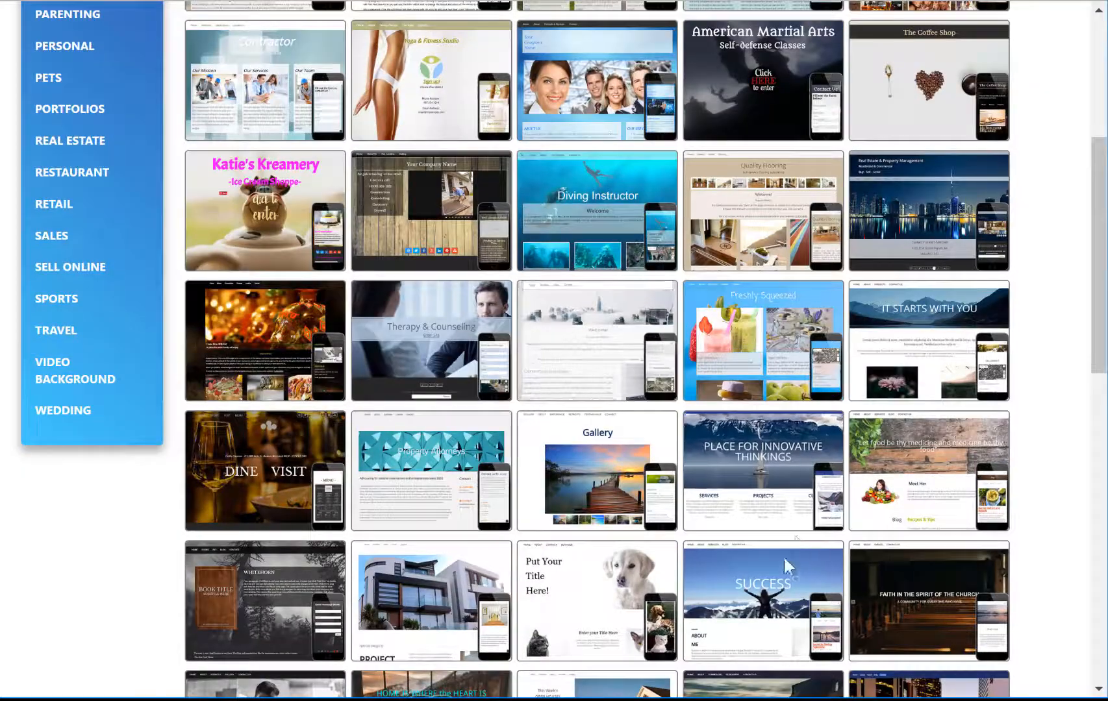
{"action": "left_click", "coordinate": [759, 588]}
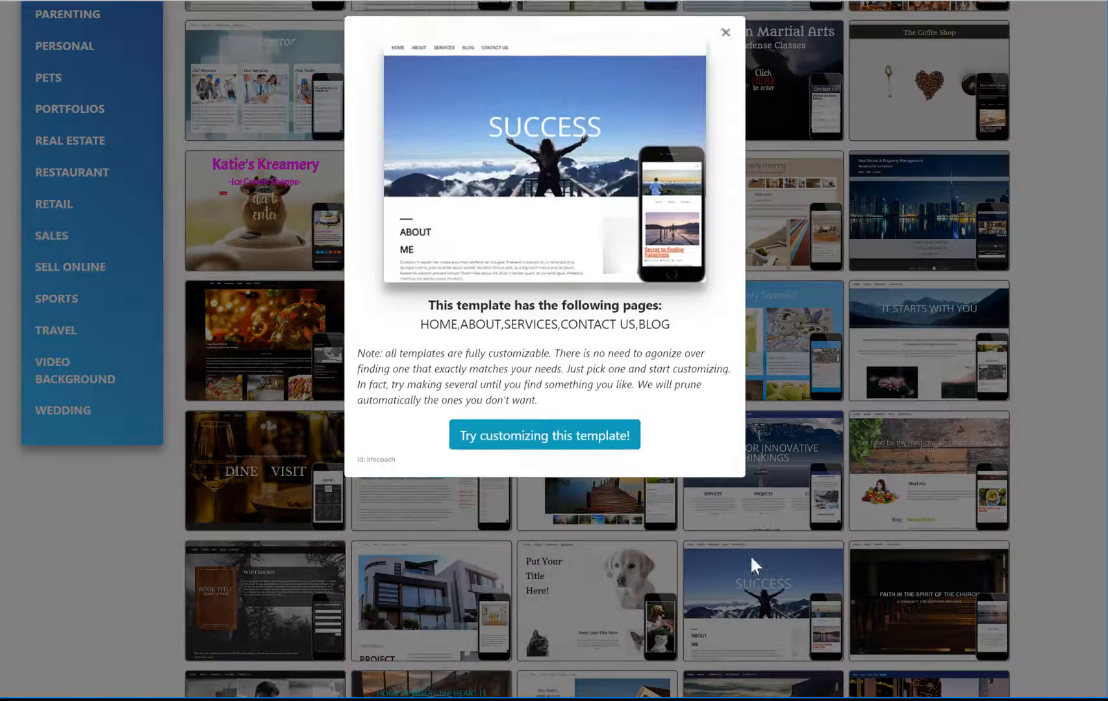
Step: Start customizing SUCCESS, describe it as a consulting business, and keep the suggested talkspot.com address
{"action": "left_click", "coordinate": [516, 453]}
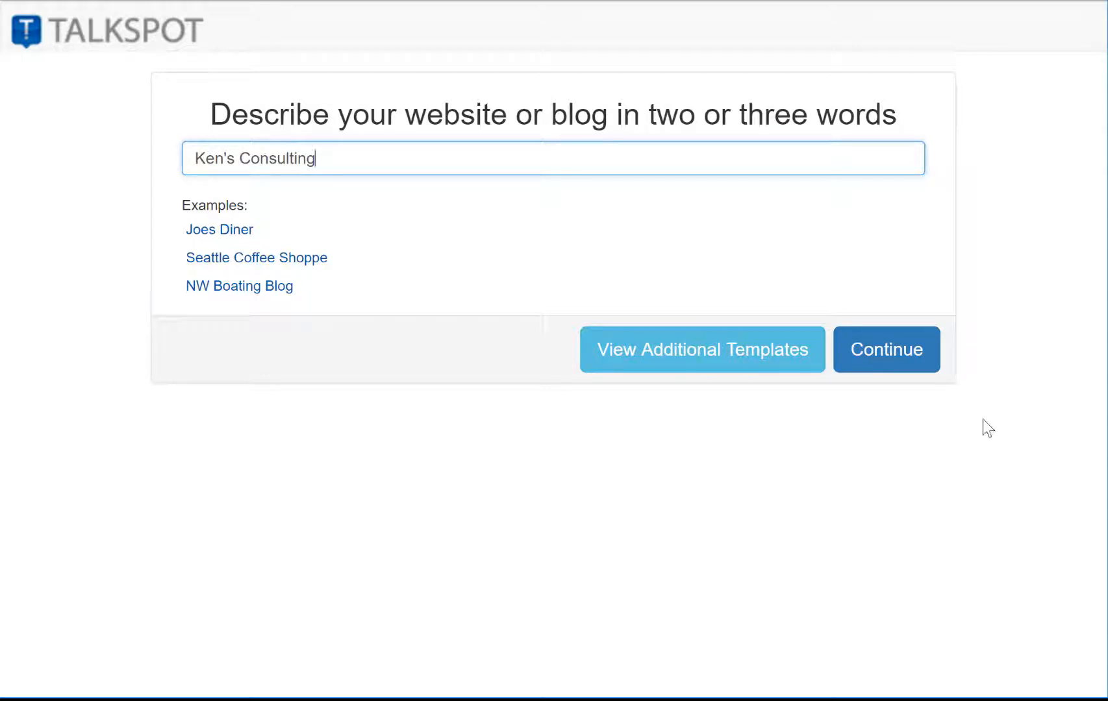
{"action": "left_click", "coordinate": [906, 370]}
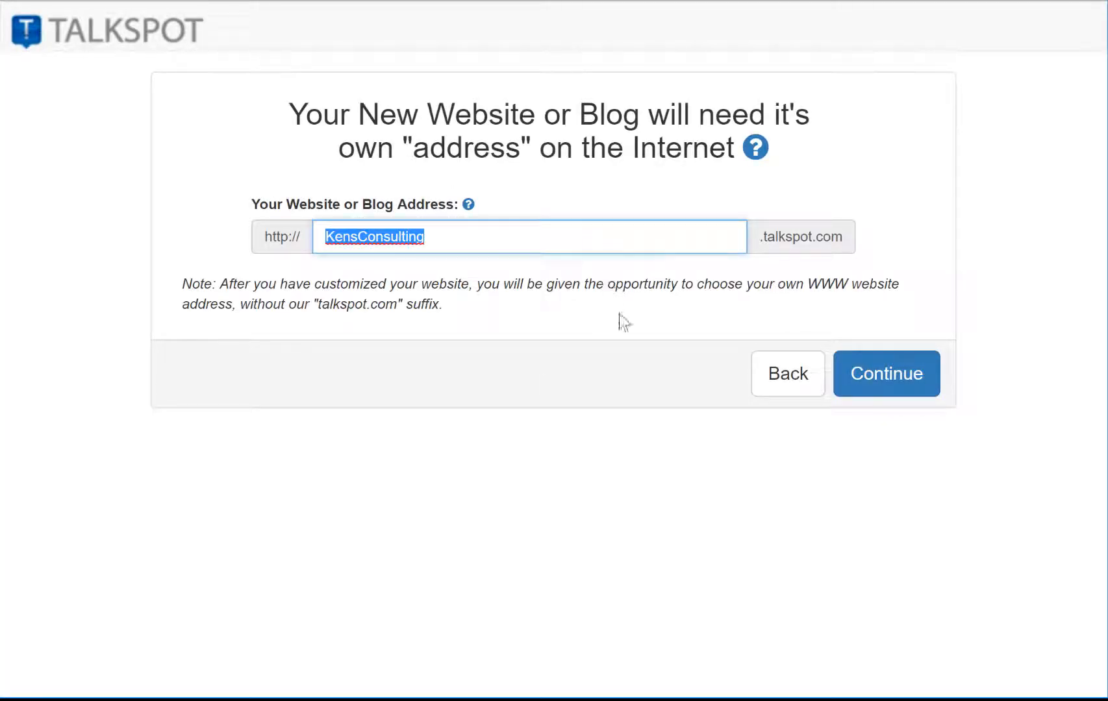
{"action": "left_click", "coordinate": [894, 380]}
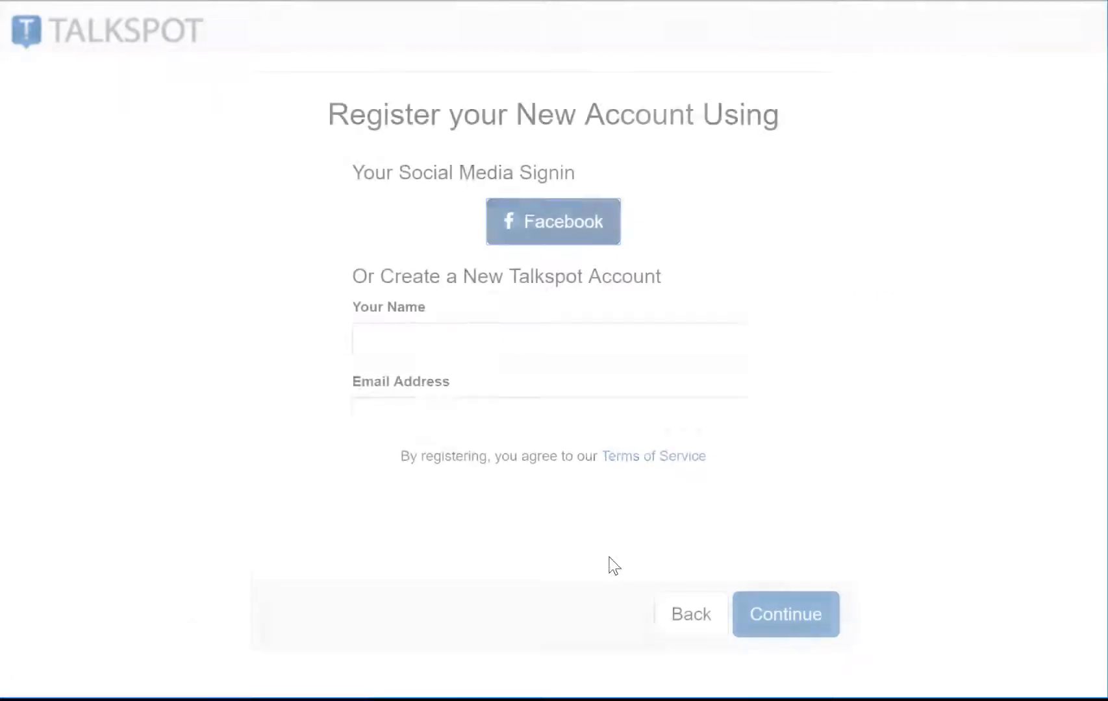
Step: Register an account with your name and e-mail address, passing the reCAPTCHA check
{"action": "left_click", "coordinate": [461, 343]}
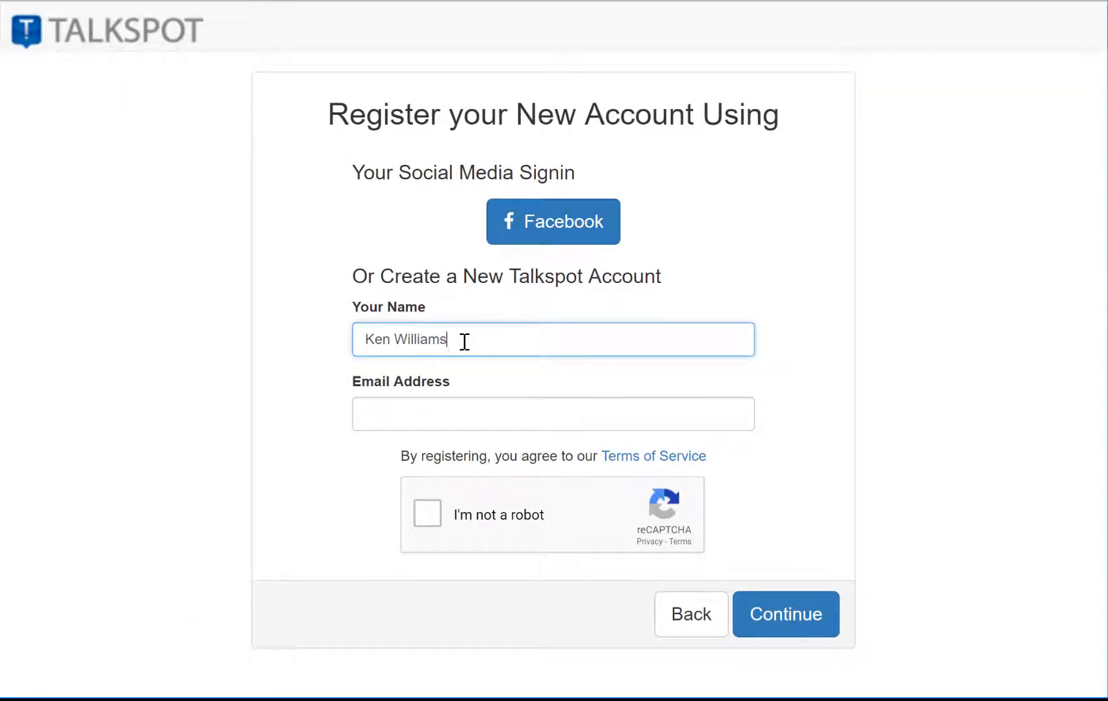
{"action": "key", "text": "Tab"}
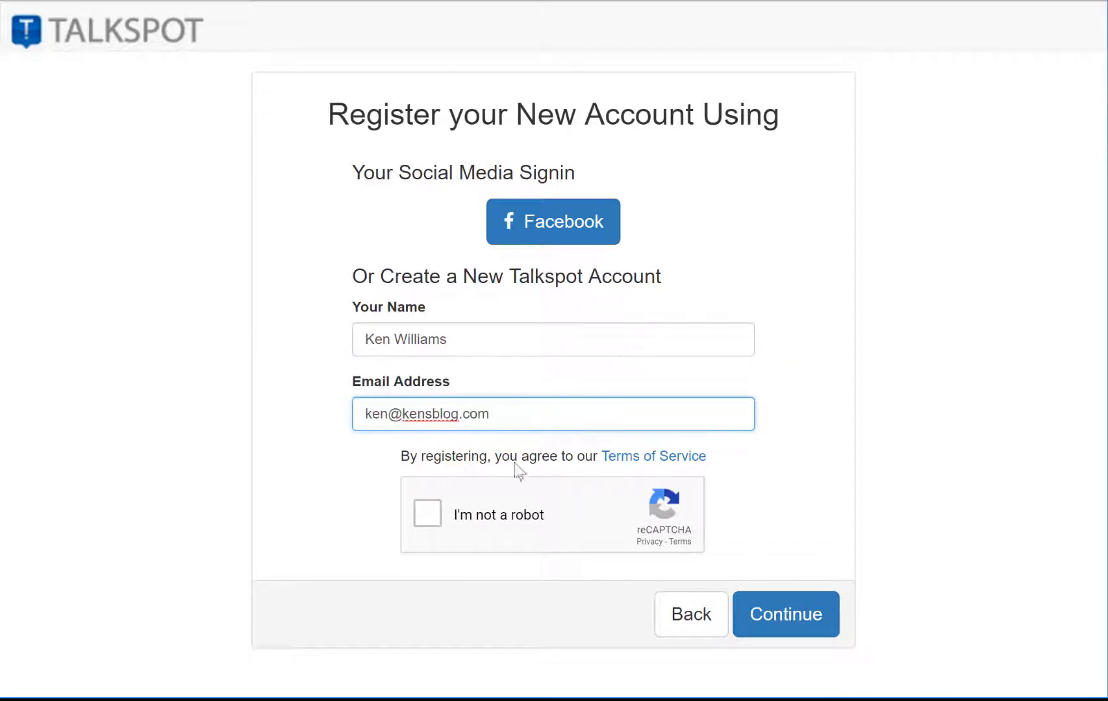
{"action": "left_click", "coordinate": [446, 522]}
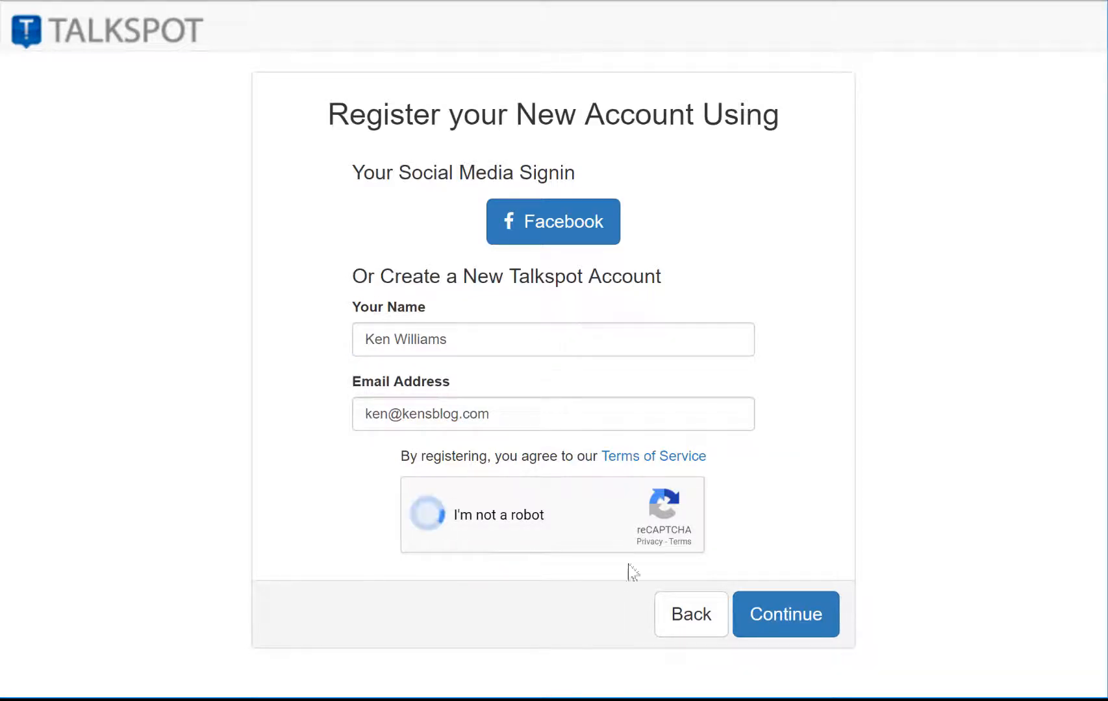
{"action": "left_click", "coordinate": [794, 621]}
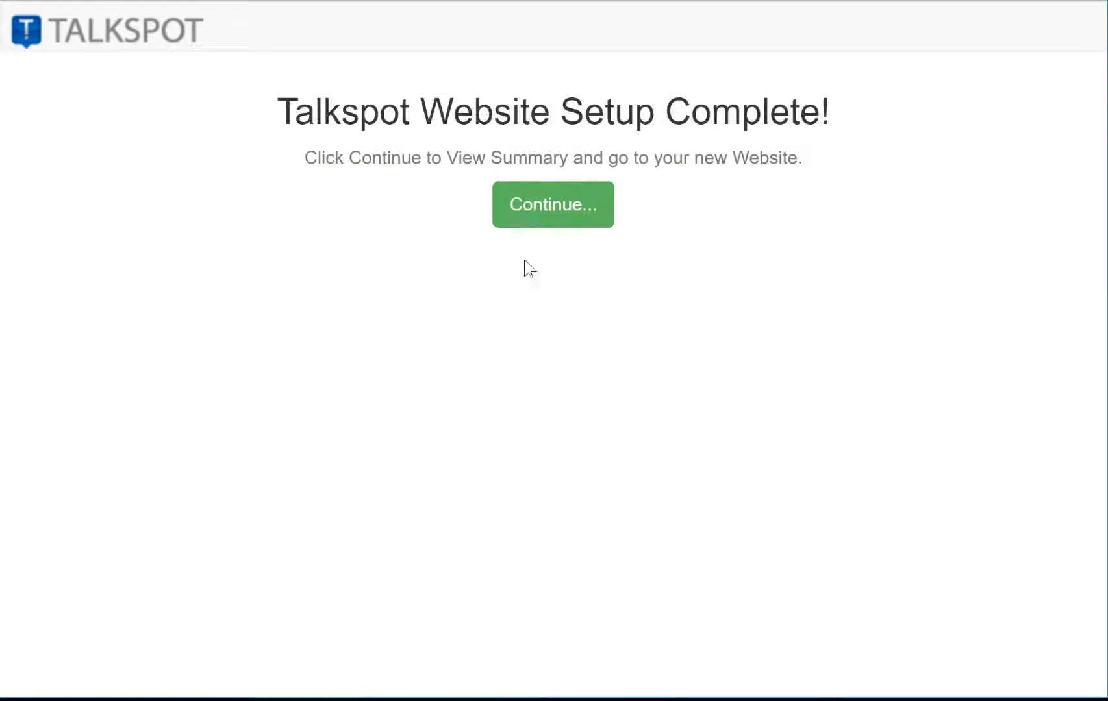
Step: Open the new KensConsulting.talkspot.com site and get past both welcome notices into the editor
{"action": "left_click", "coordinate": [538, 226]}
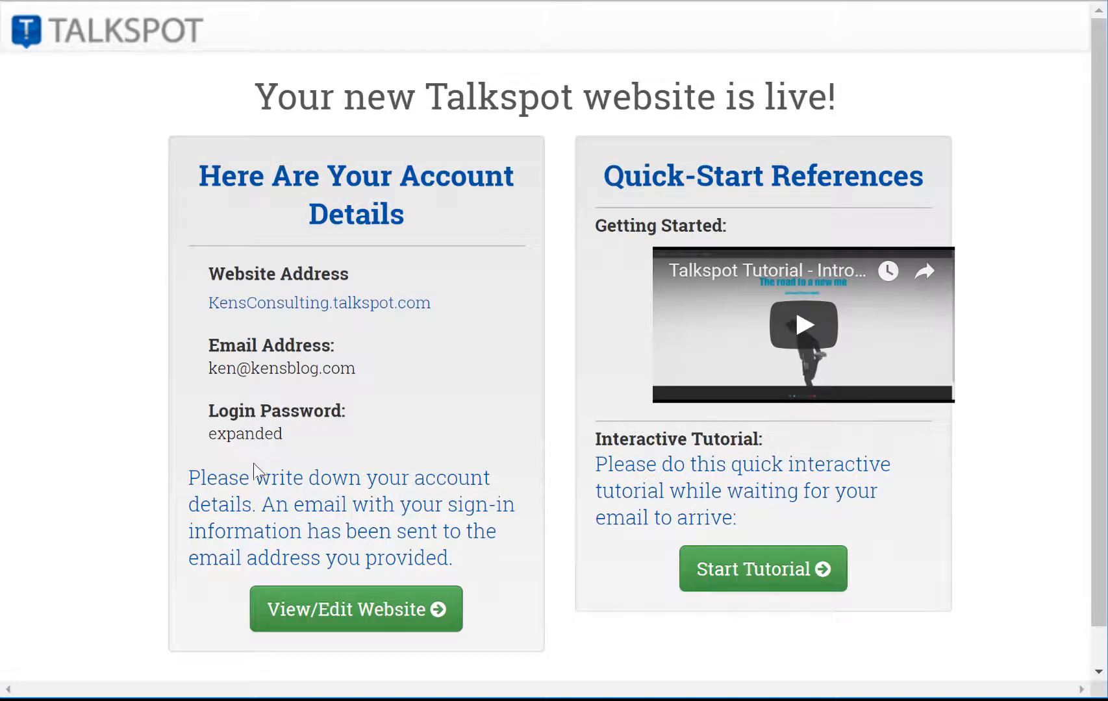
{"action": "left_click", "coordinate": [328, 303]}
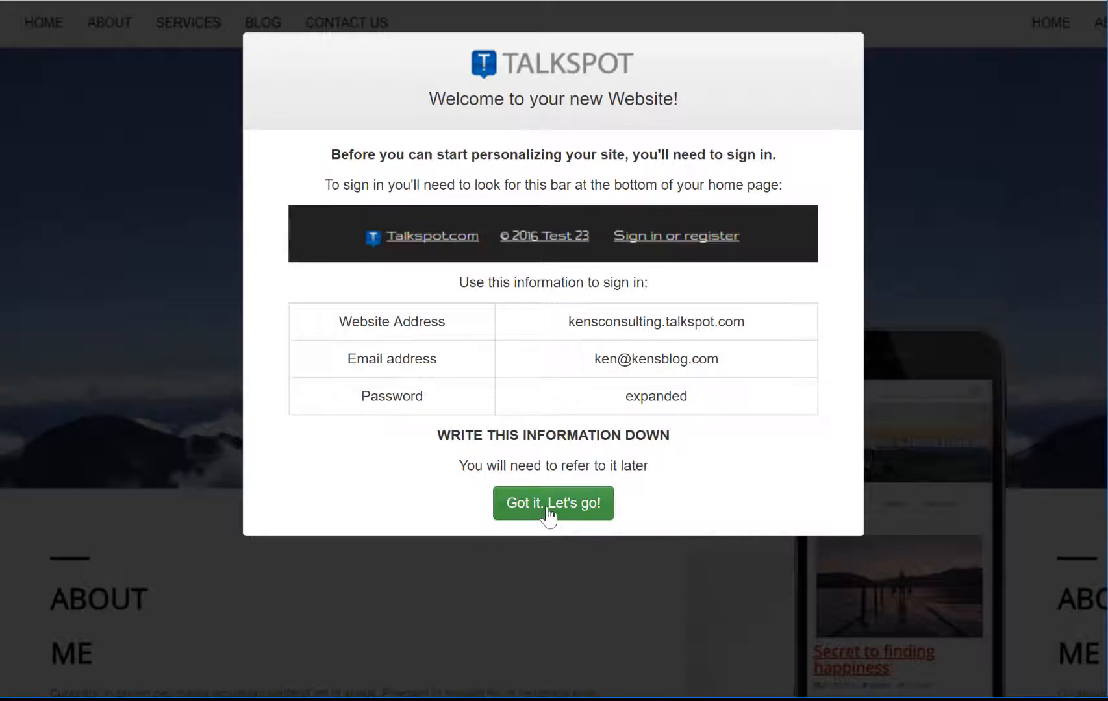
{"action": "left_click", "coordinate": [575, 511]}
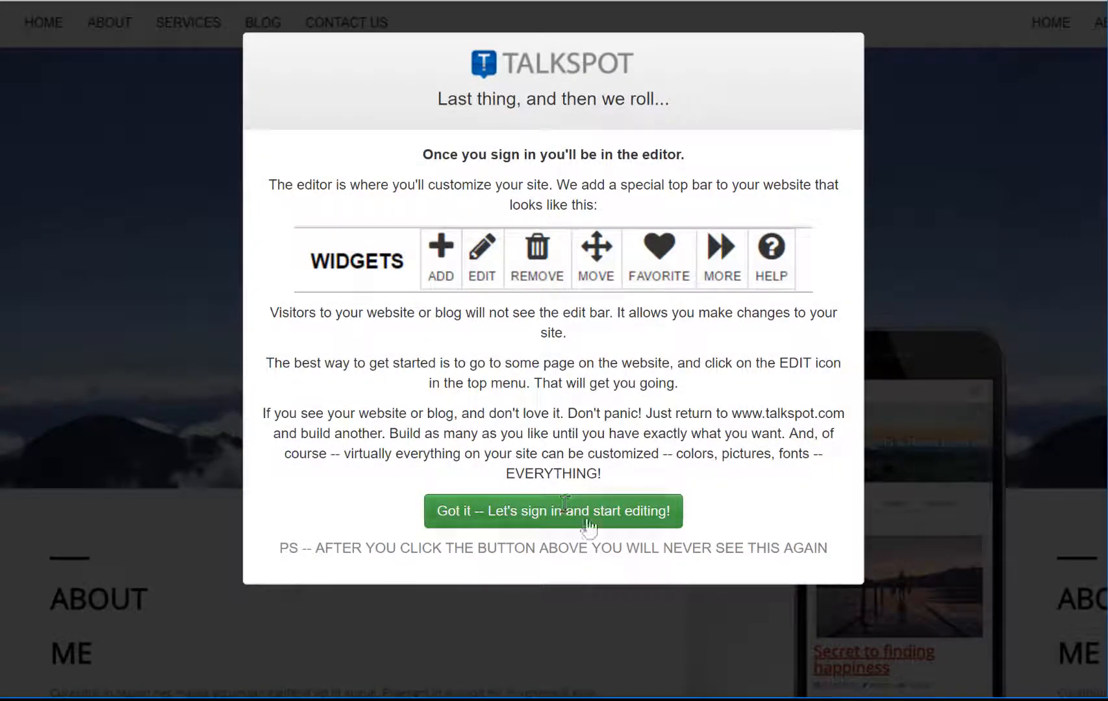
{"action": "left_click", "coordinate": [587, 519]}
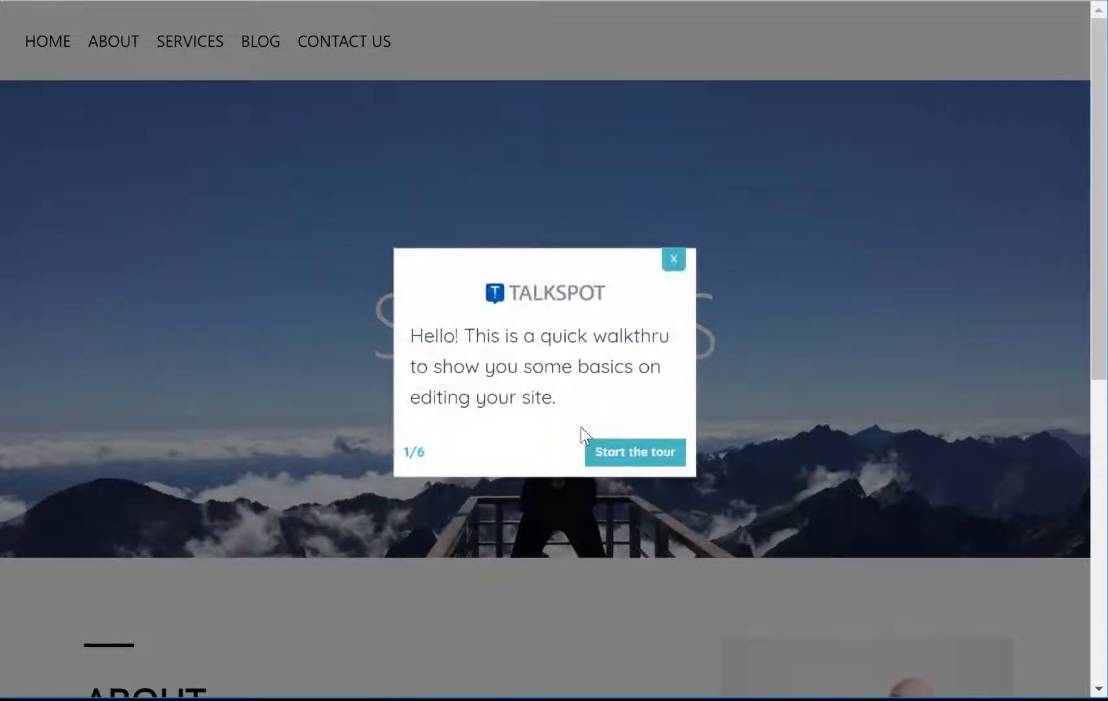
Step: Dismiss the editing walkthrough and scroll through the home page
{"action": "scroll", "coordinate": [604, 402], "scroll_direction": "down", "scroll_amount": 1}
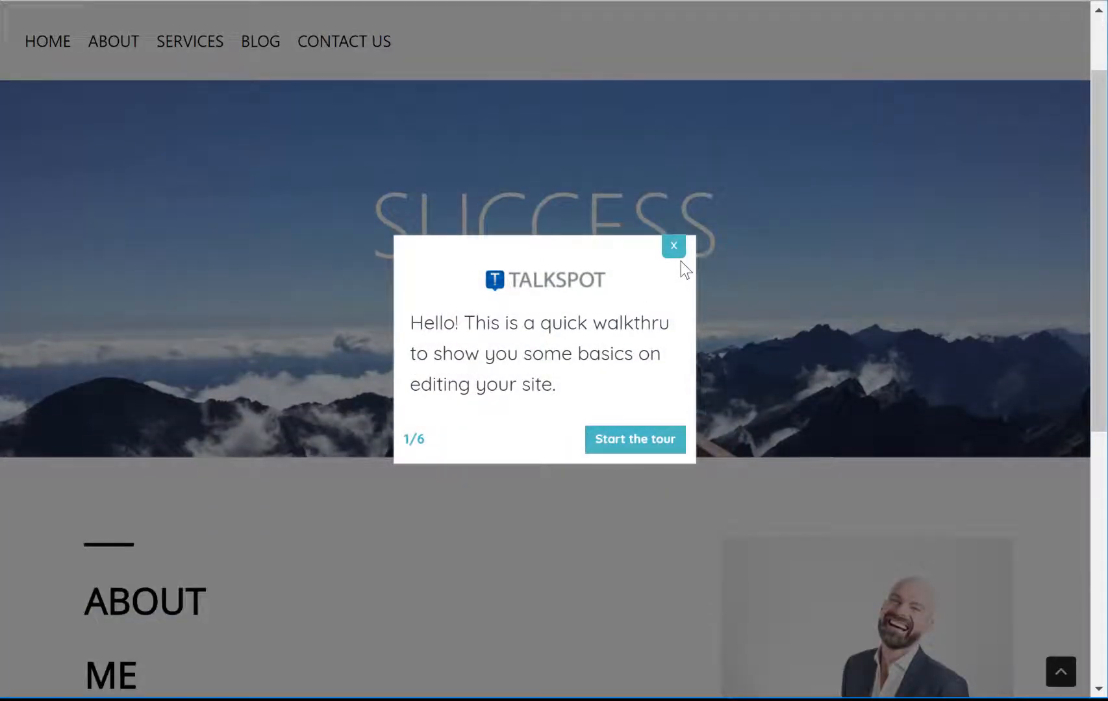
{"action": "left_click", "coordinate": [675, 252]}
{"action": "scroll", "coordinate": [588, 267], "scroll_direction": "down", "scroll_amount": 2}
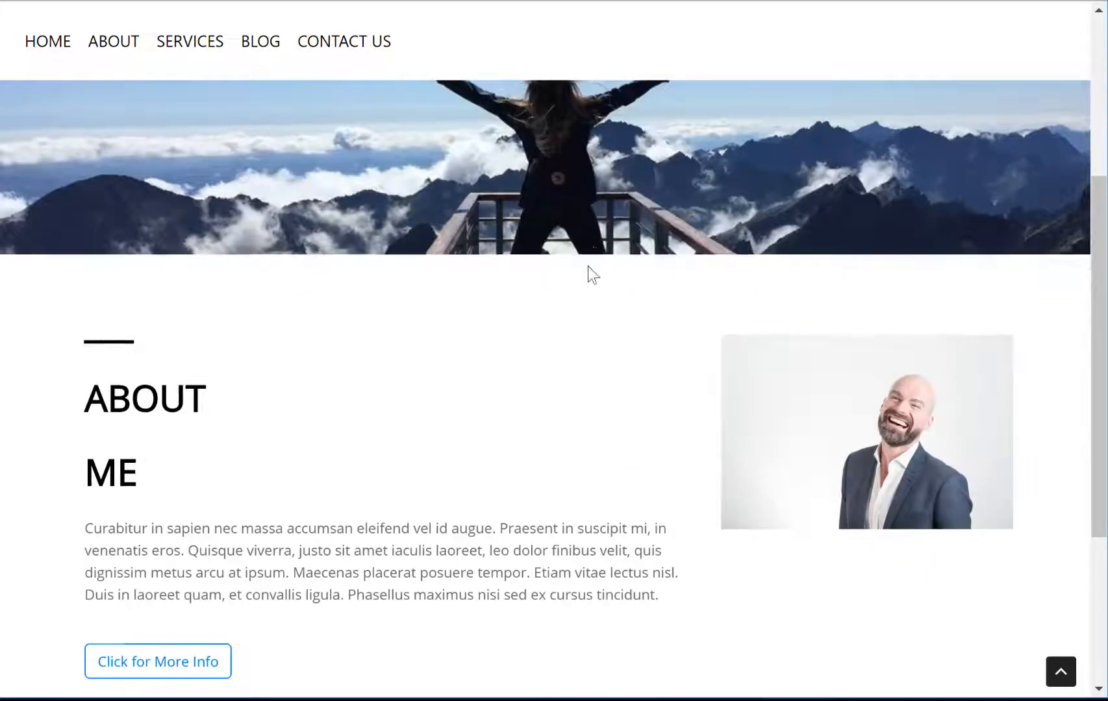
{"action": "scroll", "coordinate": [588, 267], "scroll_direction": "down", "scroll_amount": 3}
{"action": "scroll", "coordinate": [241, 233], "scroll_direction": "up", "scroll_amount": 6}
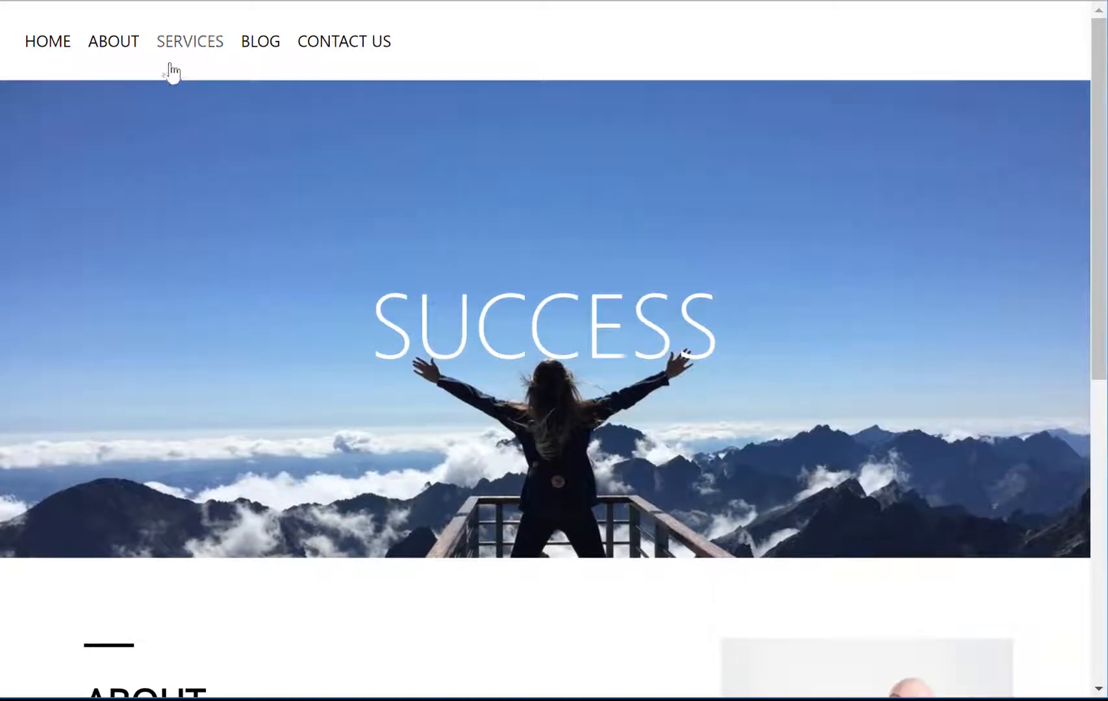
Step: Visit the Services and Contact Us pages, dismissing the walkthrough and viewing the booking form
{"action": "left_click", "coordinate": [190, 45]}
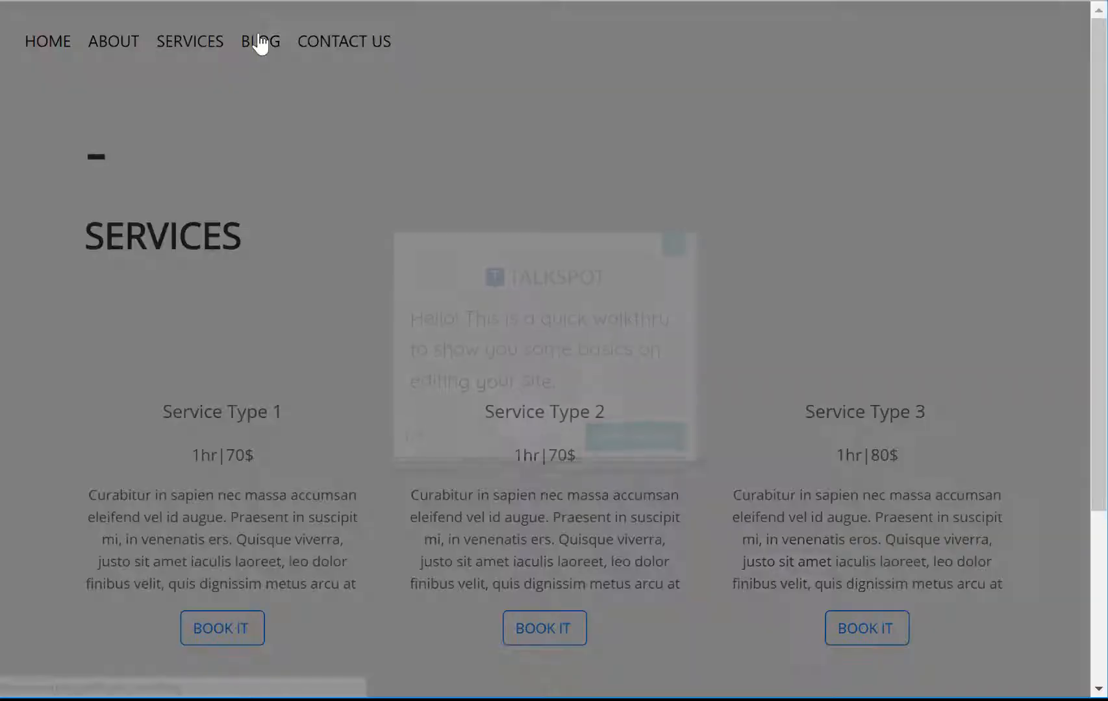
{"action": "left_click", "coordinate": [259, 40]}
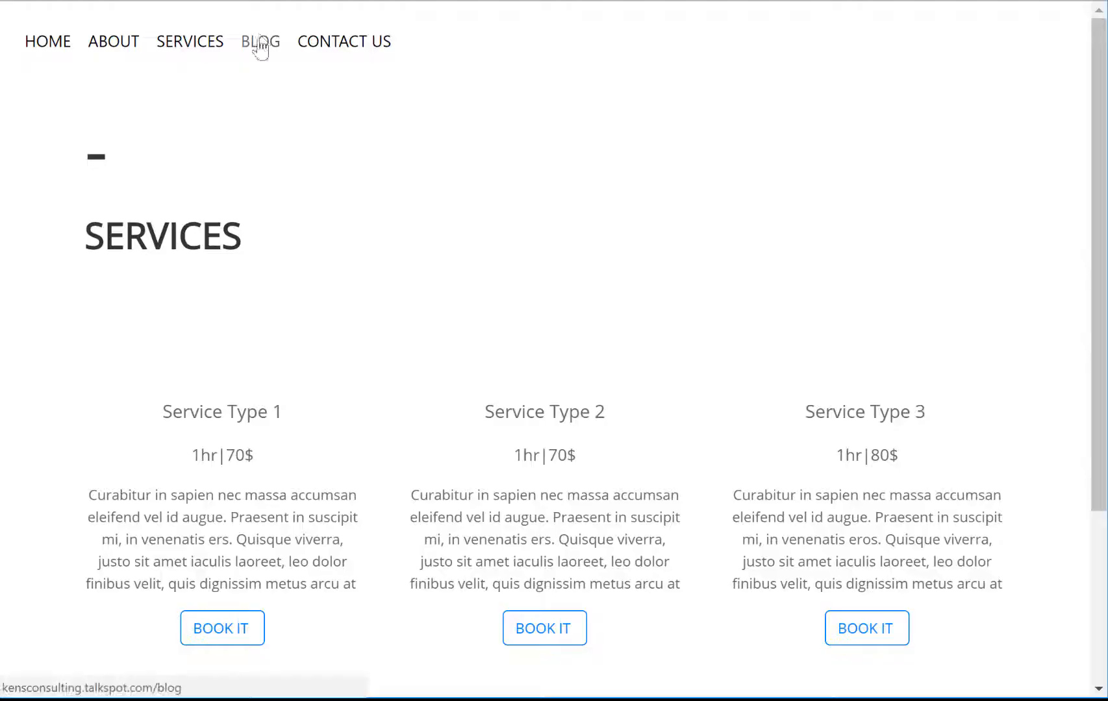
{"action": "left_click", "coordinate": [341, 44]}
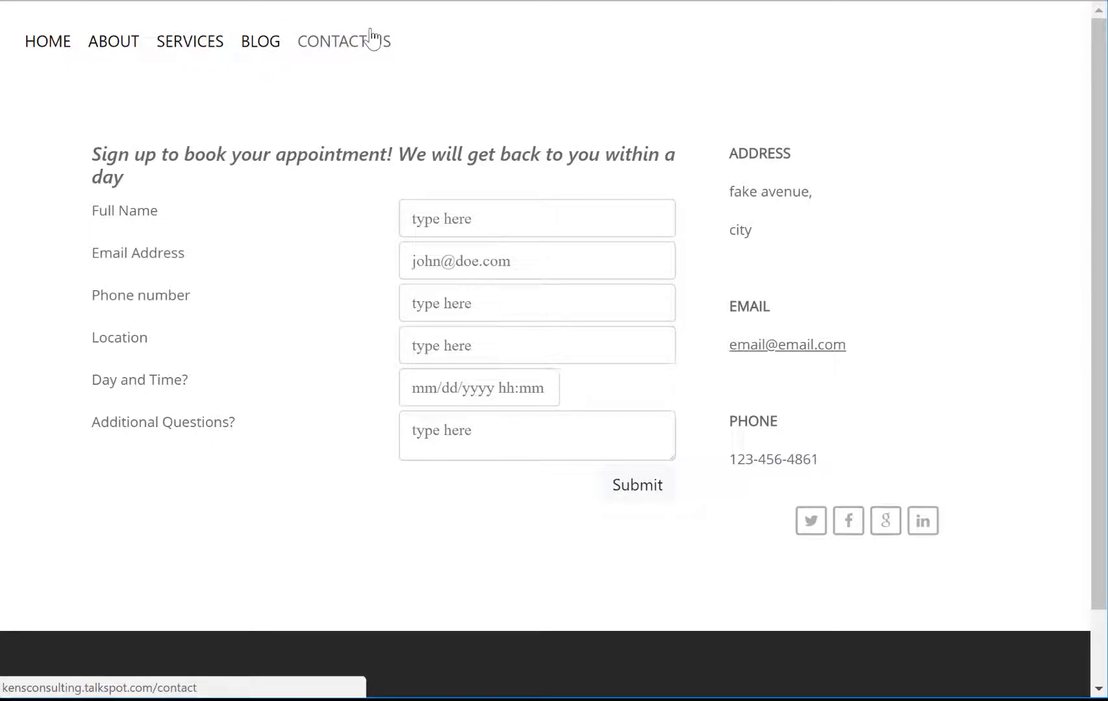
{"action": "left_click", "coordinate": [368, 40]}
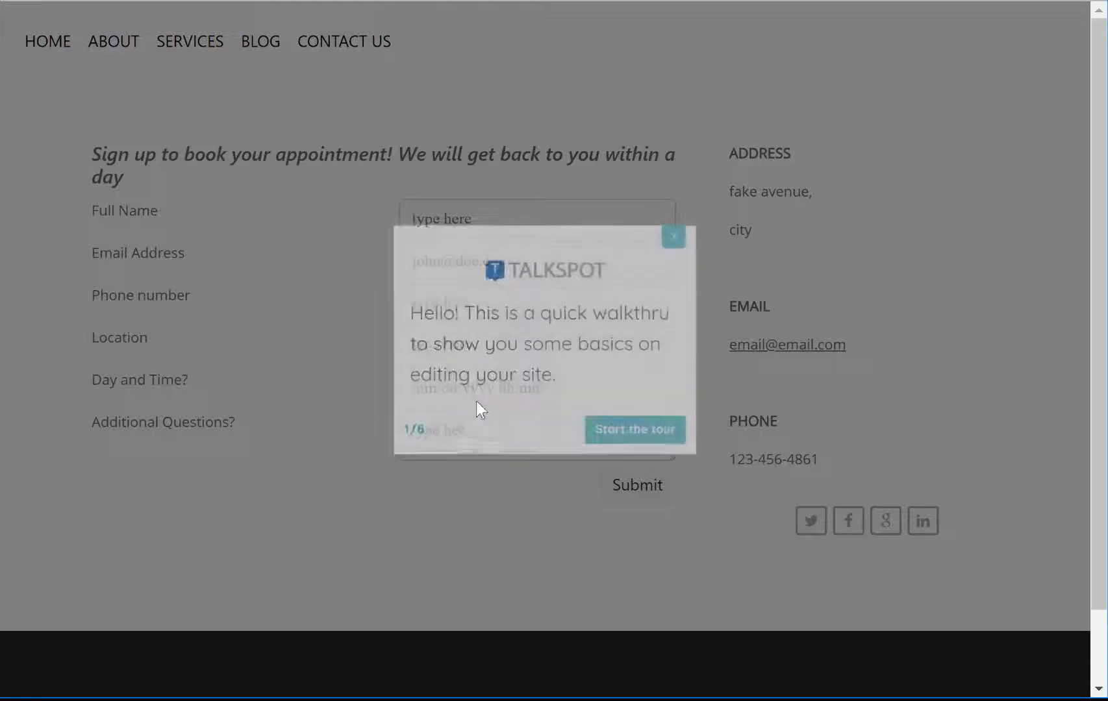
{"action": "left_click", "coordinate": [674, 246]}
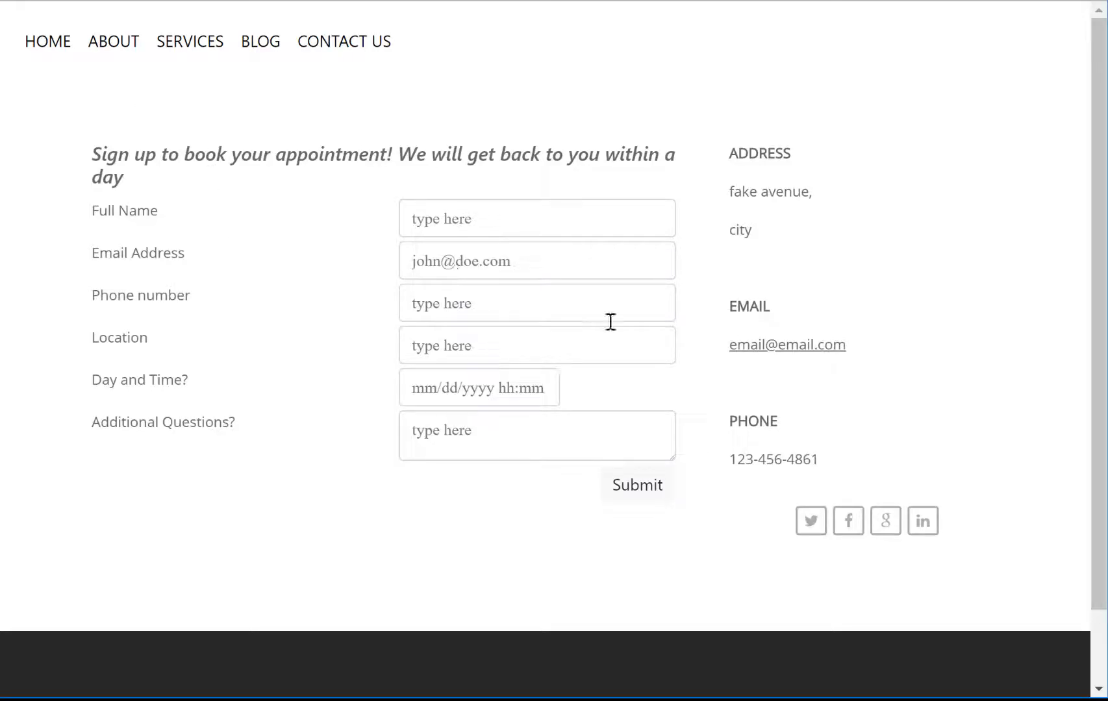
{"action": "scroll", "coordinate": [739, 438], "scroll_direction": "down", "scroll_amount": 2}
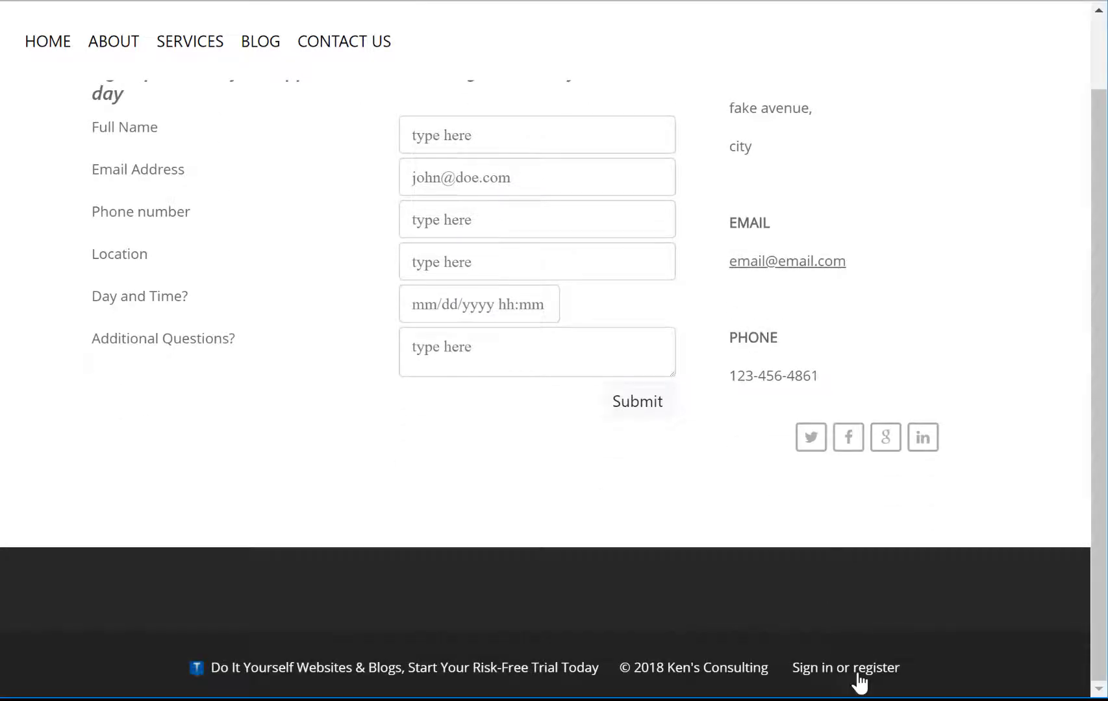
Step: Sign in with the account e-mail and password, declining to save the login details
{"action": "left_click", "coordinate": [860, 684]}
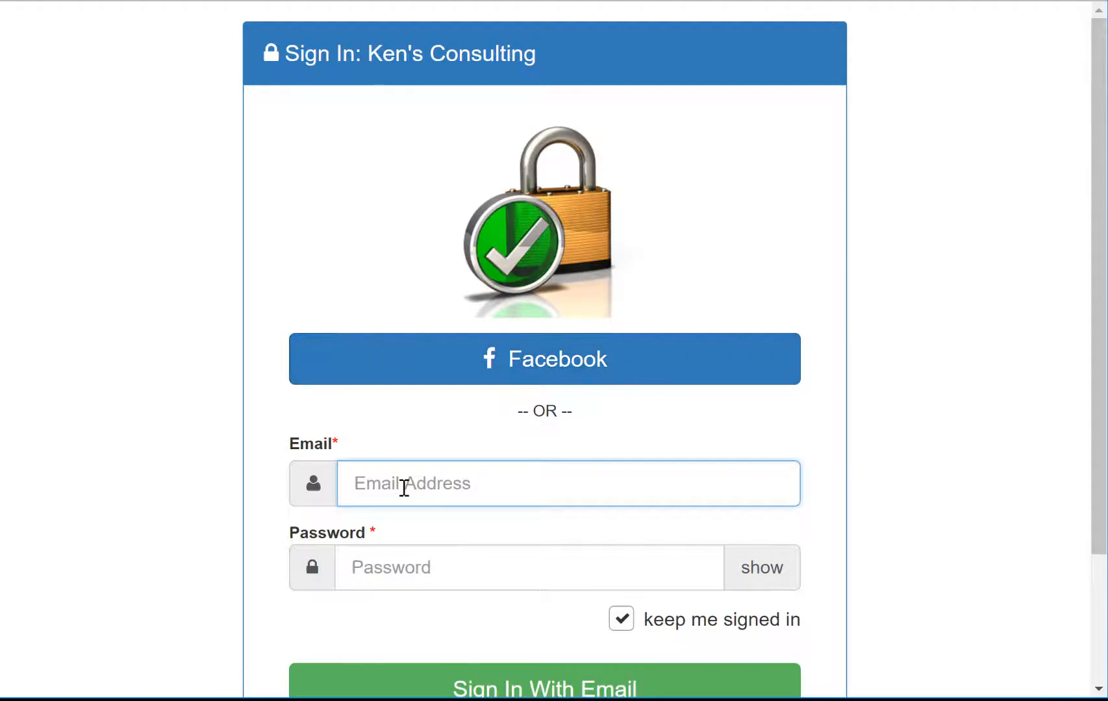
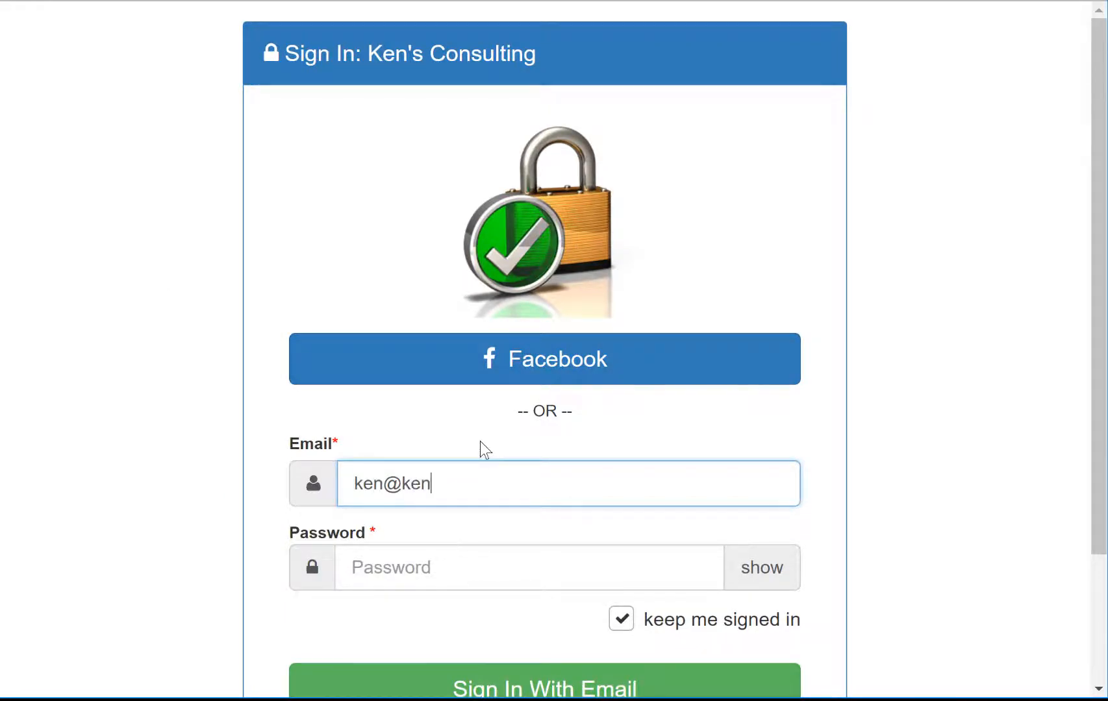
{"action": "key", "text": "Tab"}
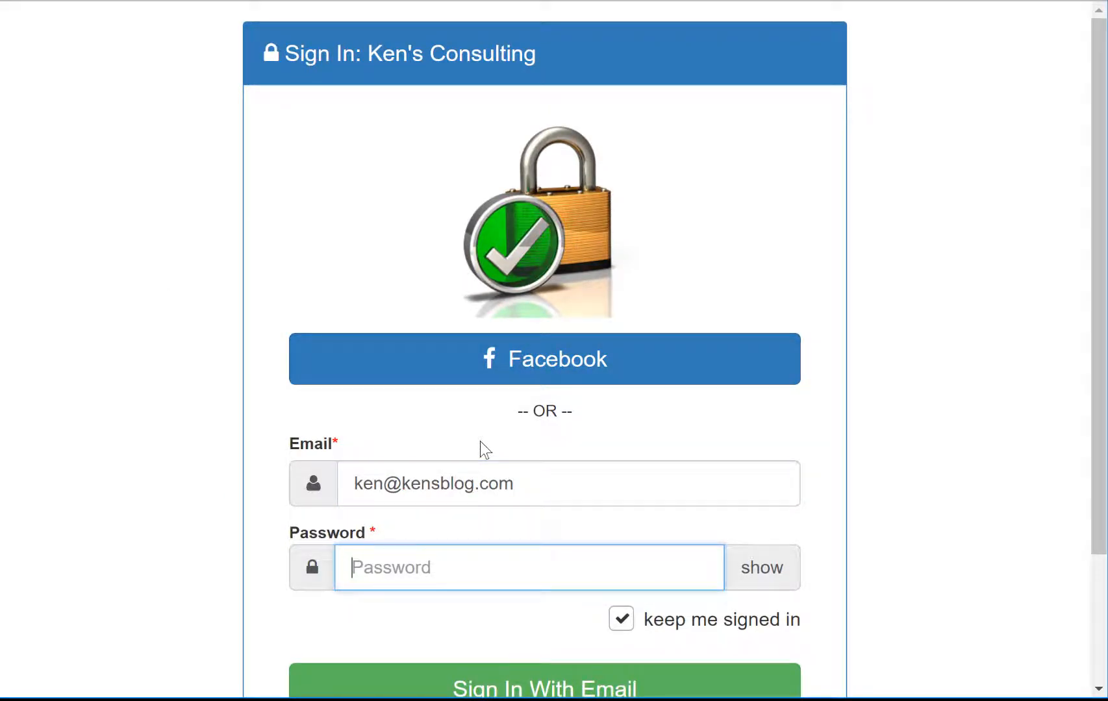
{"action": "type", "text": "••••••••"}
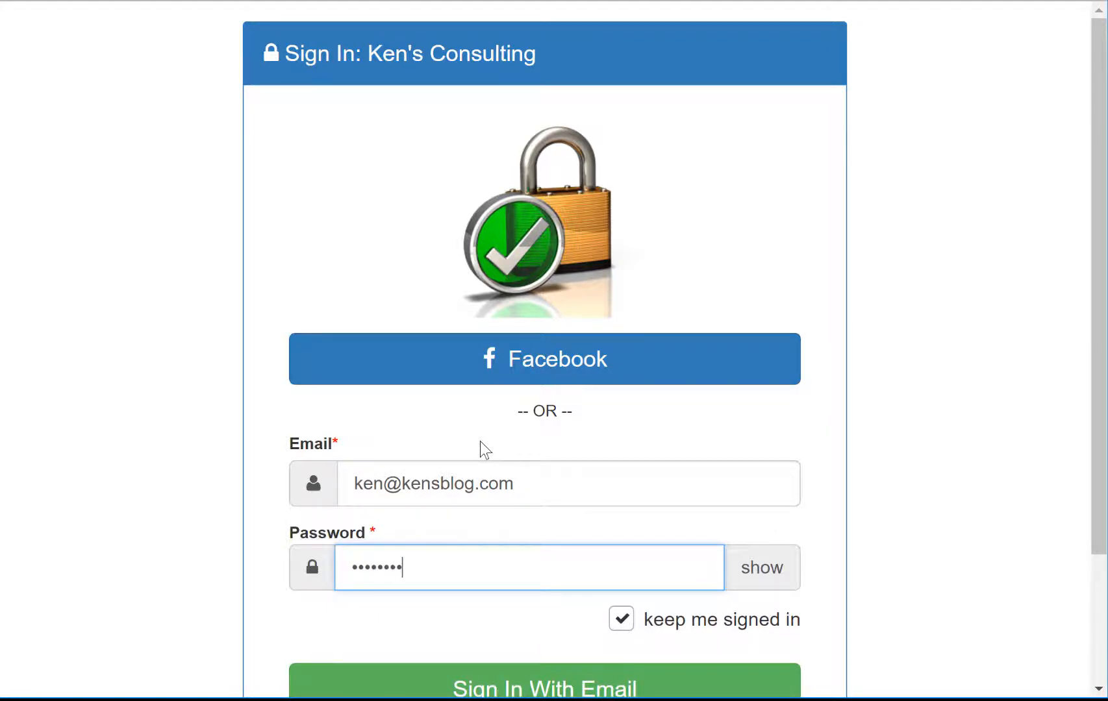
{"action": "scroll", "coordinate": [672, 523], "scroll_direction": "down", "scroll_amount": 3}
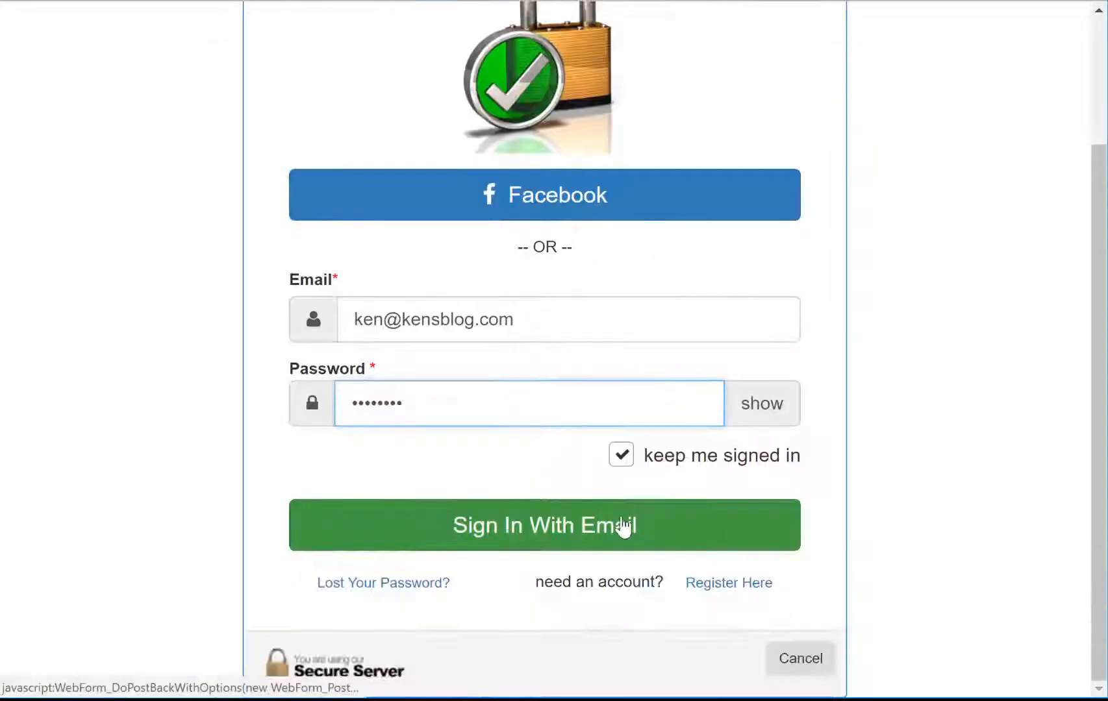
{"action": "left_click", "coordinate": [622, 527]}
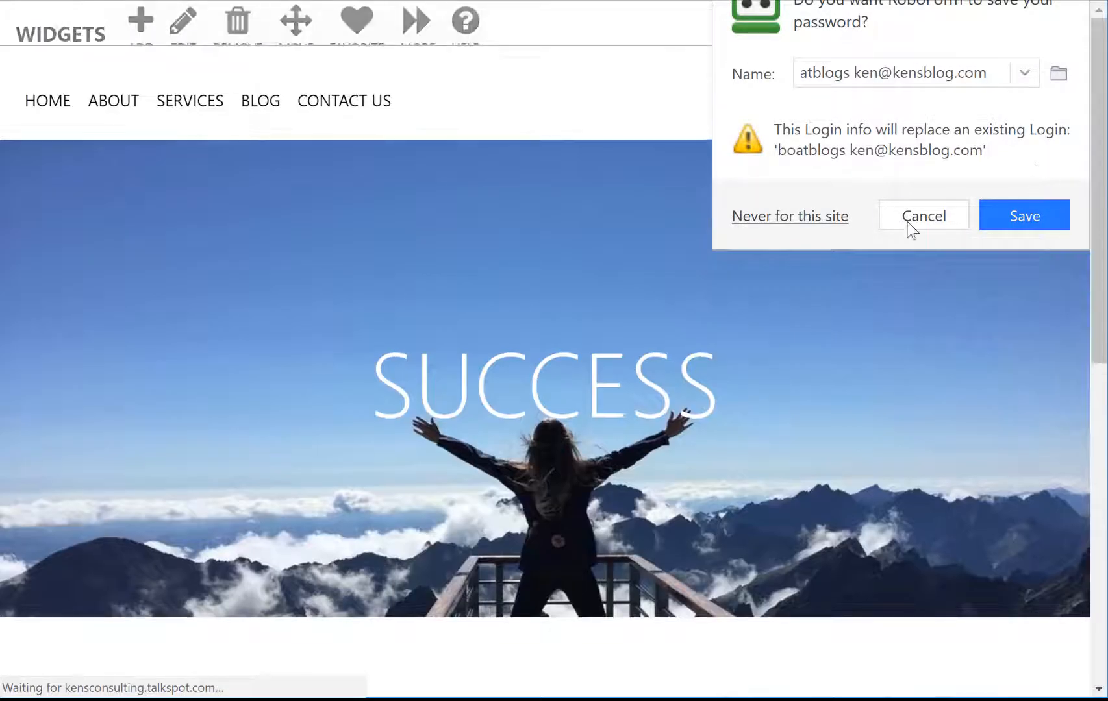
{"action": "left_click", "coordinate": [932, 227]}
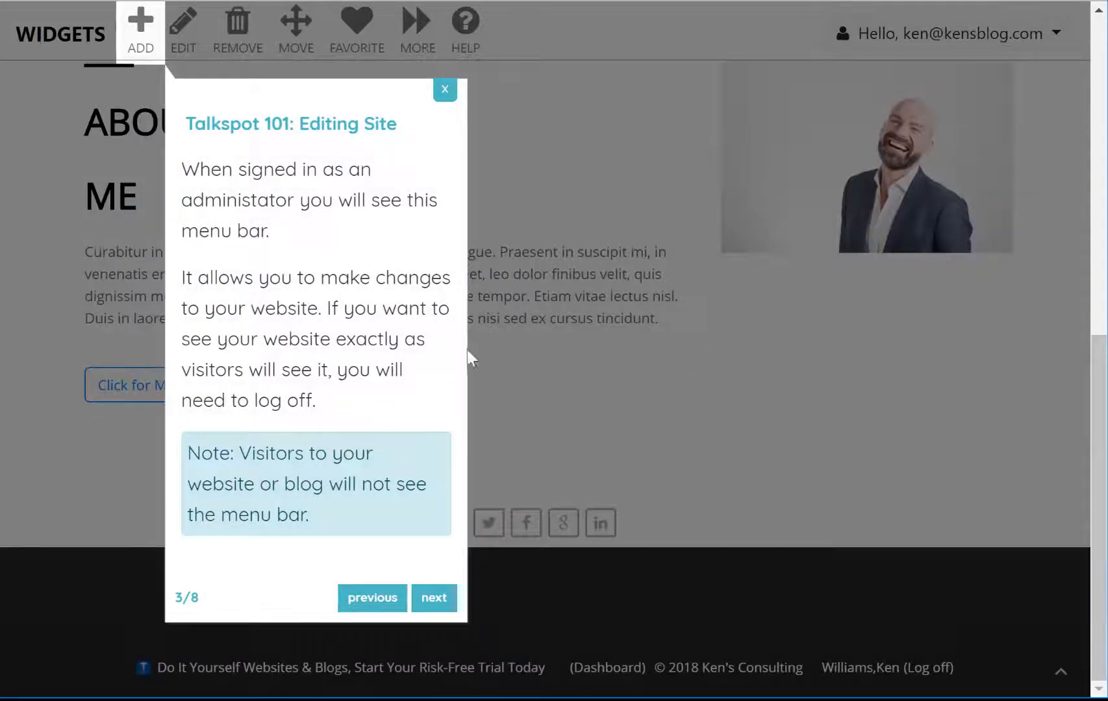
Step: Step through the Talkspot 101 introductory tour to its end and close it
{"action": "left_click", "coordinate": [424, 592]}
{"action": "left_click", "coordinate": [663, 510]}
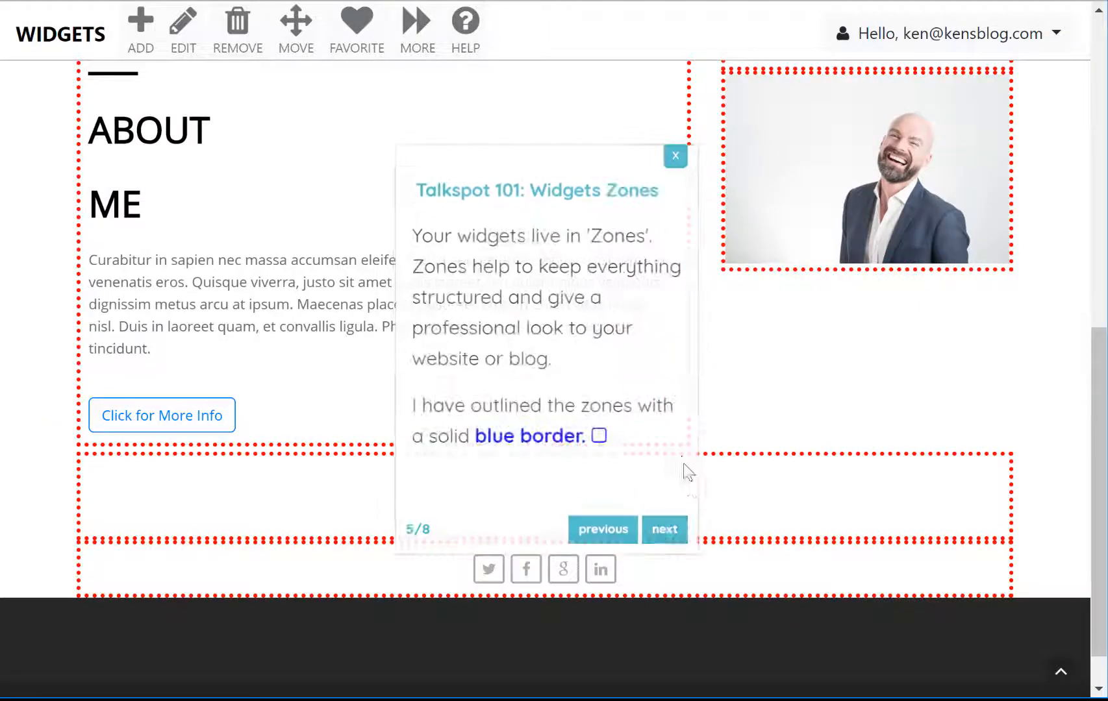
{"action": "left_click", "coordinate": [662, 526]}
{"action": "left_click", "coordinate": [595, 436]}
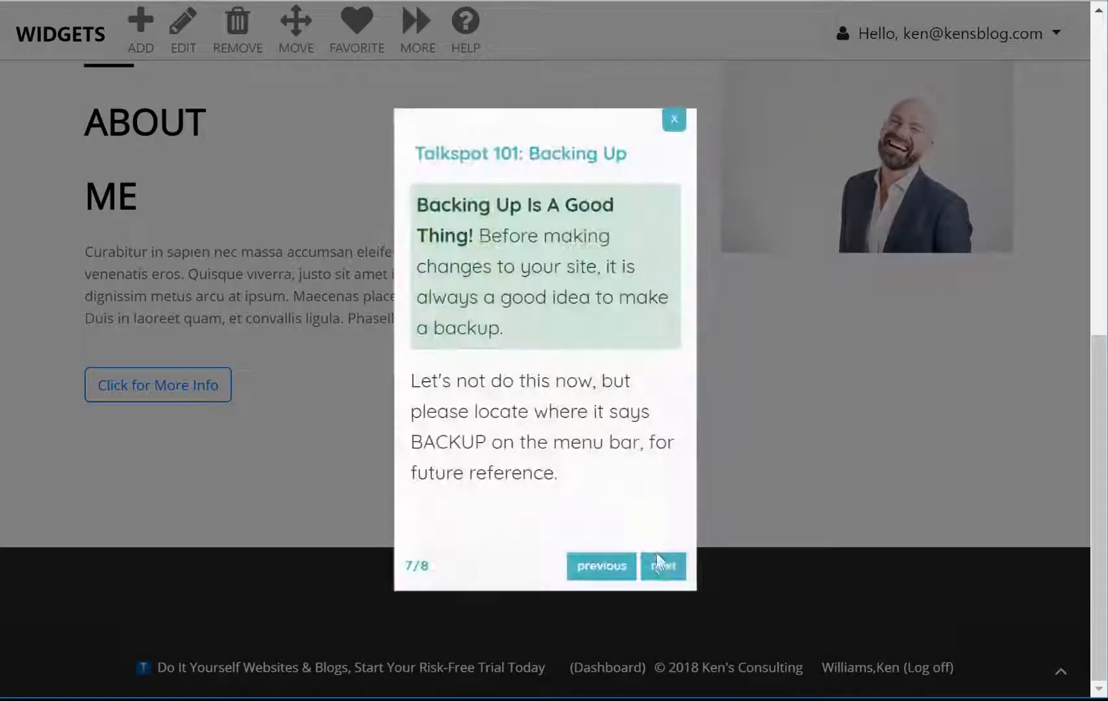
{"action": "left_click", "coordinate": [660, 564]}
{"action": "left_click", "coordinate": [663, 620]}
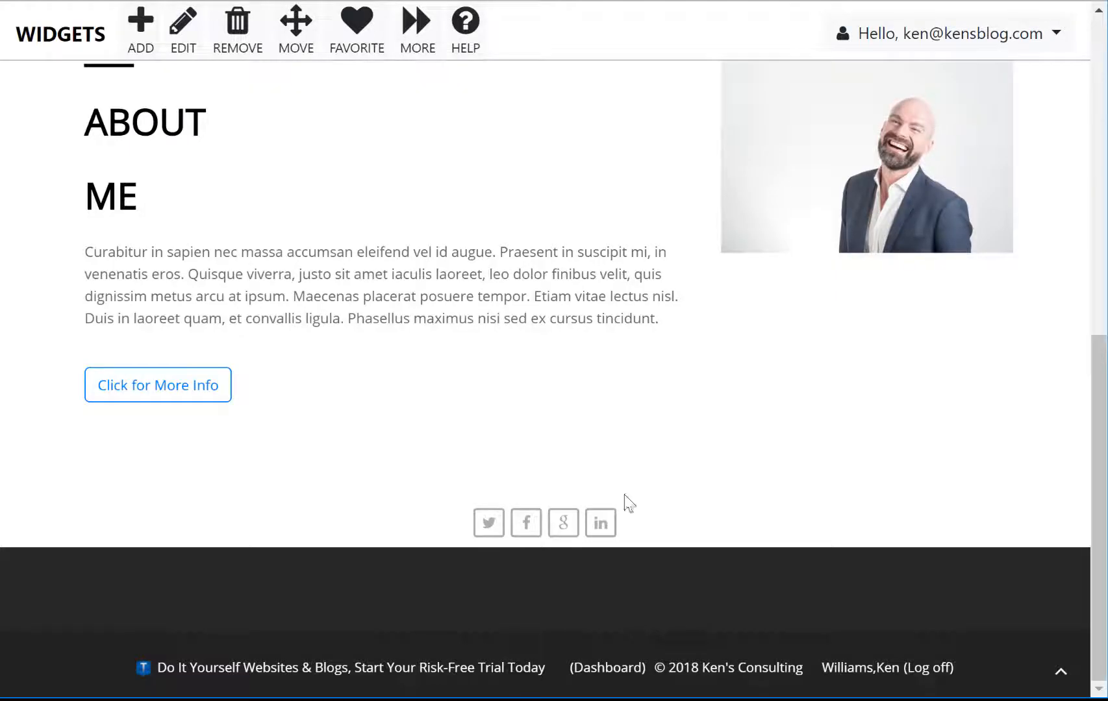
{"action": "scroll", "coordinate": [194, 273], "scroll_direction": "down", "scroll_amount": 5}
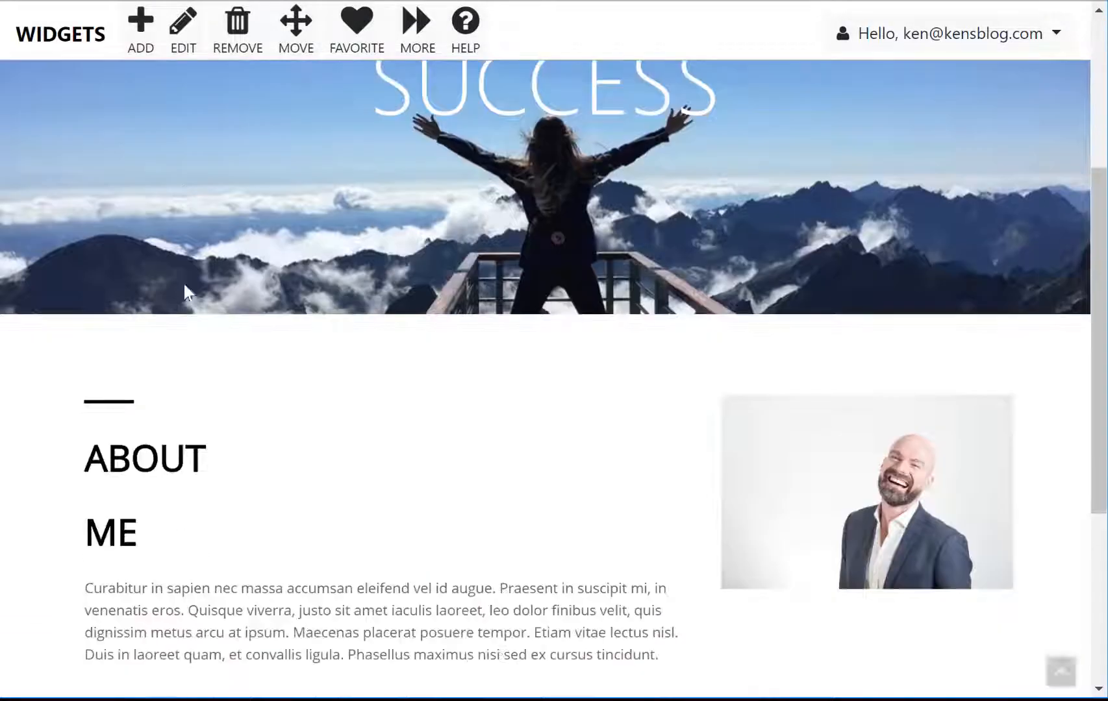
{"action": "scroll", "coordinate": [184, 285], "scroll_direction": "up", "scroll_amount": 5}
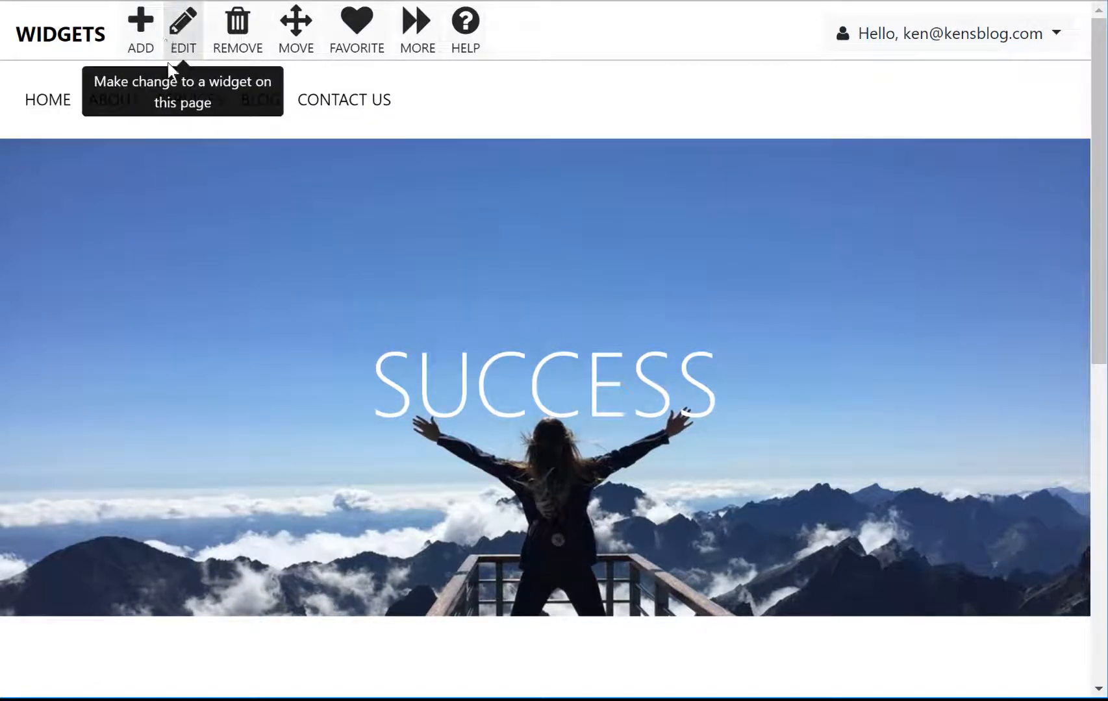
Step: Turn on Edit Widget mode and scroll down to the About Me Text widget
{"action": "left_click", "coordinate": [177, 45]}
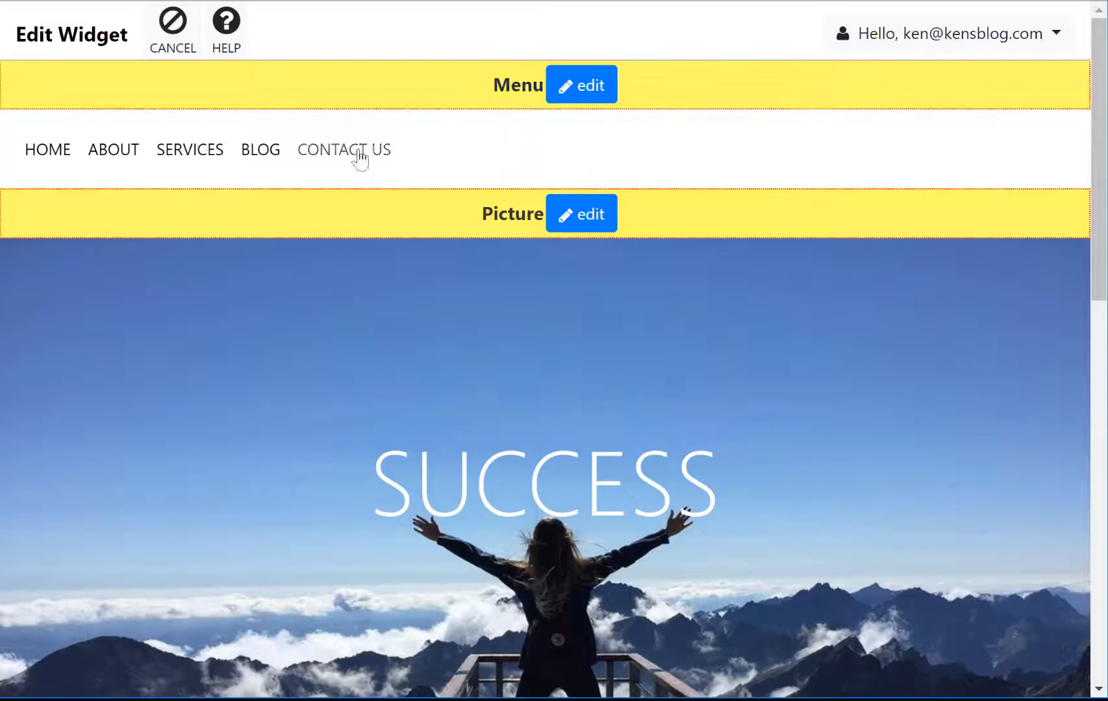
{"action": "scroll", "coordinate": [532, 304], "scroll_direction": "down", "scroll_amount": 5}
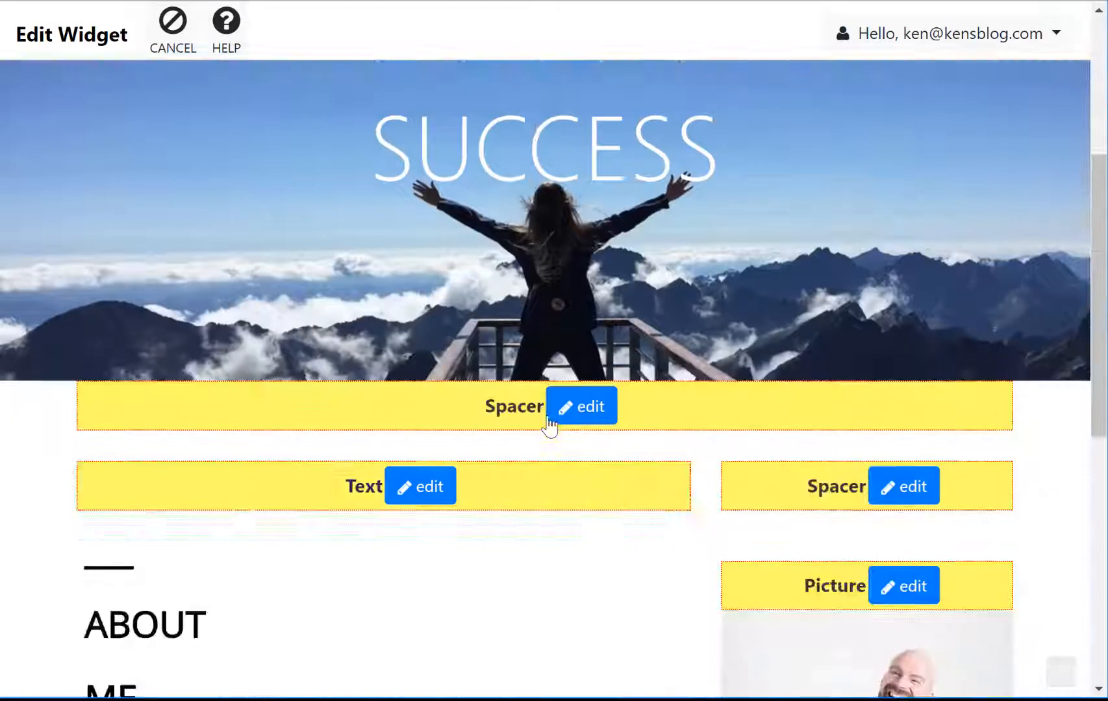
{"action": "scroll", "coordinate": [364, 474], "scroll_direction": "down", "scroll_amount": 3}
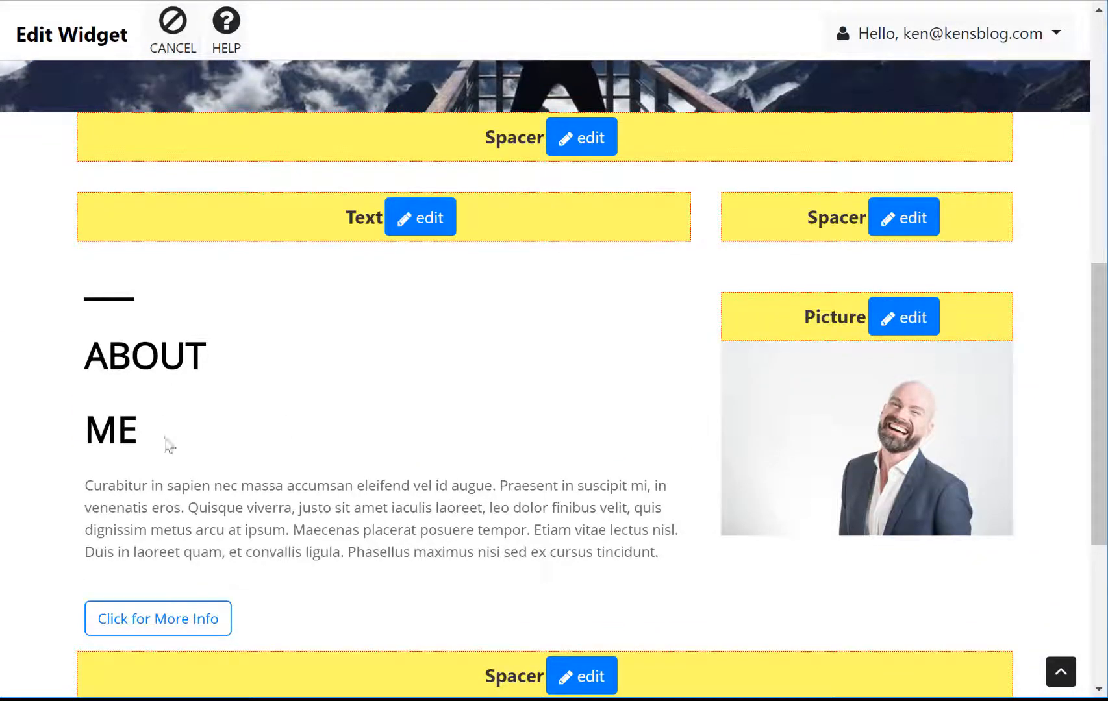
{"action": "scroll", "coordinate": [541, 435], "scroll_direction": "up", "scroll_amount": 3}
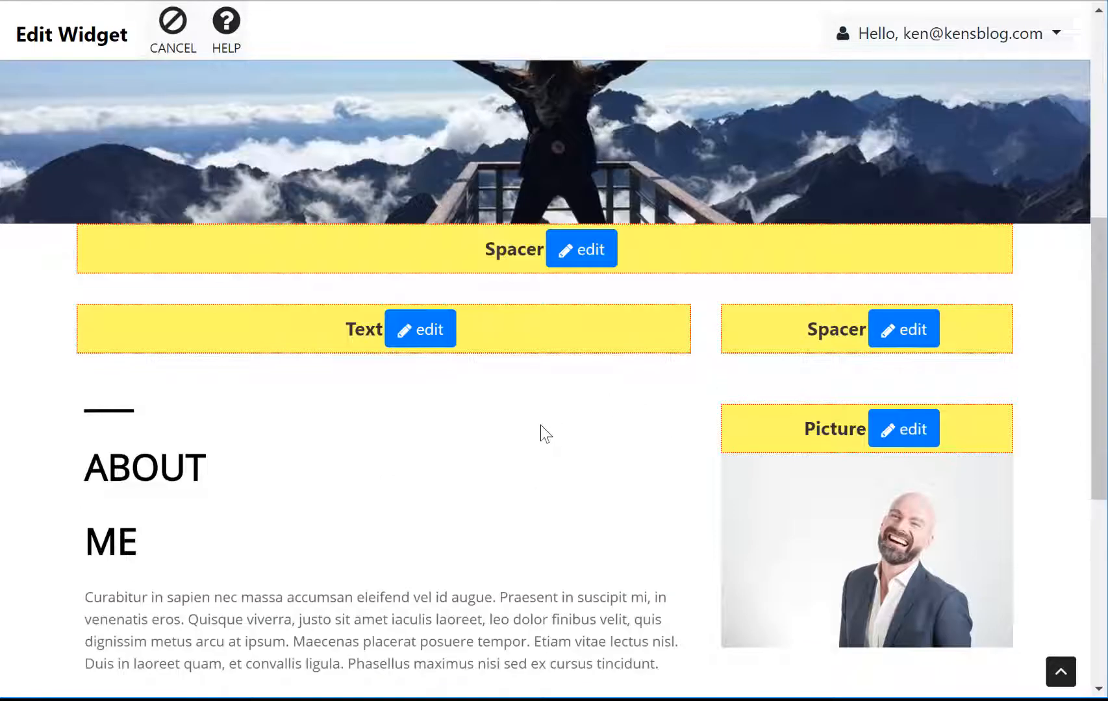
{"action": "scroll", "coordinate": [719, 364], "scroll_direction": "up", "scroll_amount": 2}
{"action": "scroll", "coordinate": [636, 428], "scroll_direction": "down", "scroll_amount": 5}
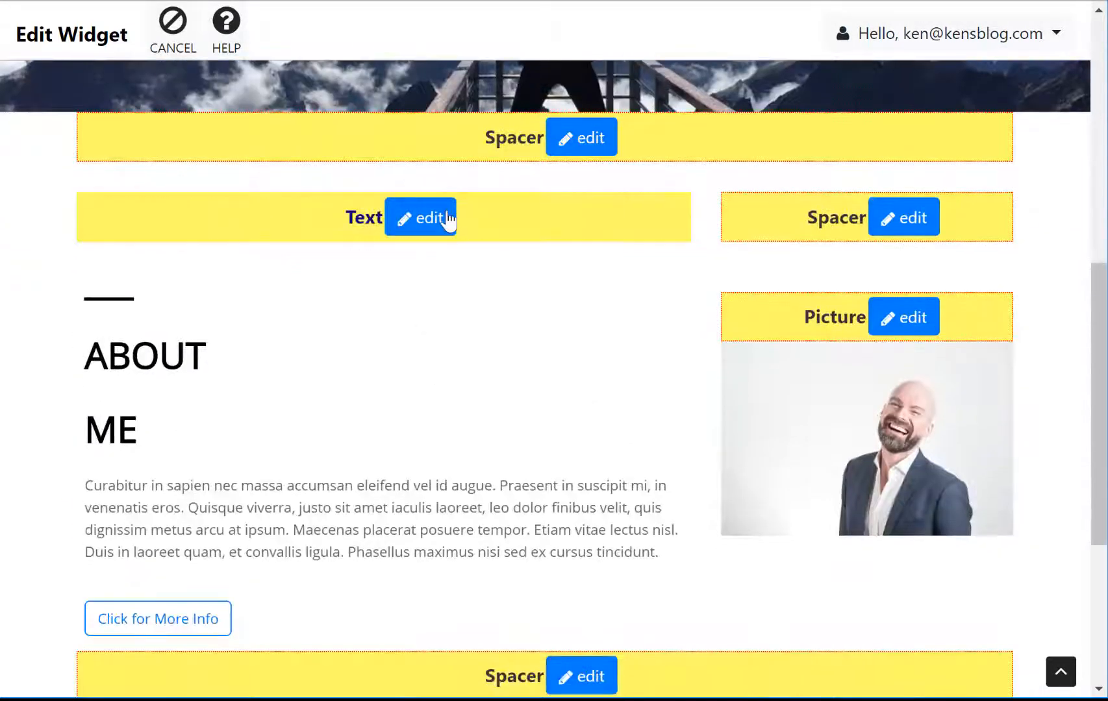
Step: Change the About Me text widget's heading to 'Welcome to Ken's Consulting Website'
{"action": "left_click", "coordinate": [447, 219]}
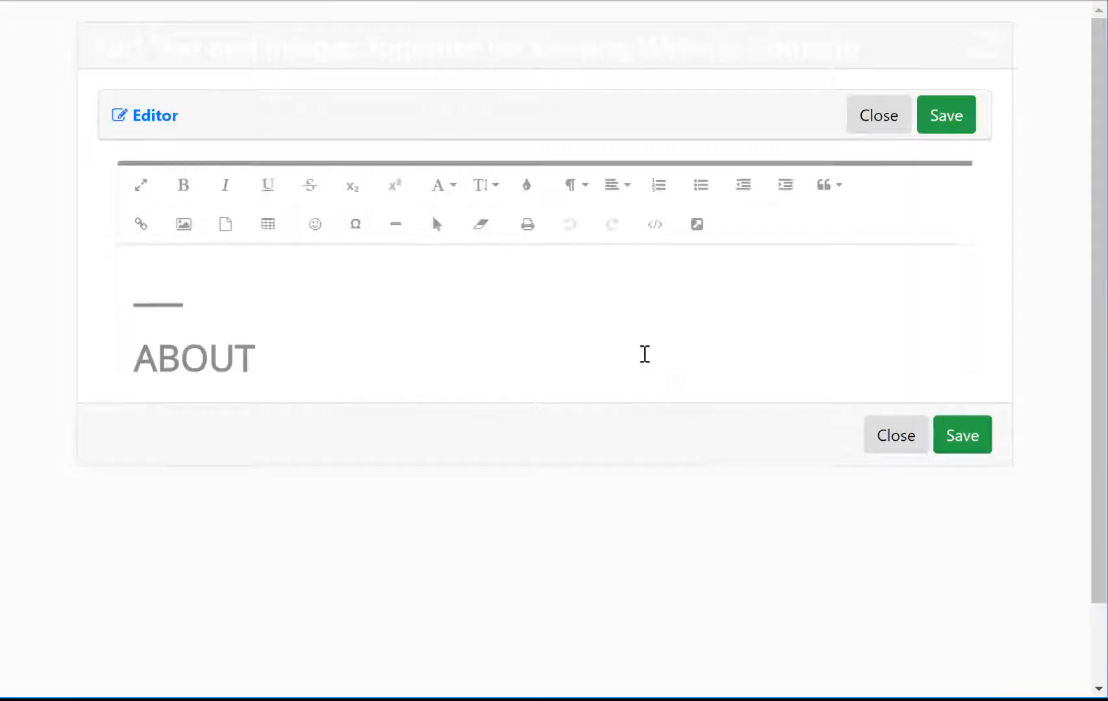
{"action": "scroll", "coordinate": [208, 491], "scroll_direction": "down", "scroll_amount": 3}
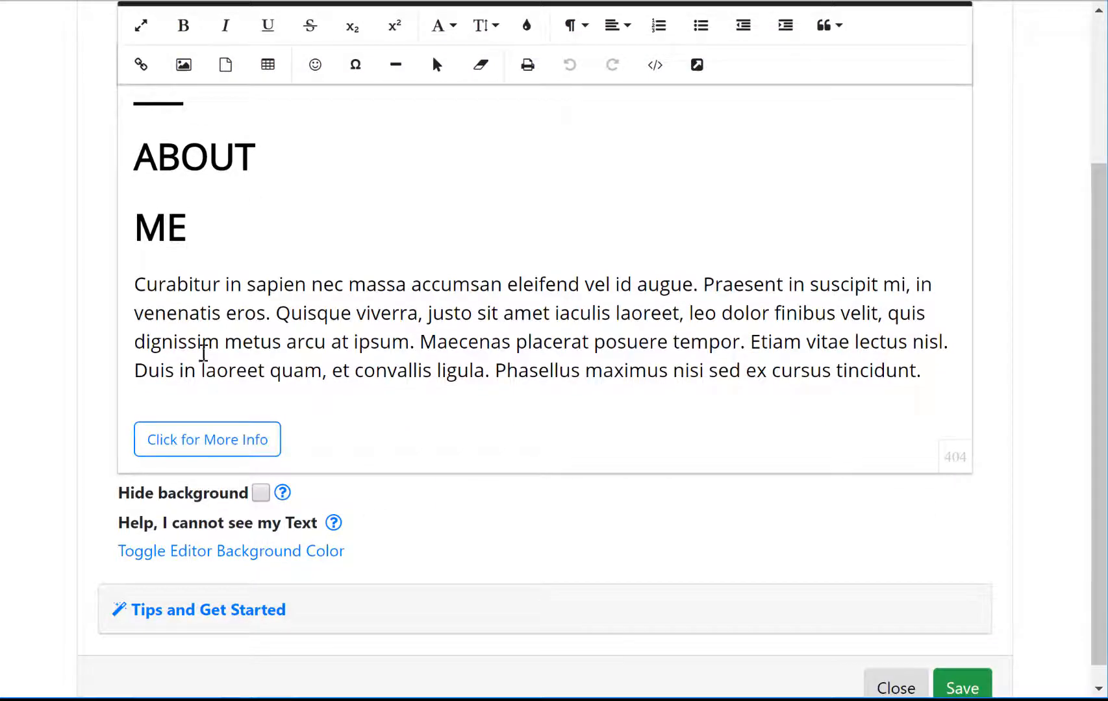
{"action": "scroll", "coordinate": [317, 380], "scroll_direction": "up", "scroll_amount": 3}
{"action": "left_click_drag", "start_coordinate": [249, 429], "coordinate": [74, 341]}
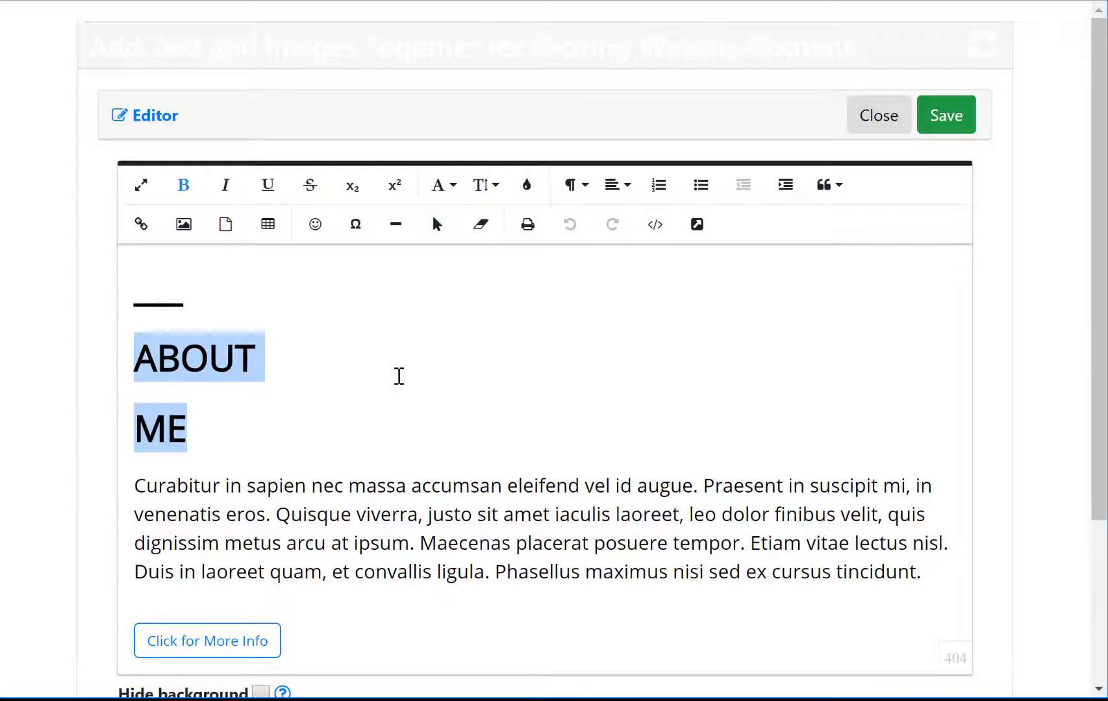
{"action": "type", "text": "Ken"}
{"action": "key", "text": "BackSpace"}
{"action": "key", "text": "BackSpace"}
{"action": "key", "text": "BackSpace"}
{"action": "key", "text": "BackSpace"}
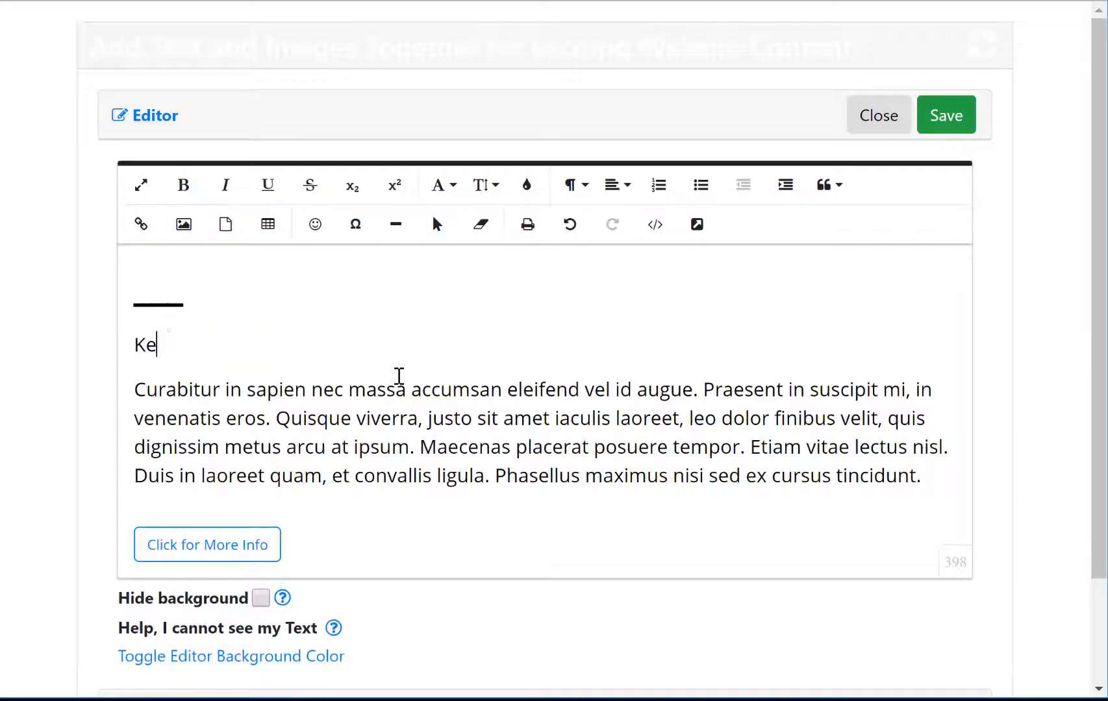
{"action": "type", "text": "We;"}
{"action": "key", "text": "BackSpace"}
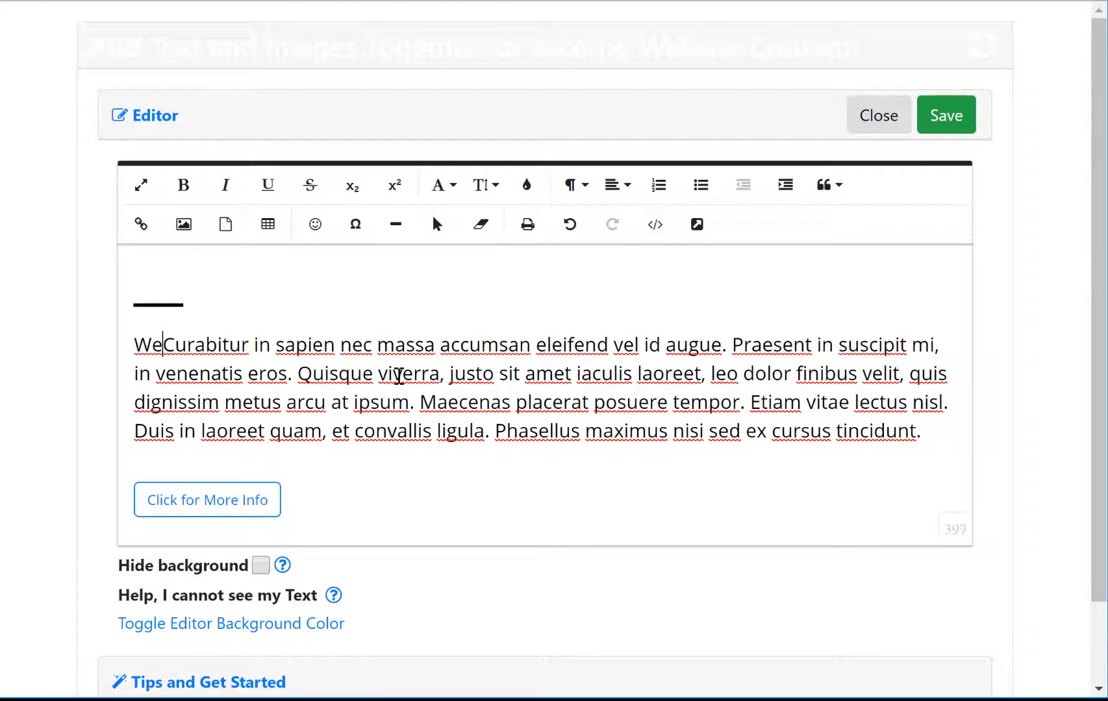
{"action": "type", "text": "lcom to"}
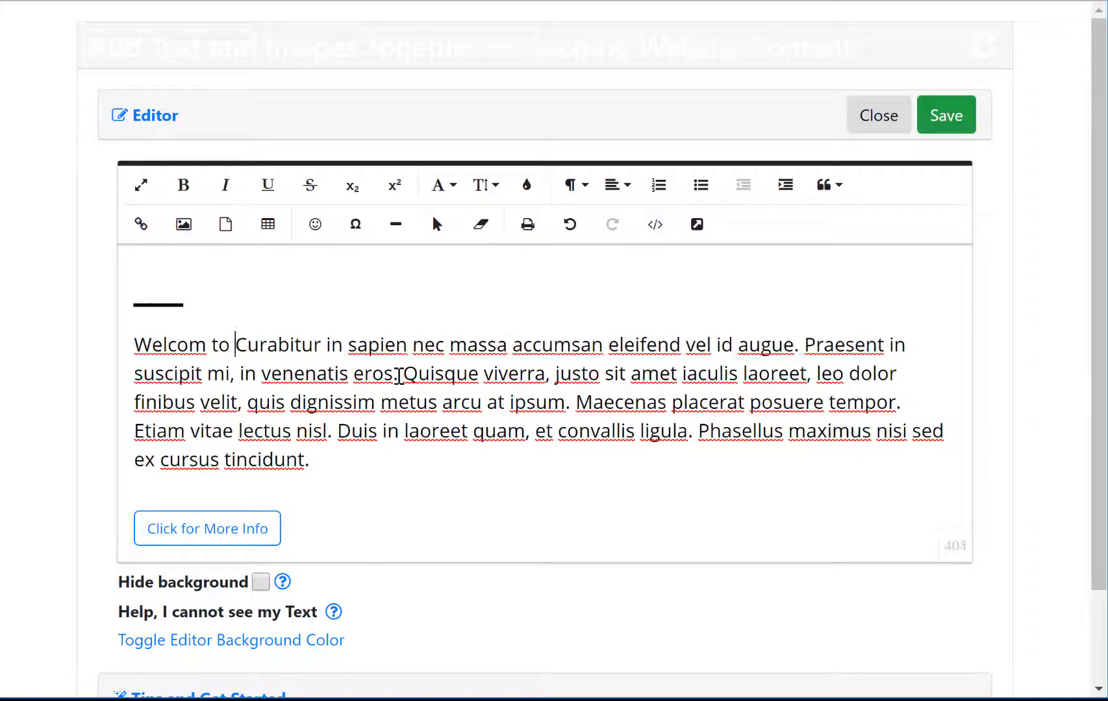
{"action": "key", "text": "BackSpace"}
{"action": "key", "text": "BackSpace"}
{"action": "key", "text": "BackSpace"}
{"action": "key", "text": "BackSpace"}
{"action": "type", "text": "e to Ken's "}
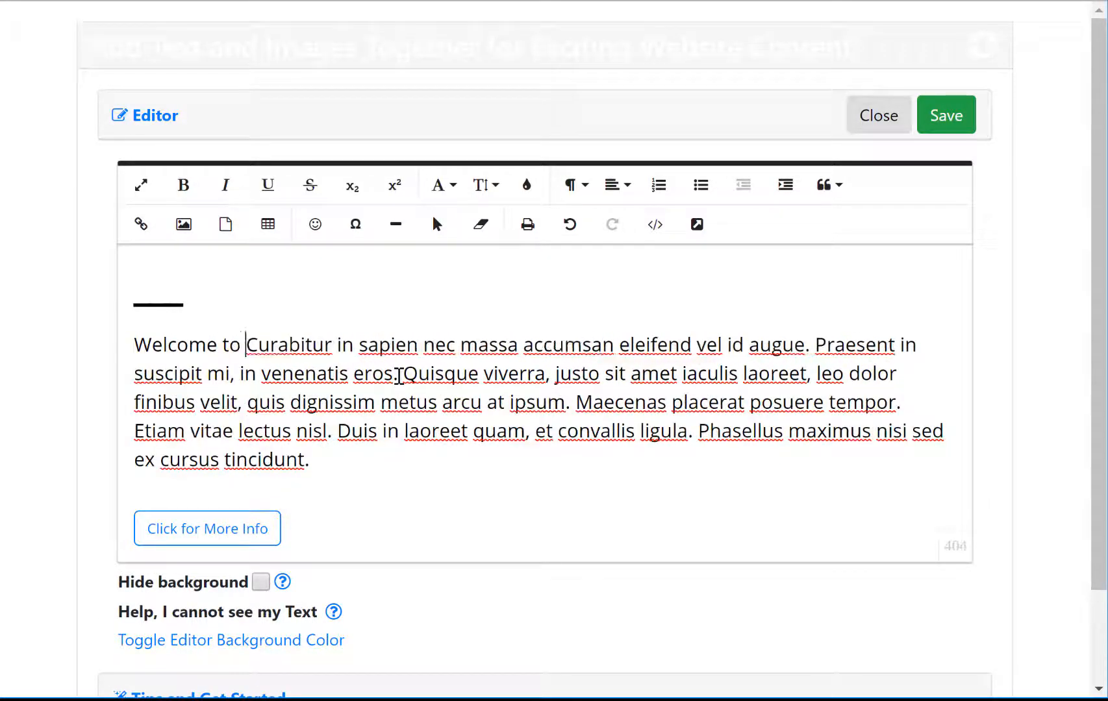
{"action": "type", "text": "Consultin"}
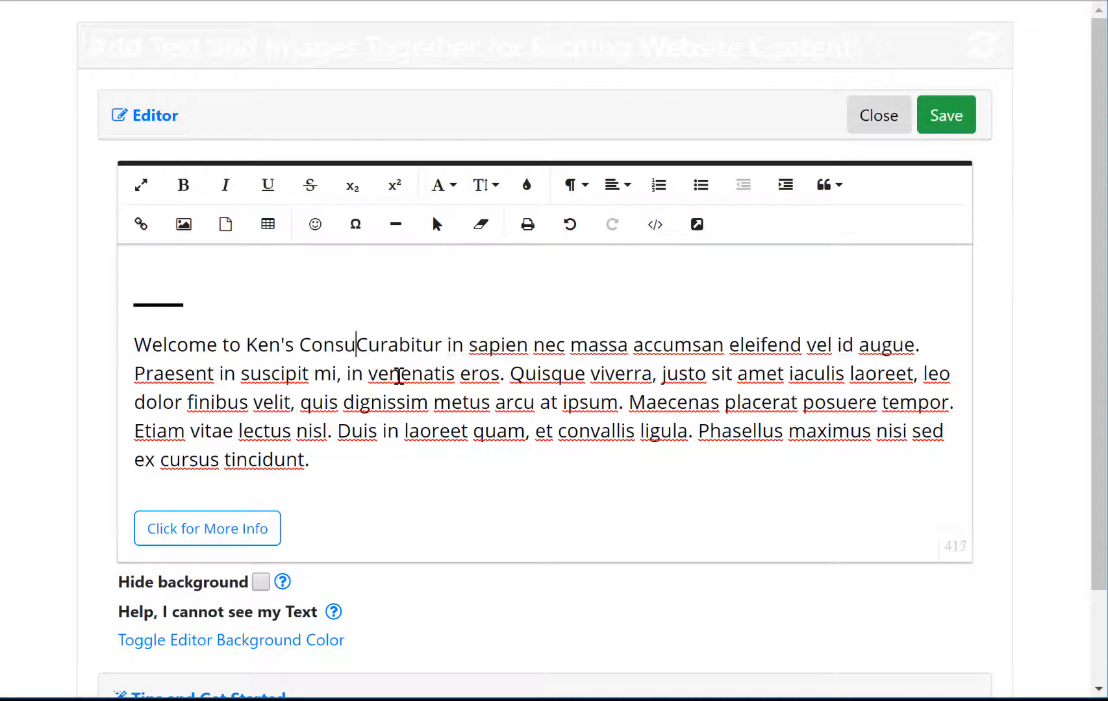
{"action": "type", "text": "g Website"}
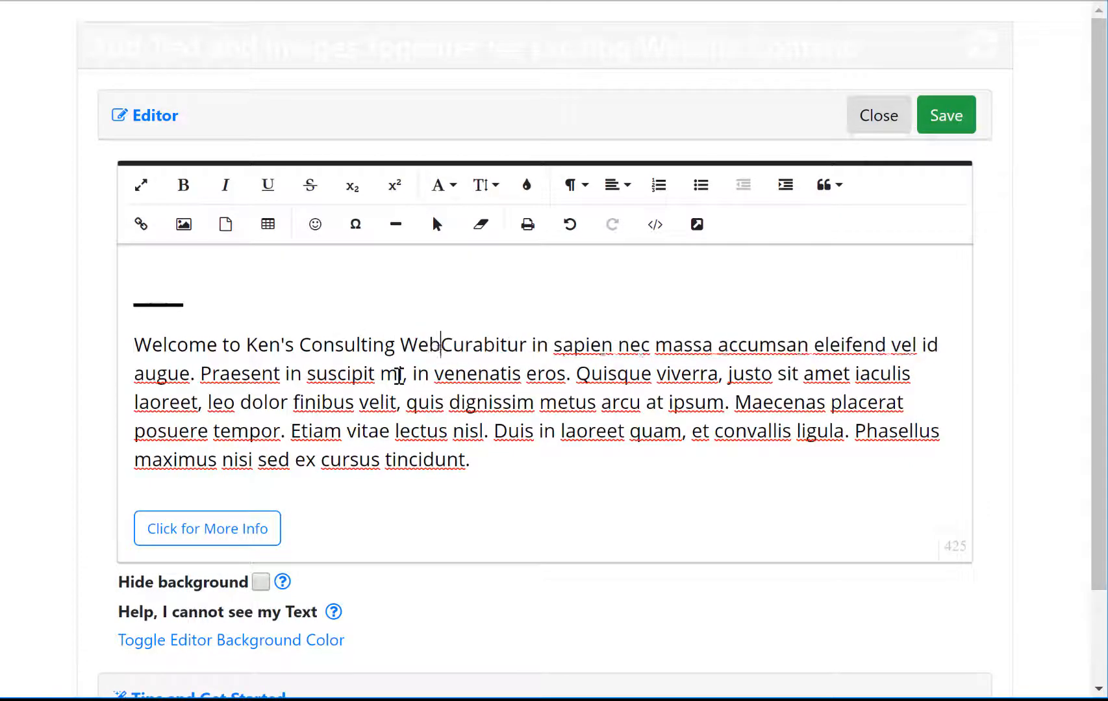
Step: Replace the Curabitur placeholder paragraph with 'Ken has been developing software for over 20 years.'
{"action": "key", "text": "Return"}
{"action": "key", "text": "shift+Down"}
{"action": "key", "text": "shift+Down"}
{"action": "key", "text": "shift+Down"}
{"action": "key", "text": "shift+Down"}
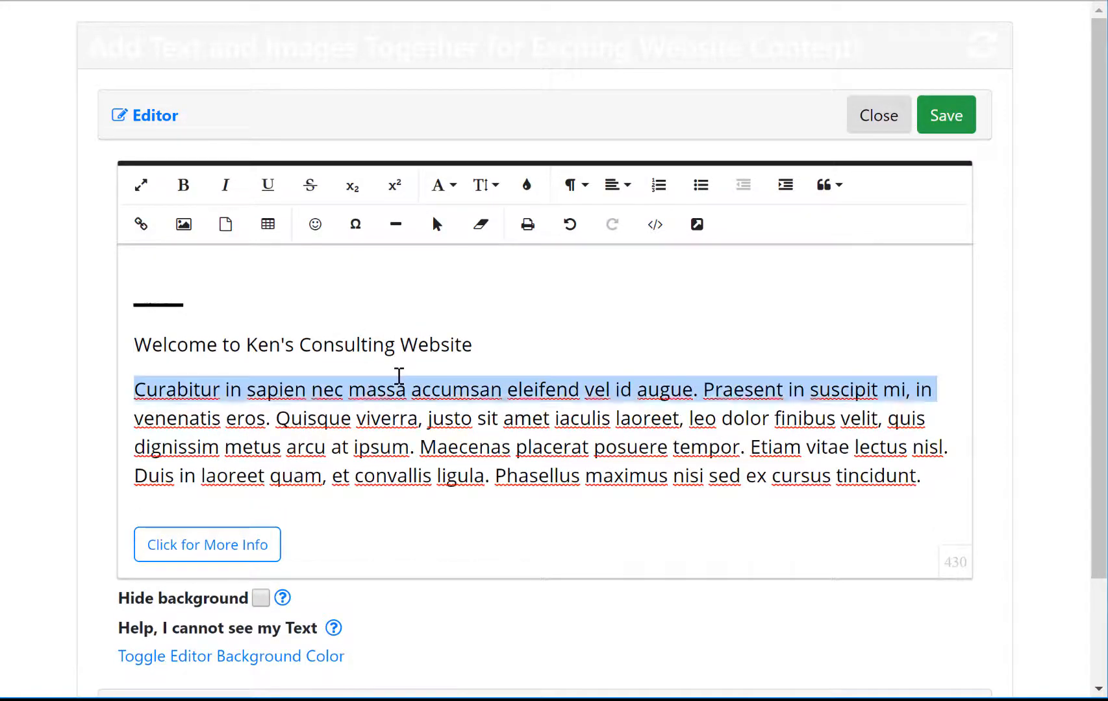
{"action": "type", "text": "Ken has been dev"}
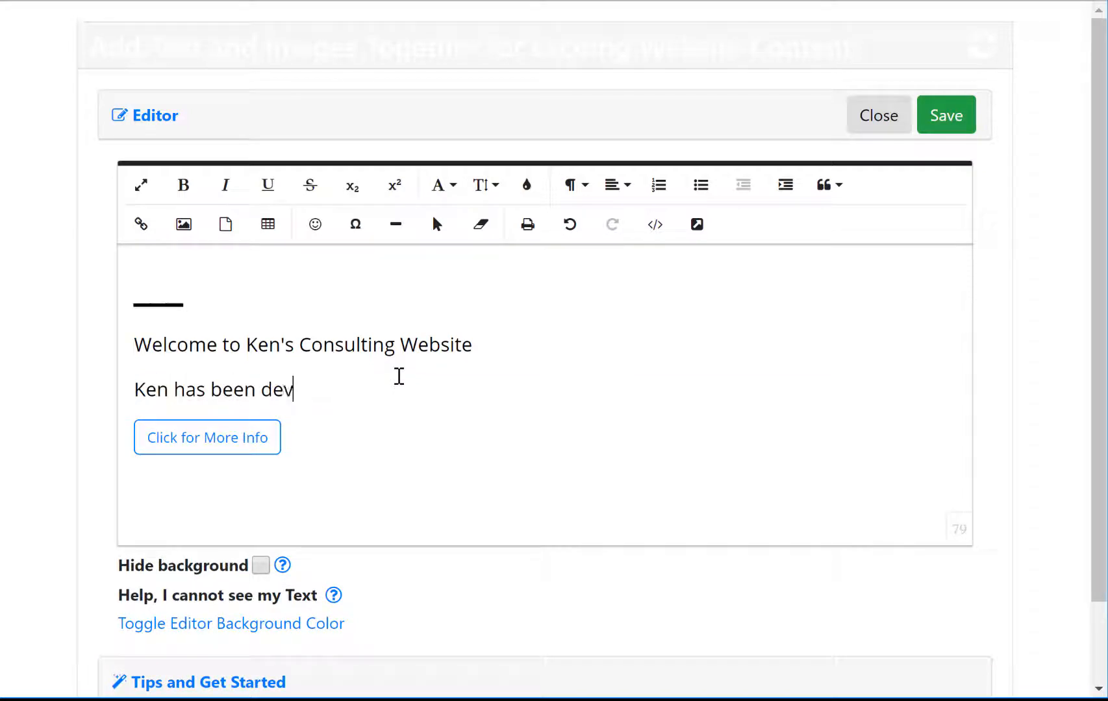
{"action": "type", "text": "eloping "}
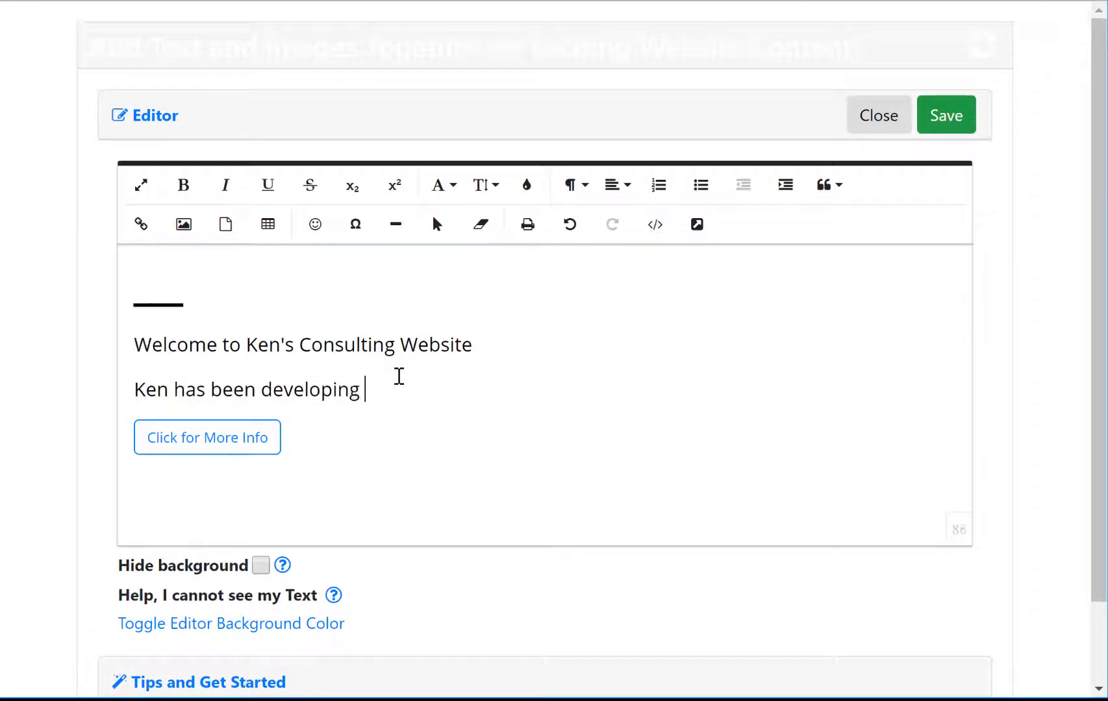
{"action": "type", "text": "softwar"}
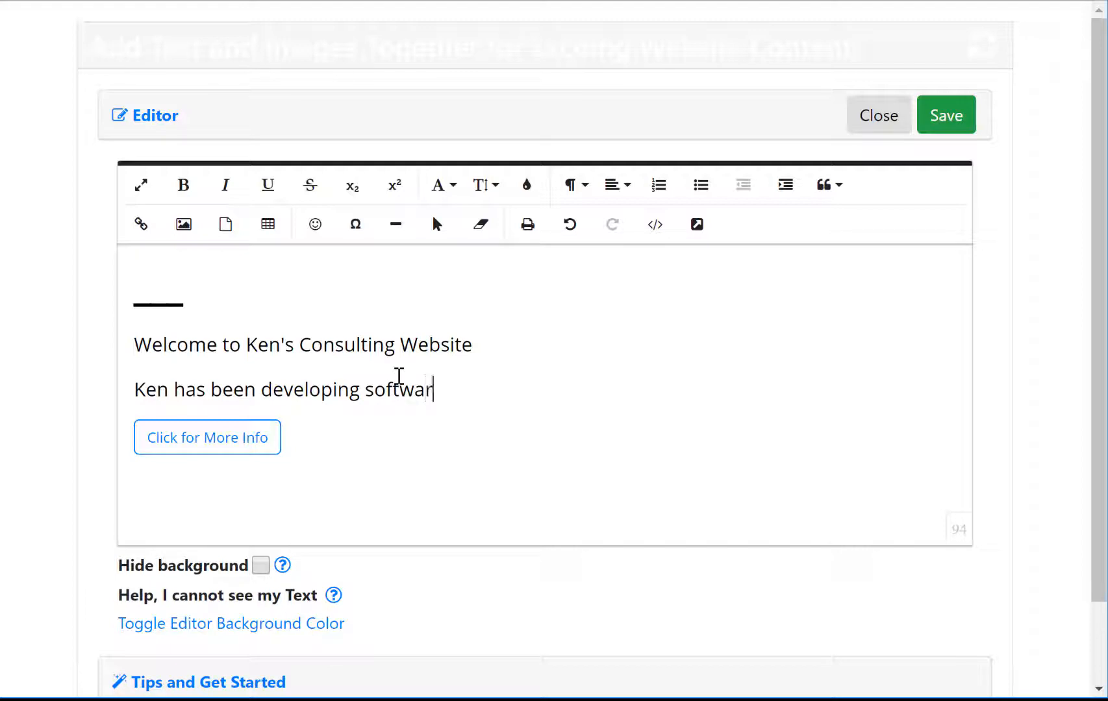
{"action": "type", "text": "e for over 20 years."}
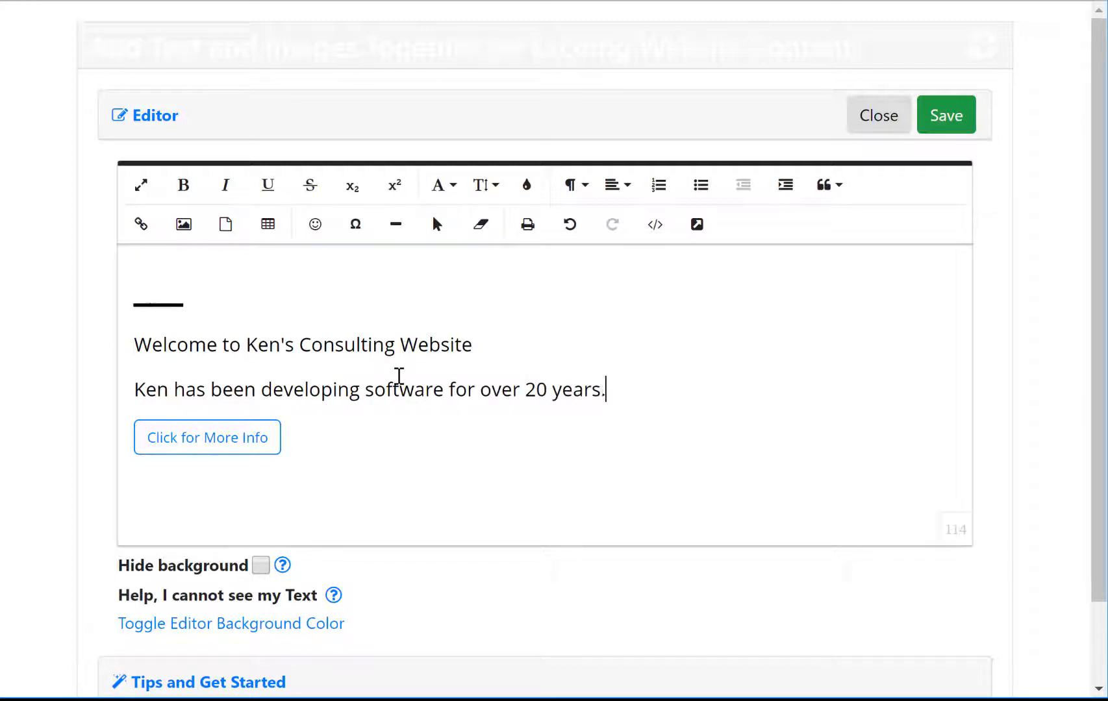
{"action": "key", "text": "Return"}
{"action": "left_click", "coordinate": [470, 350]}
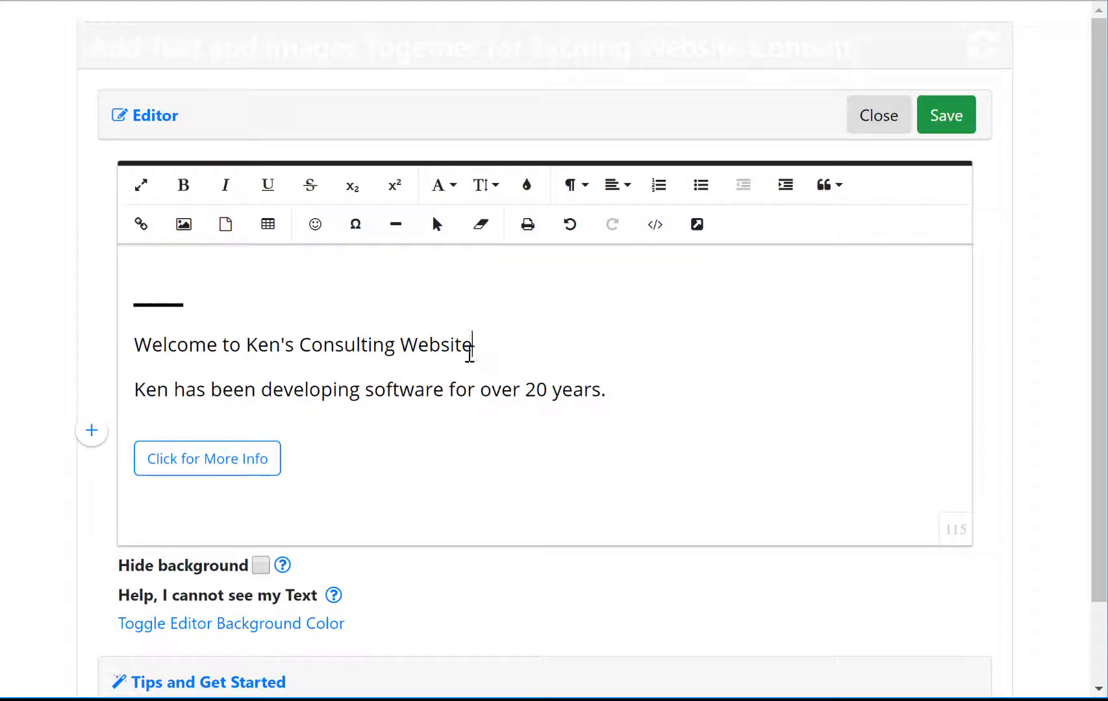
Step: Make the welcome heading bold at font size 36, then save and exit the text editor
{"action": "left_click_drag", "start_coordinate": [470, 354], "coordinate": [122, 351]}
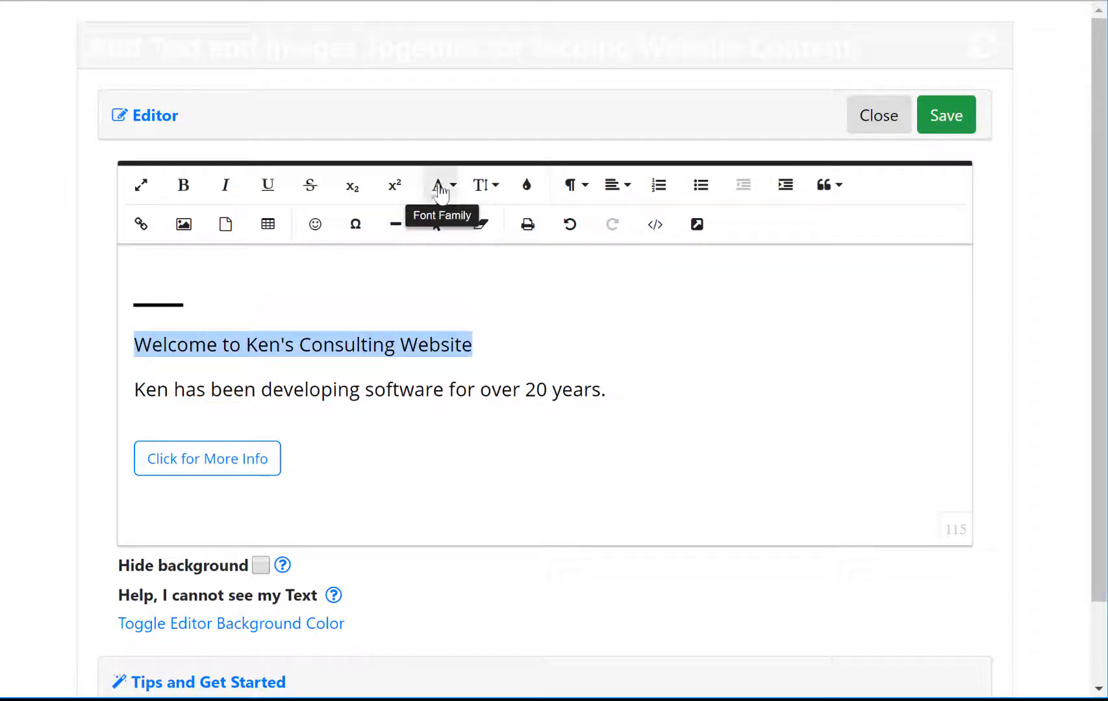
{"action": "left_click", "coordinate": [487, 188]}
{"action": "scroll", "coordinate": [498, 422], "scroll_direction": "down", "scroll_amount": 1}
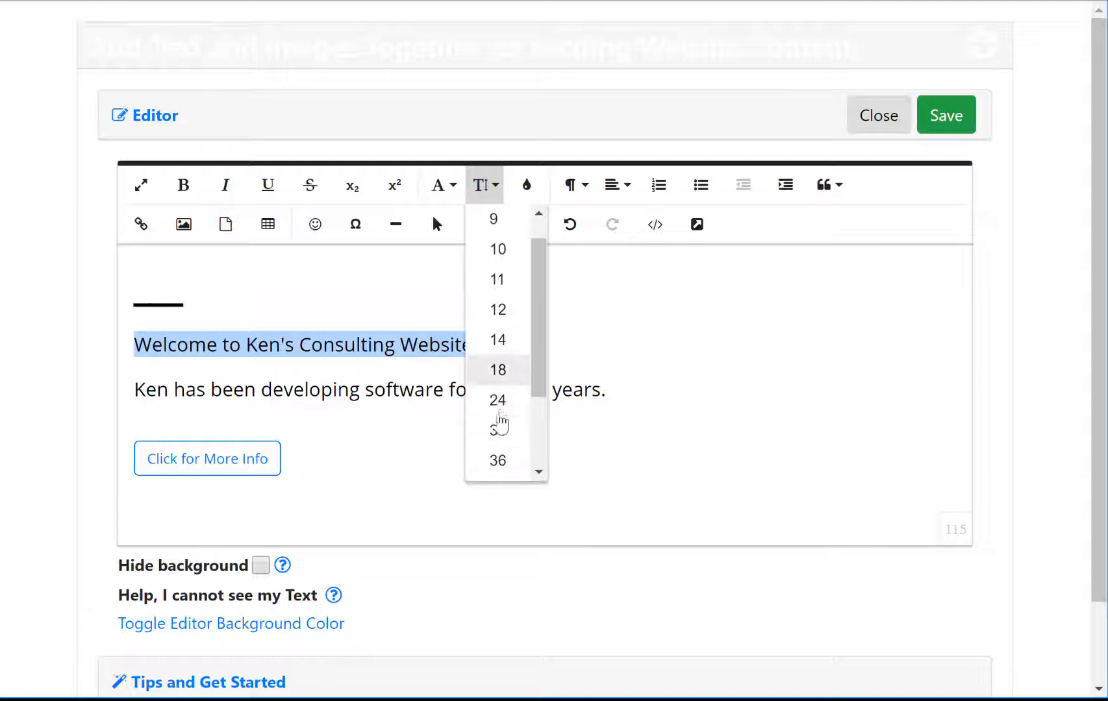
{"action": "scroll", "coordinate": [500, 423], "scroll_direction": "down", "scroll_amount": 2}
{"action": "left_click", "coordinate": [501, 388]}
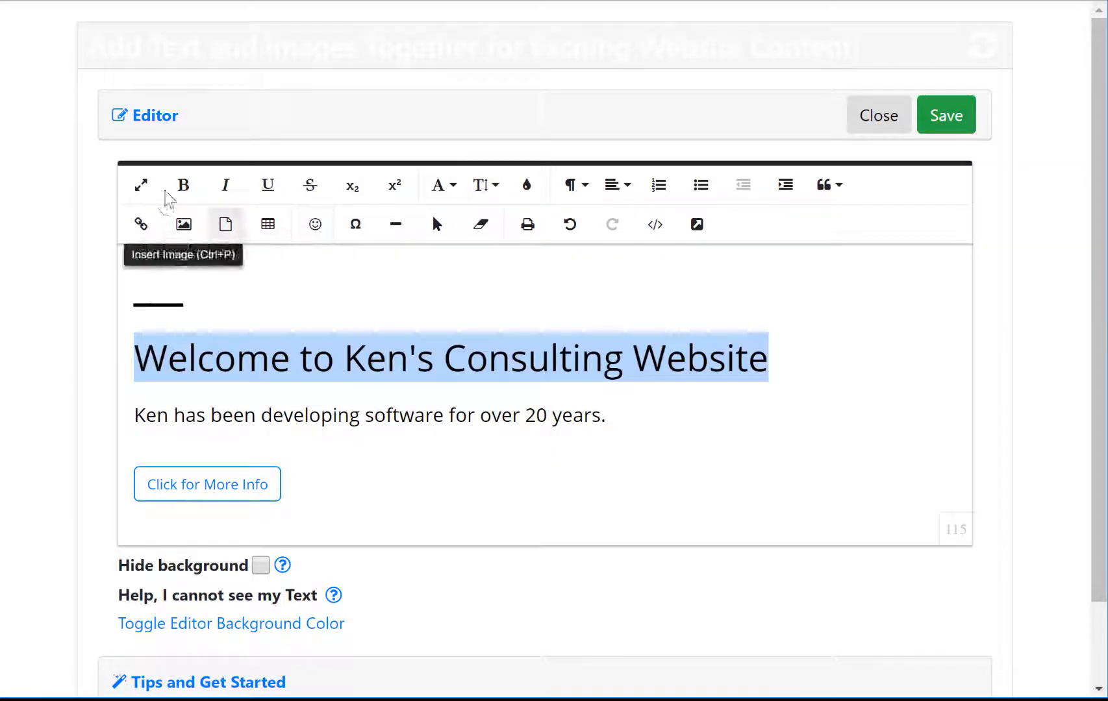
{"action": "left_click", "coordinate": [184, 186]}
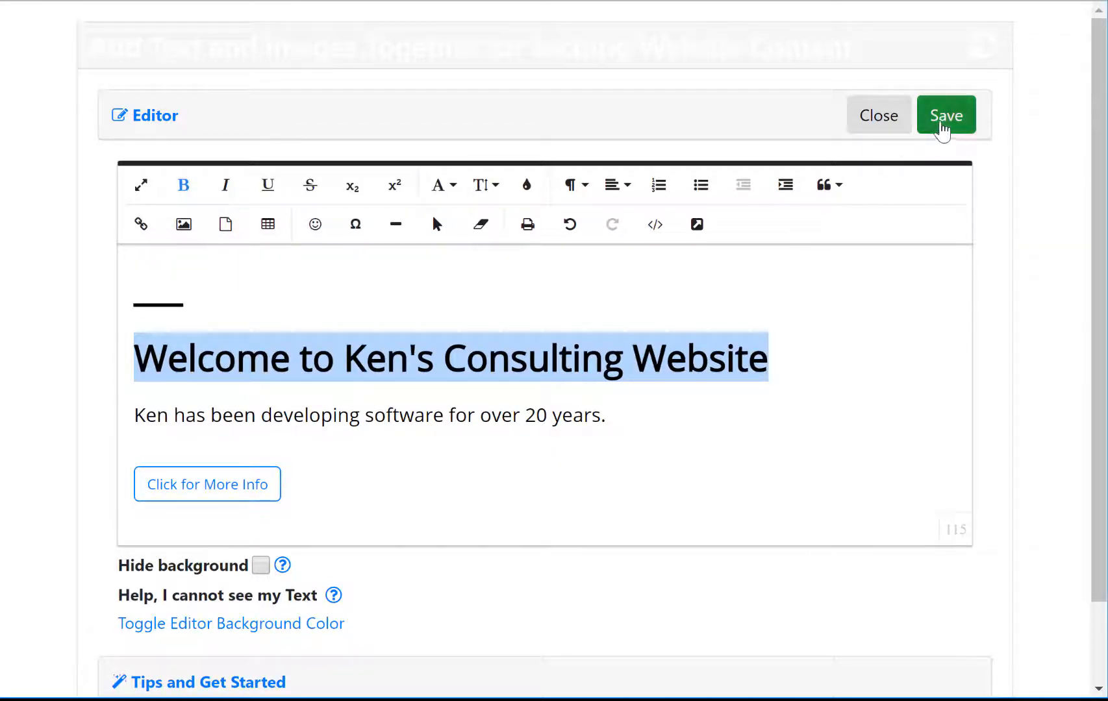
{"action": "left_click", "coordinate": [943, 125]}
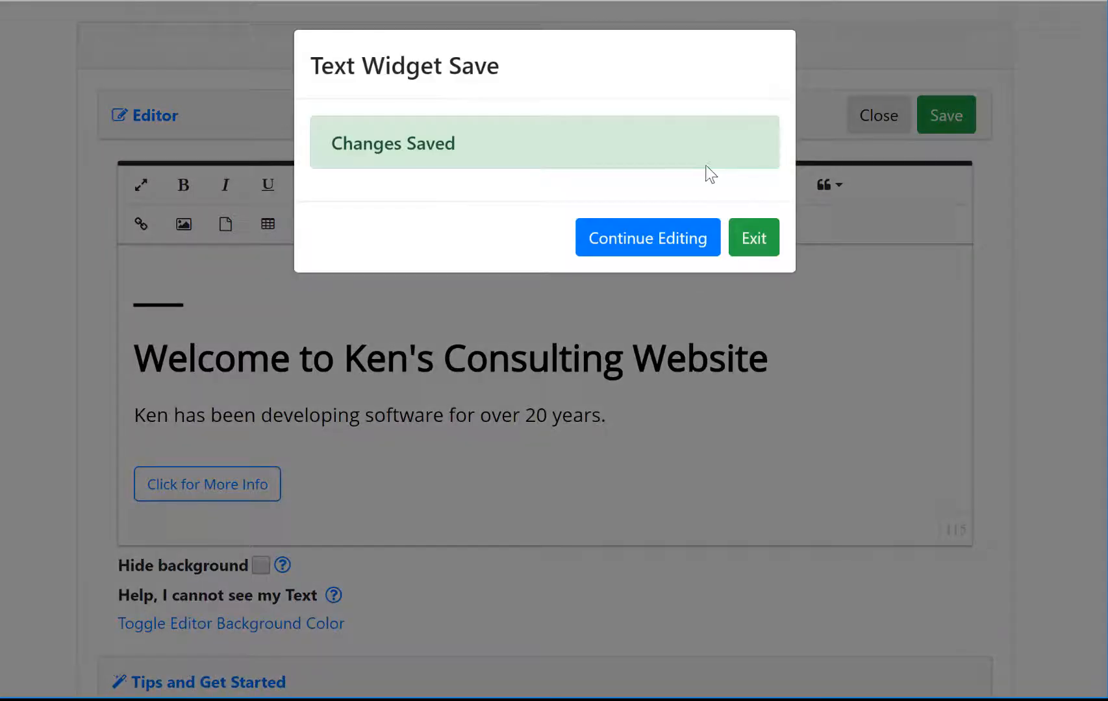
{"action": "left_click", "coordinate": [757, 241]}
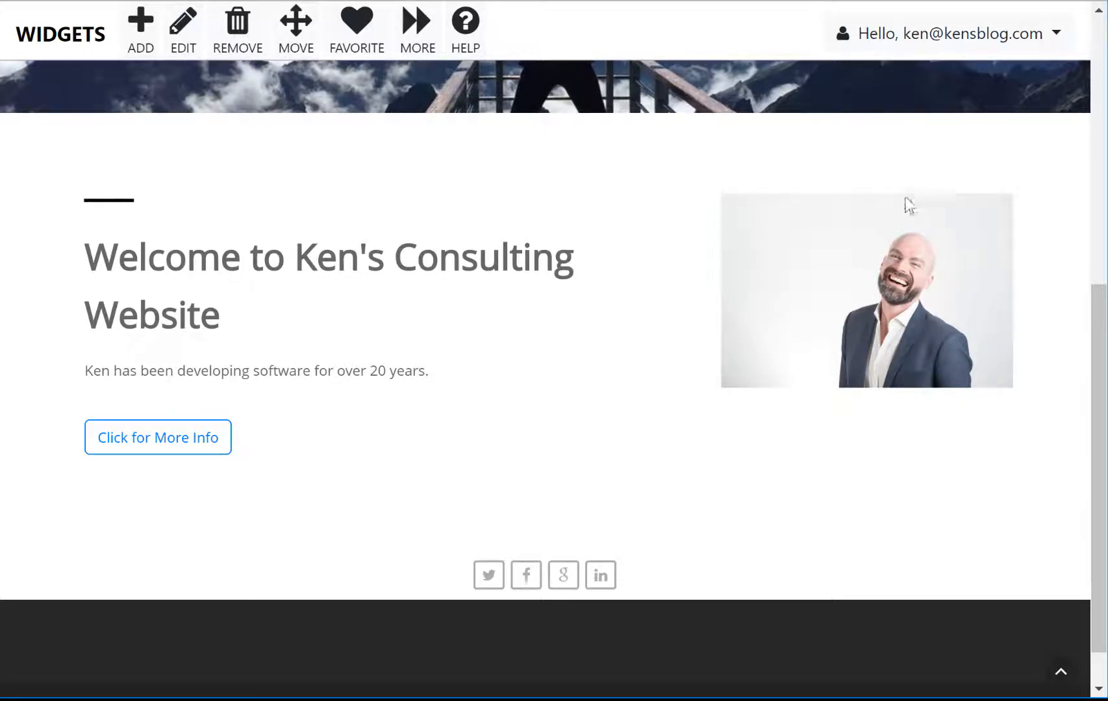
Step: Upload IMG_7302.JPG and set it as the picture beside the welcome text
{"action": "left_click", "coordinate": [174, 33]}
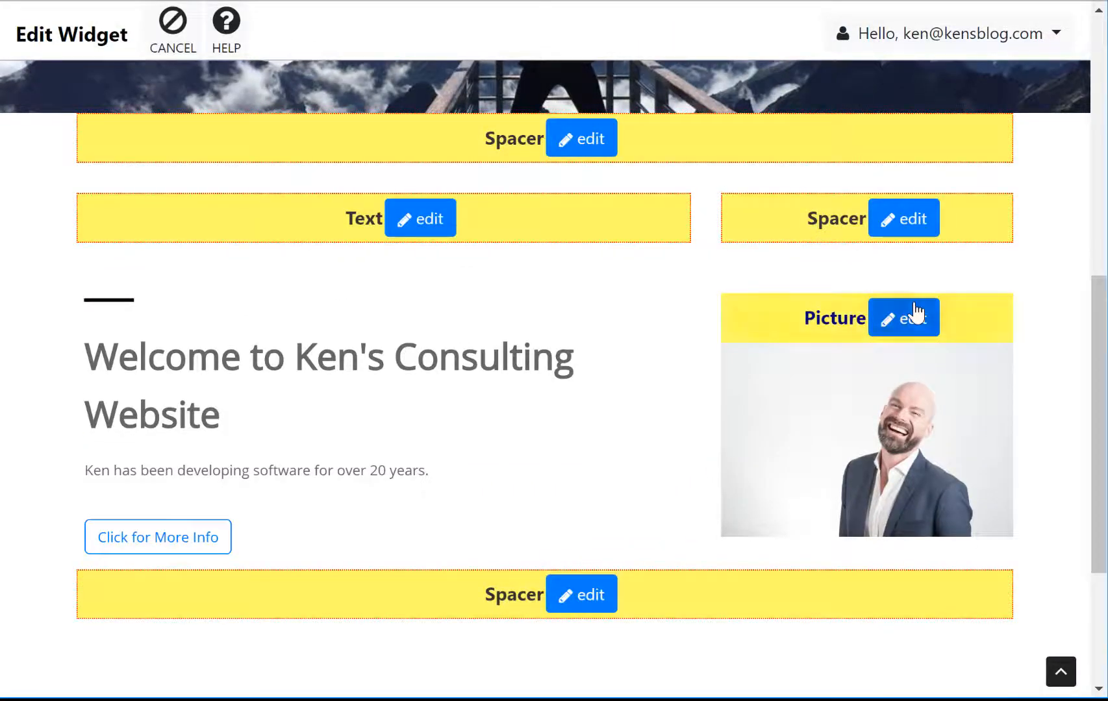
{"action": "left_click", "coordinate": [916, 313]}
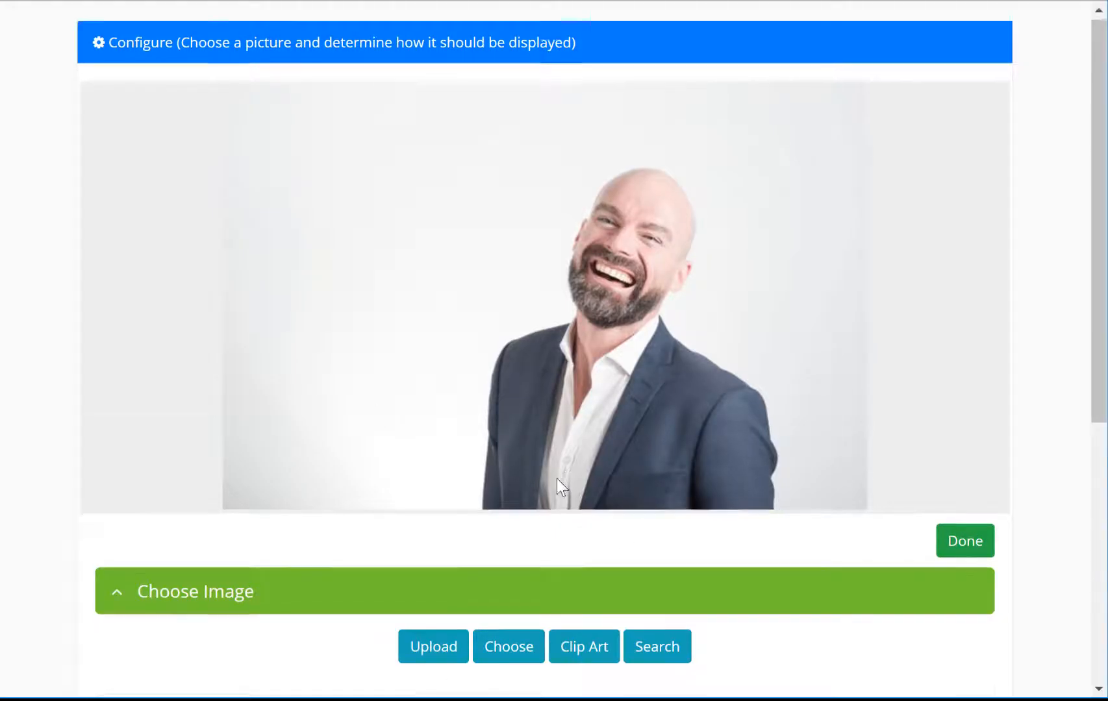
{"action": "scroll", "coordinate": [494, 584], "scroll_direction": "down", "scroll_amount": 2}
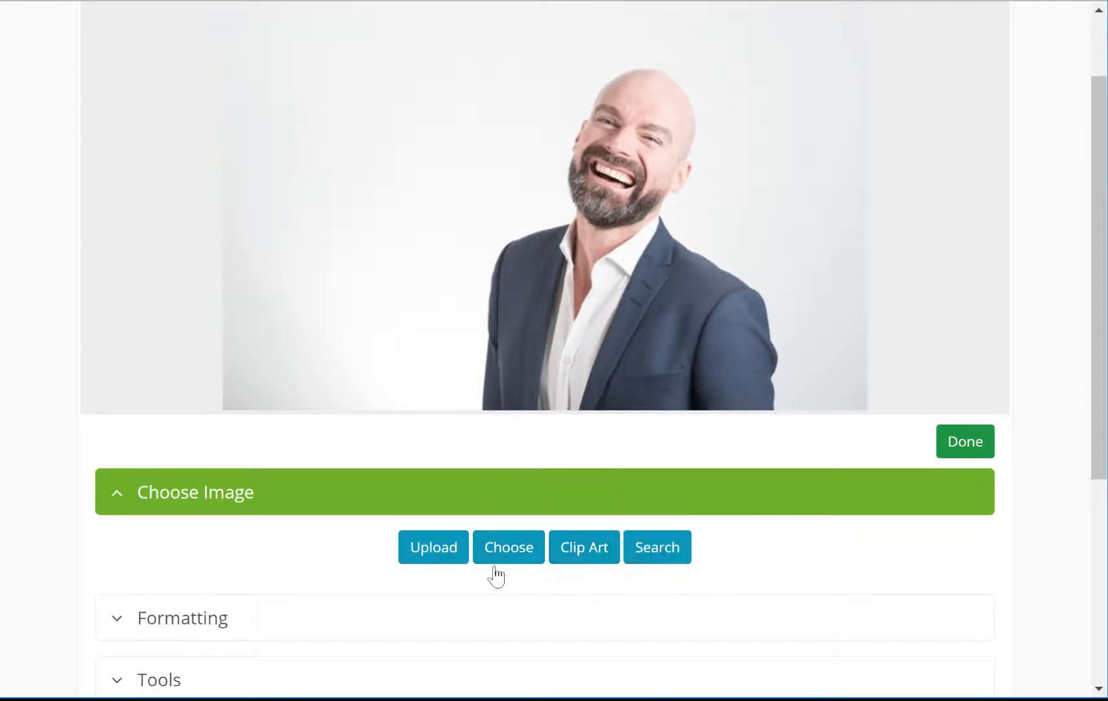
{"action": "scroll", "coordinate": [436, 591], "scroll_direction": "down", "scroll_amount": 1}
{"action": "scroll", "coordinate": [436, 591], "scroll_direction": "down", "scroll_amount": 3}
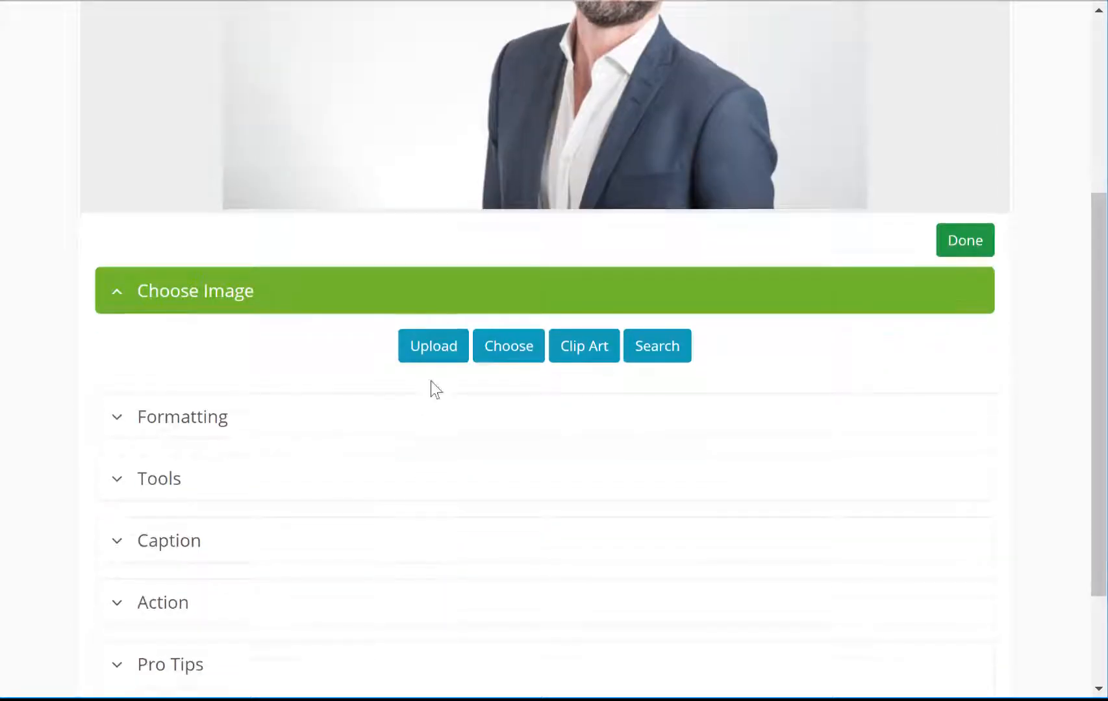
{"action": "left_click", "coordinate": [433, 351]}
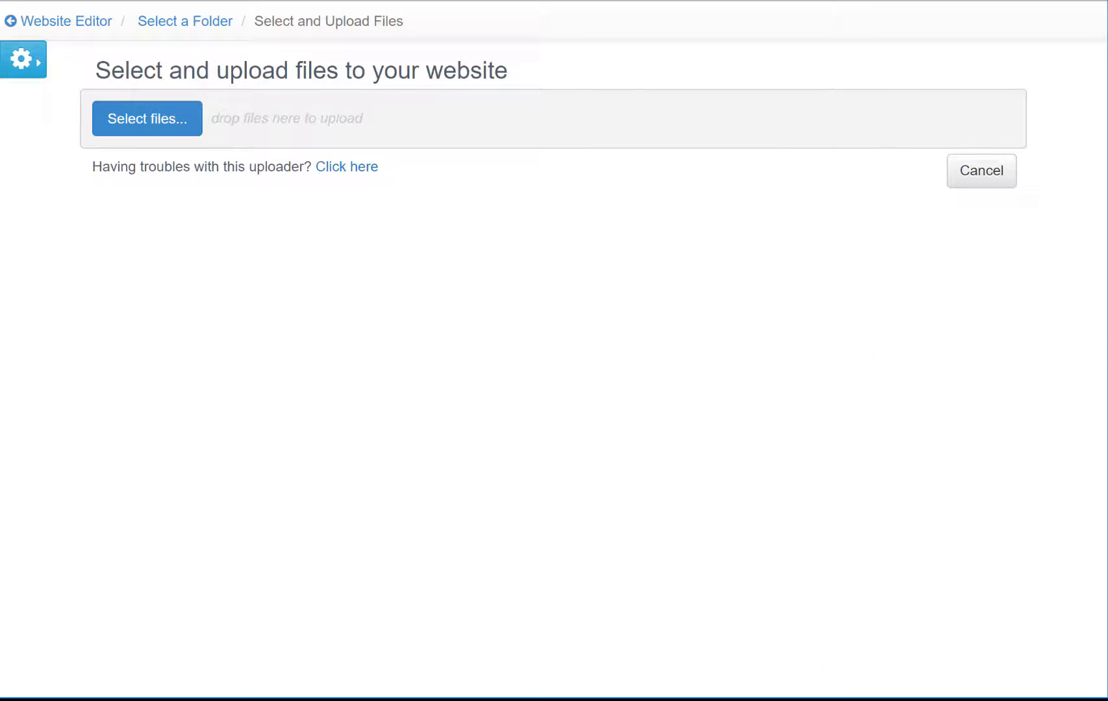
{"action": "key", "text": "alt+Tab"}
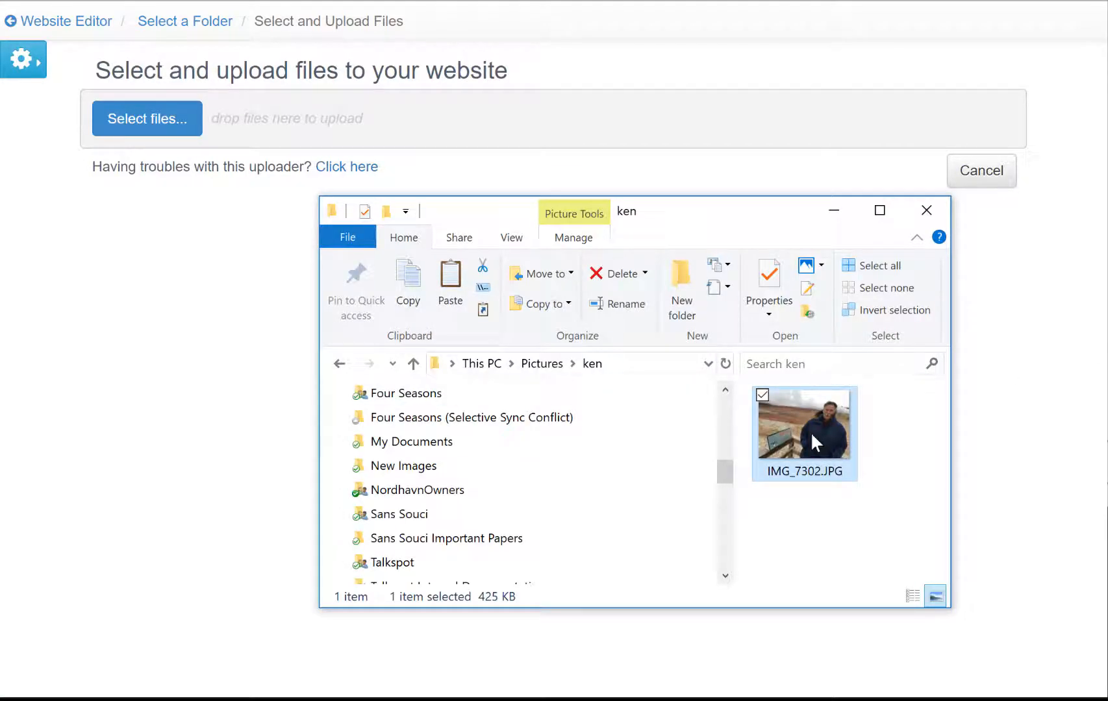
{"action": "left_click_drag", "start_coordinate": [811, 432], "coordinate": [576, 127]}
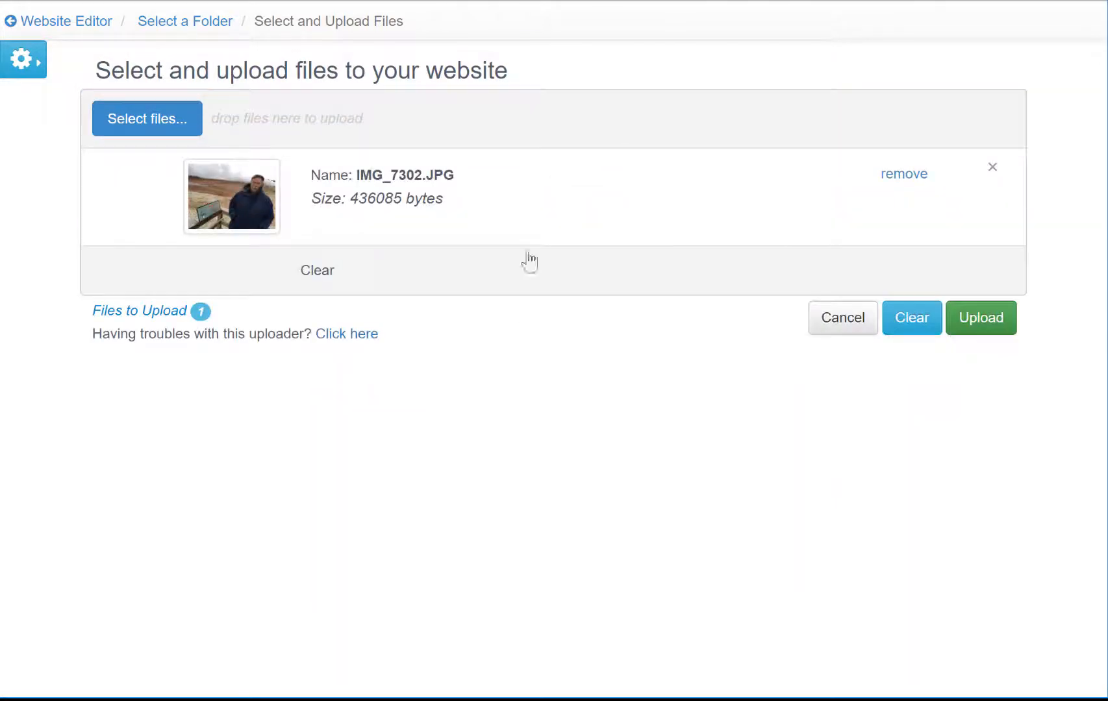
{"action": "left_click", "coordinate": [960, 323]}
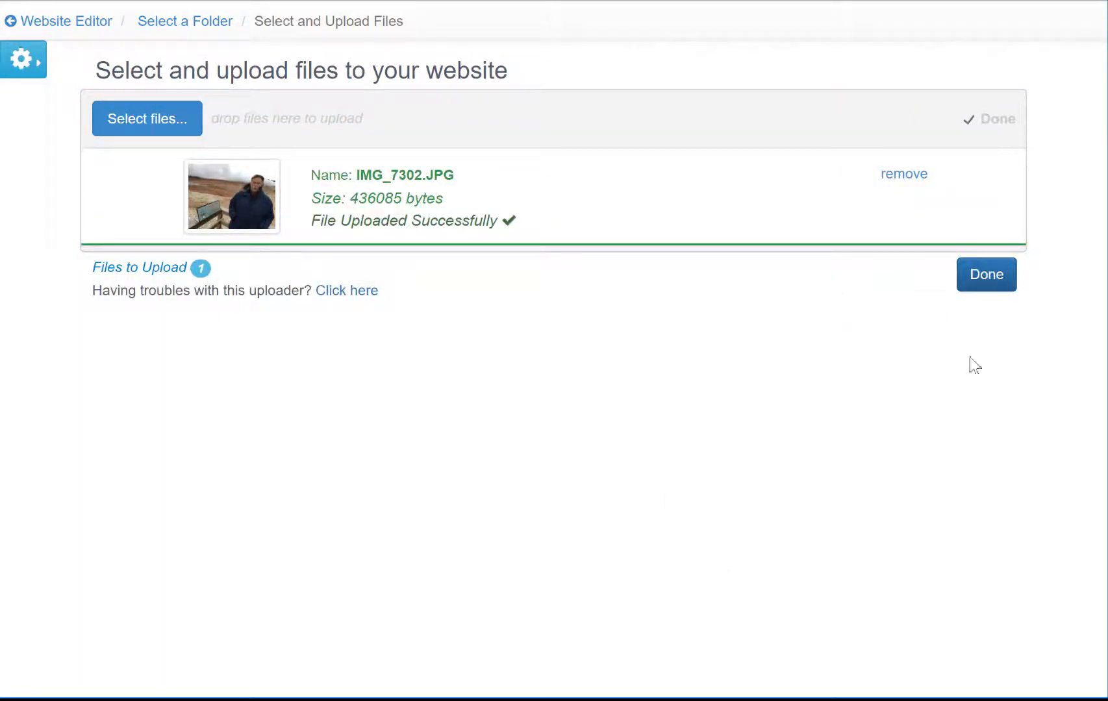
{"action": "left_click", "coordinate": [963, 285]}
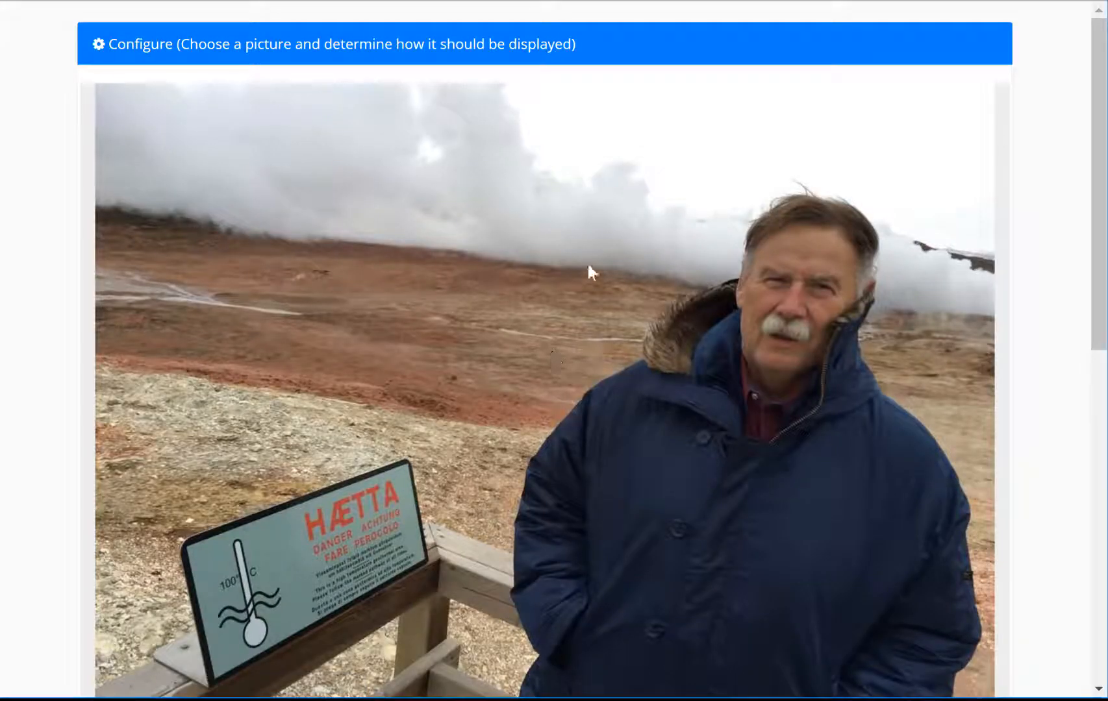
{"action": "scroll", "coordinate": [604, 359], "scroll_direction": "down", "scroll_amount": 7}
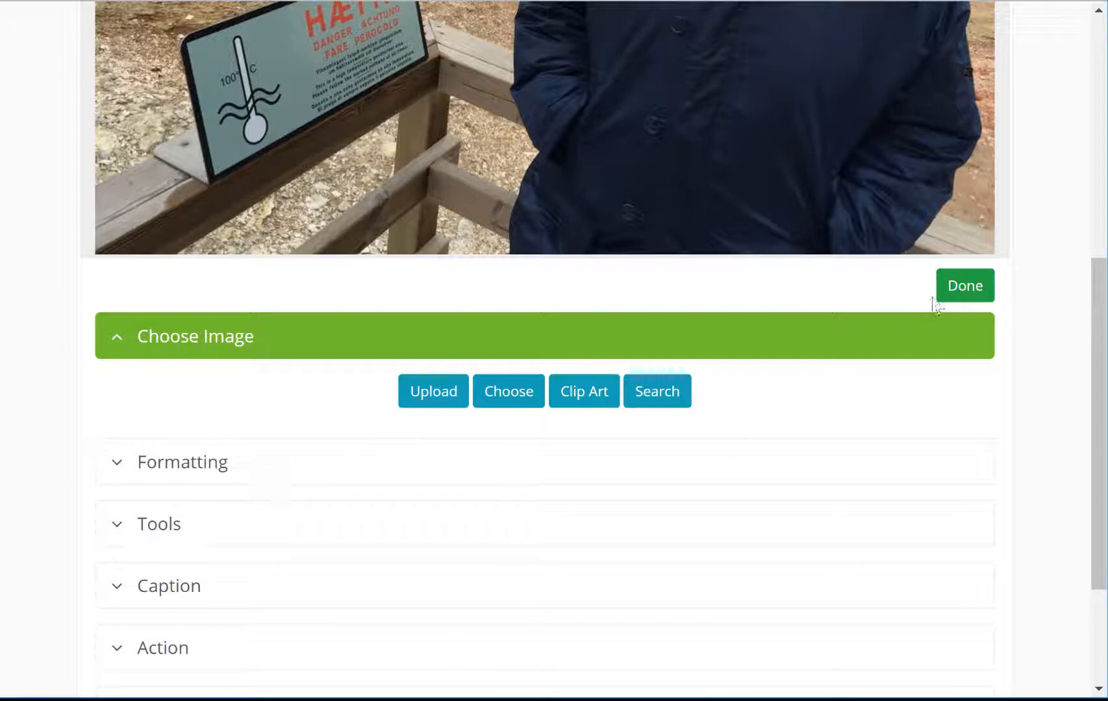
{"action": "left_click", "coordinate": [967, 282]}
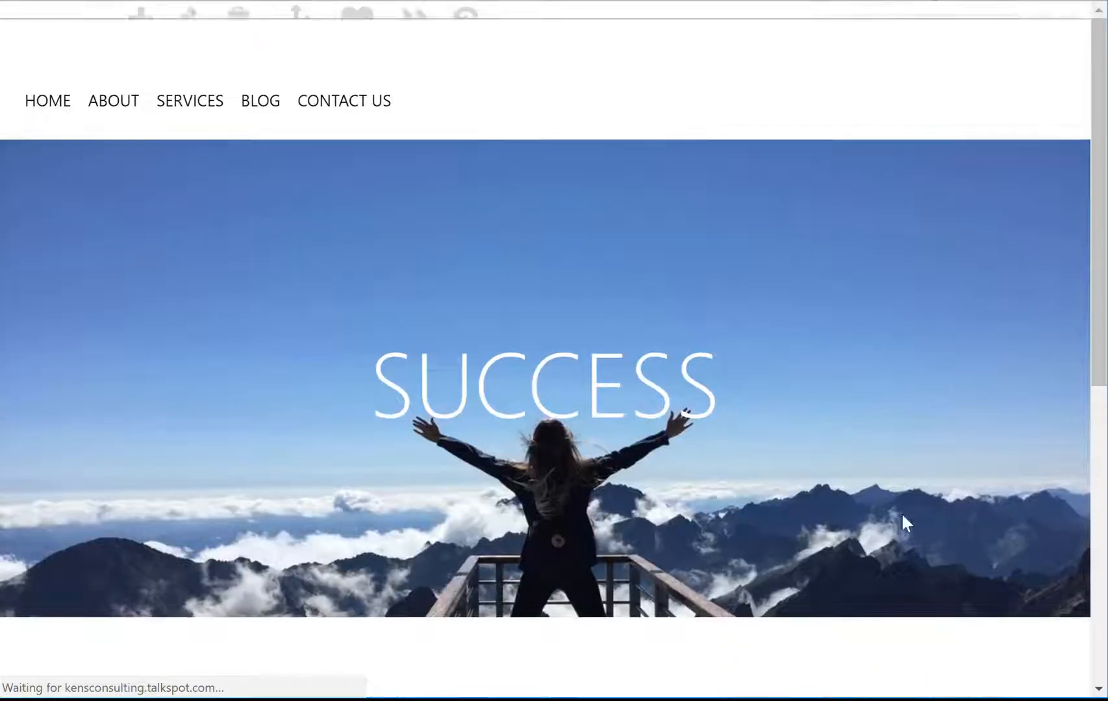
Step: Open the caption settings of the SUCCESS banner picture in widget-editing mode
{"action": "scroll", "coordinate": [815, 479], "scroll_direction": "down", "scroll_amount": 7}
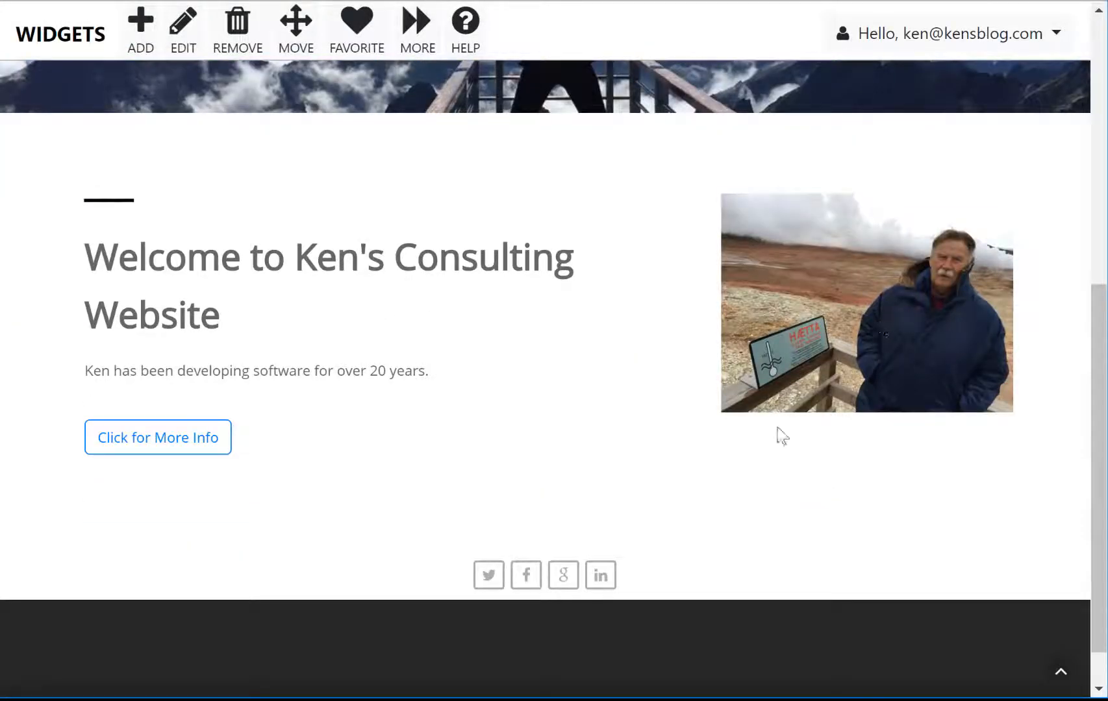
{"action": "scroll", "coordinate": [390, 467], "scroll_direction": "up", "scroll_amount": 7}
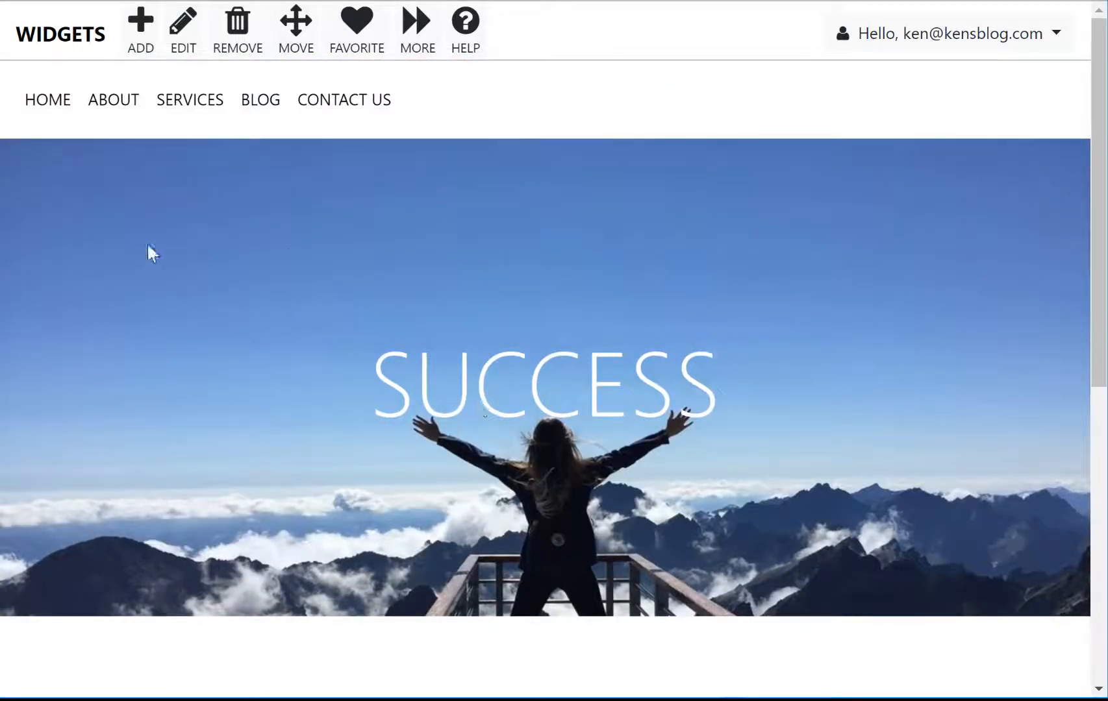
{"action": "left_click", "coordinate": [183, 27]}
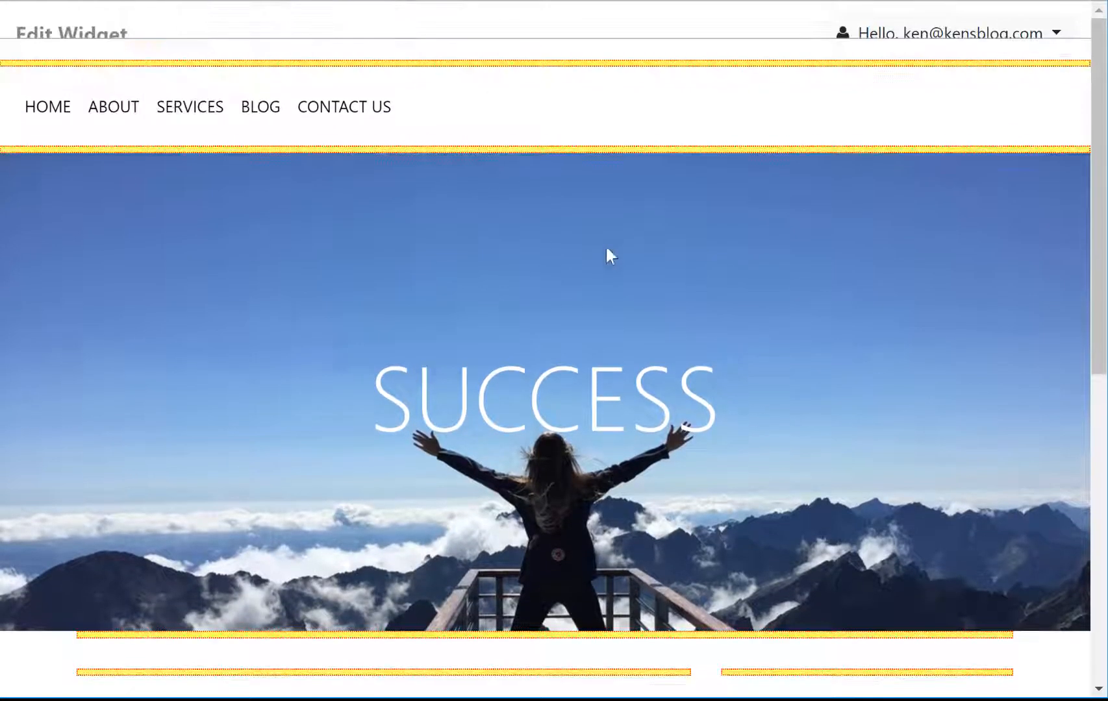
{"action": "left_click", "coordinate": [603, 224]}
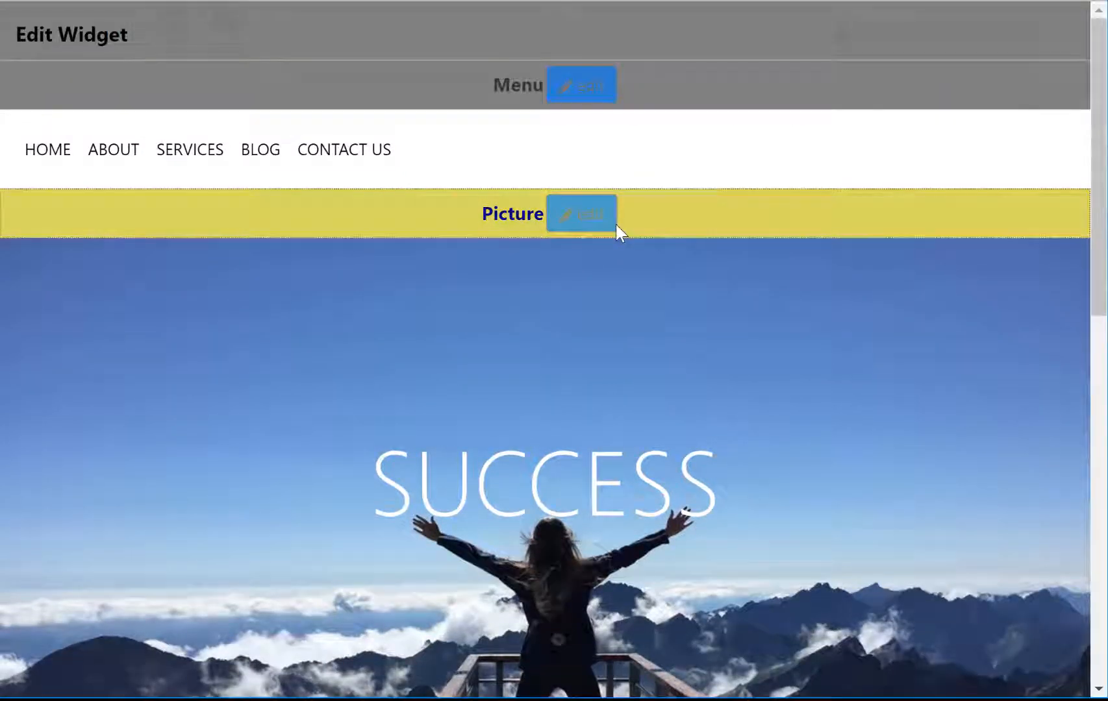
{"action": "scroll", "coordinate": [615, 331], "scroll_direction": "down", "scroll_amount": 5}
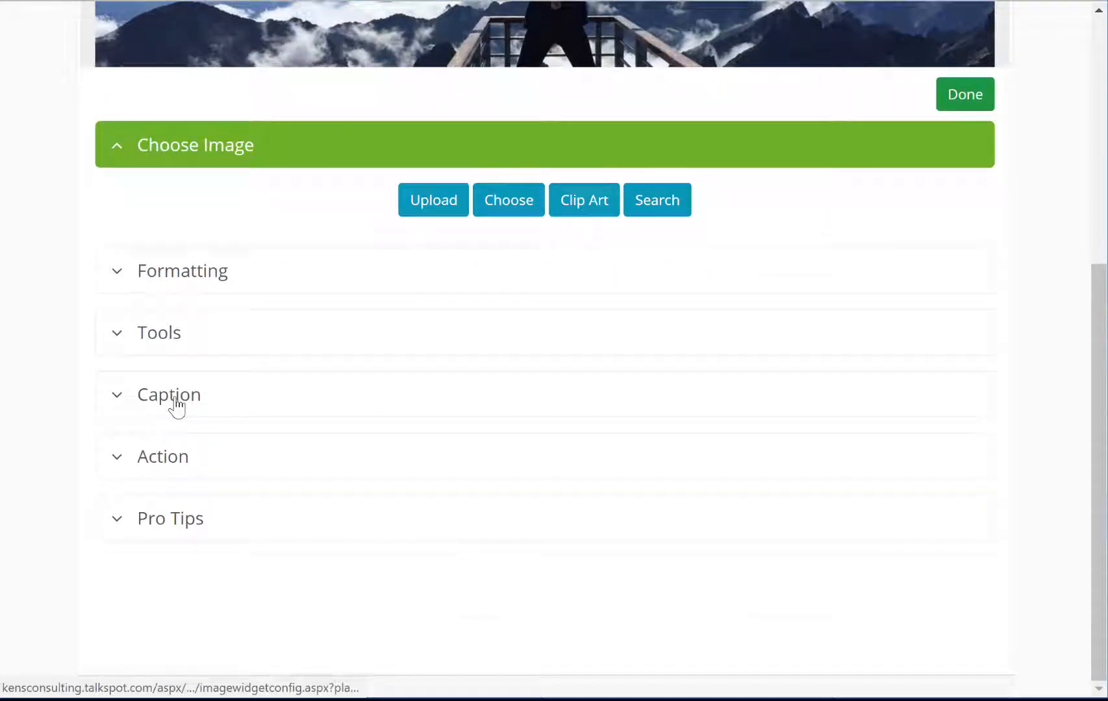
{"action": "left_click", "coordinate": [174, 397]}
Step: Replace the banner heading SUCCESS with 'WeLCOME' and apply the picture settings
{"action": "scroll", "coordinate": [423, 421], "scroll_direction": "down", "scroll_amount": 3}
{"action": "left_click", "coordinate": [215, 254]}
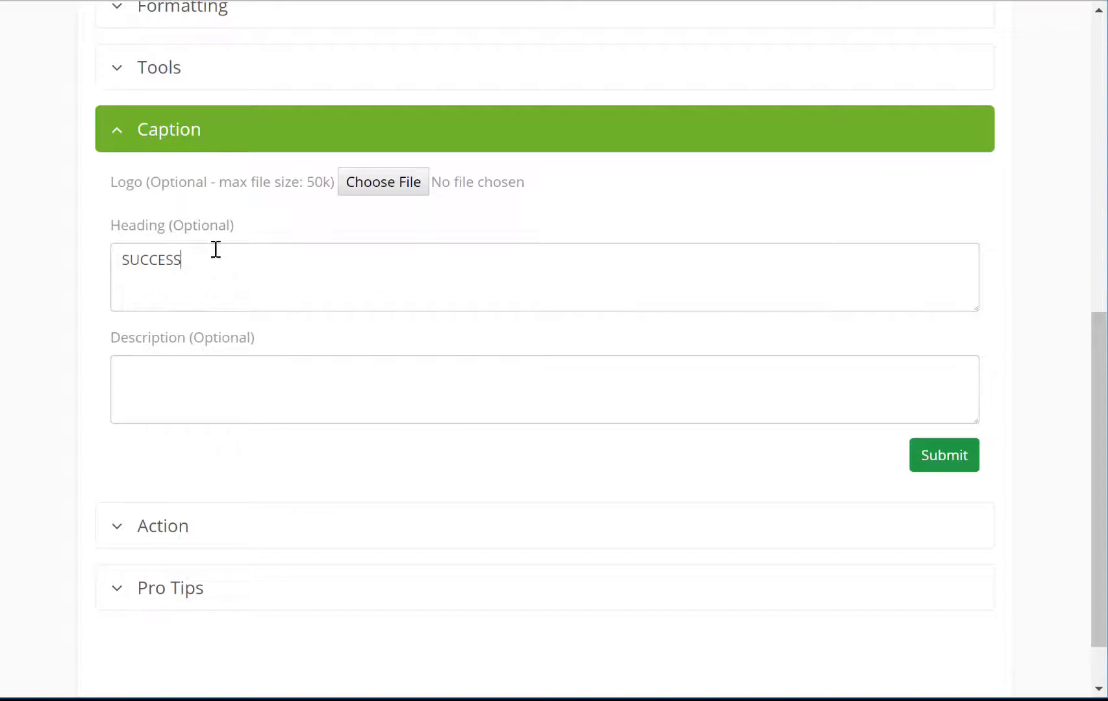
{"action": "key", "text": "ctrl+a"}
{"action": "type", "text": "We"}
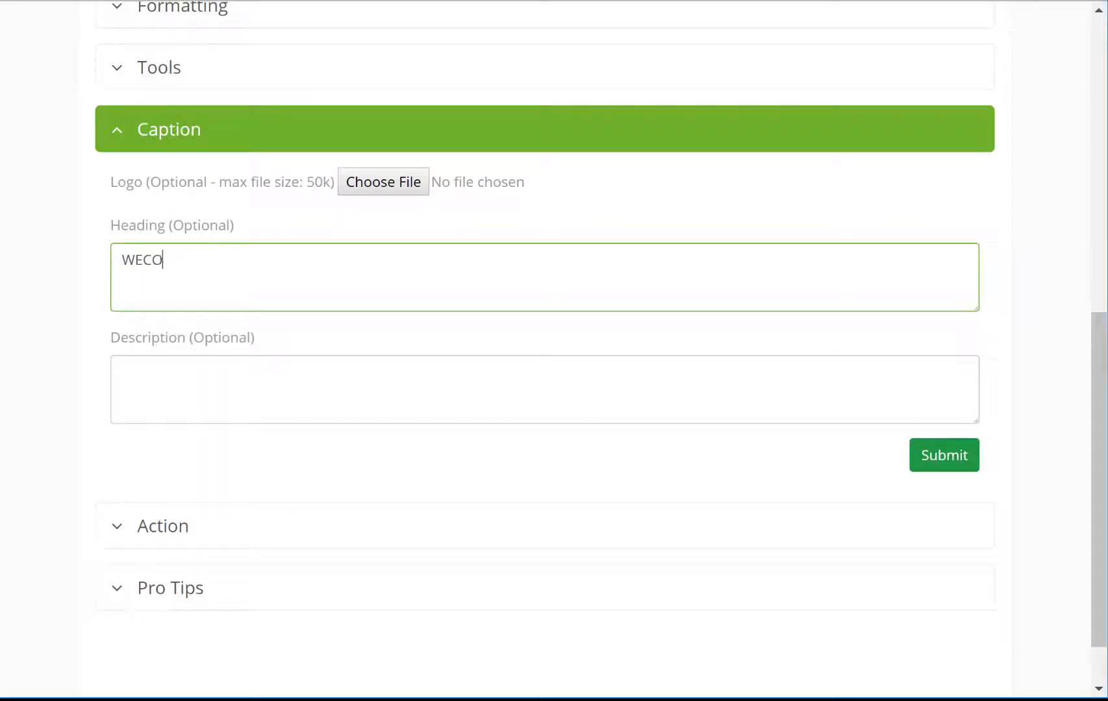
{"action": "type", "text": "LCOME!"}
{"action": "left_click", "coordinate": [962, 458]}
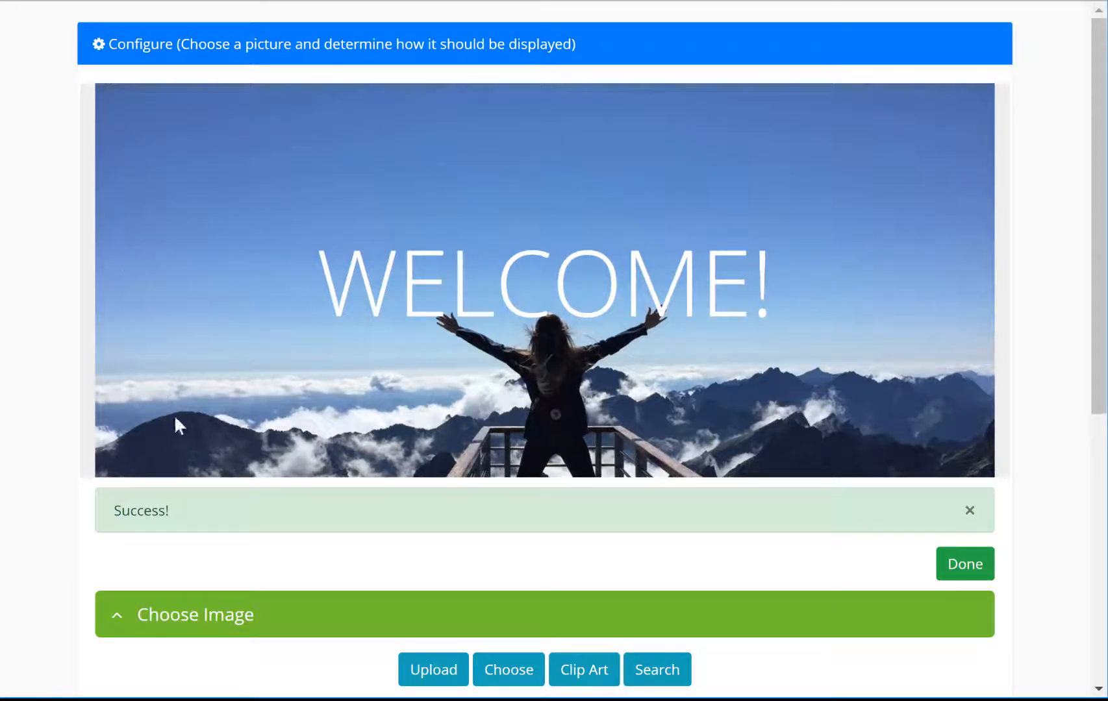
{"action": "left_click", "coordinate": [965, 572]}
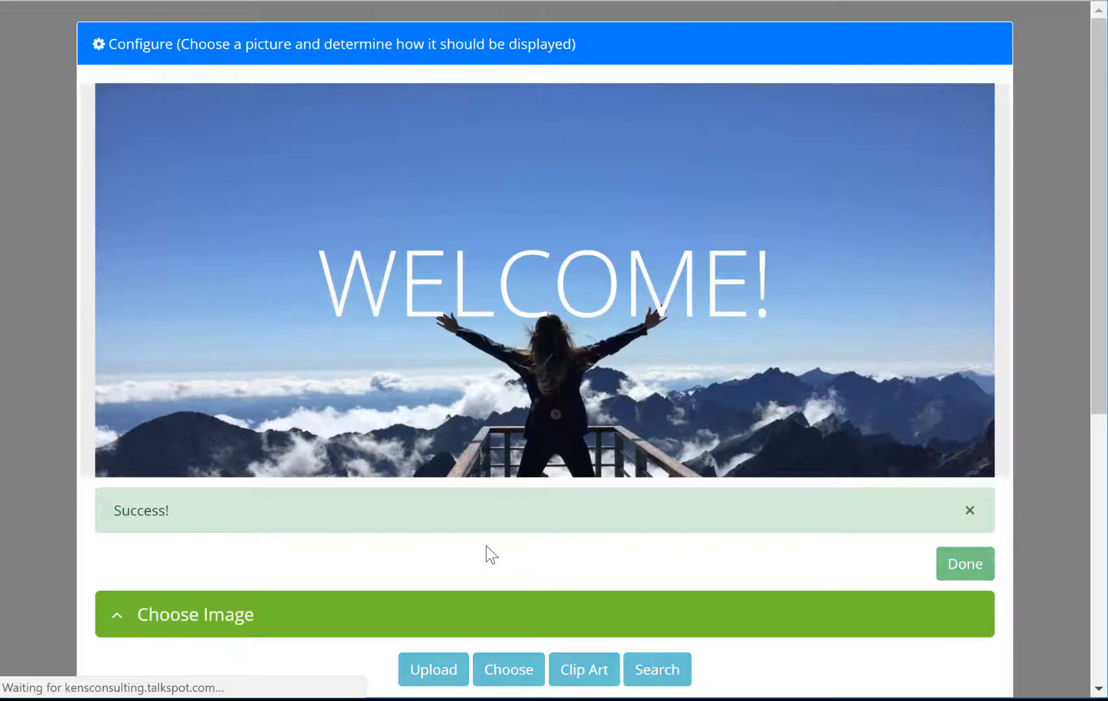
{"action": "scroll", "coordinate": [548, 389], "scroll_direction": "down", "scroll_amount": 5}
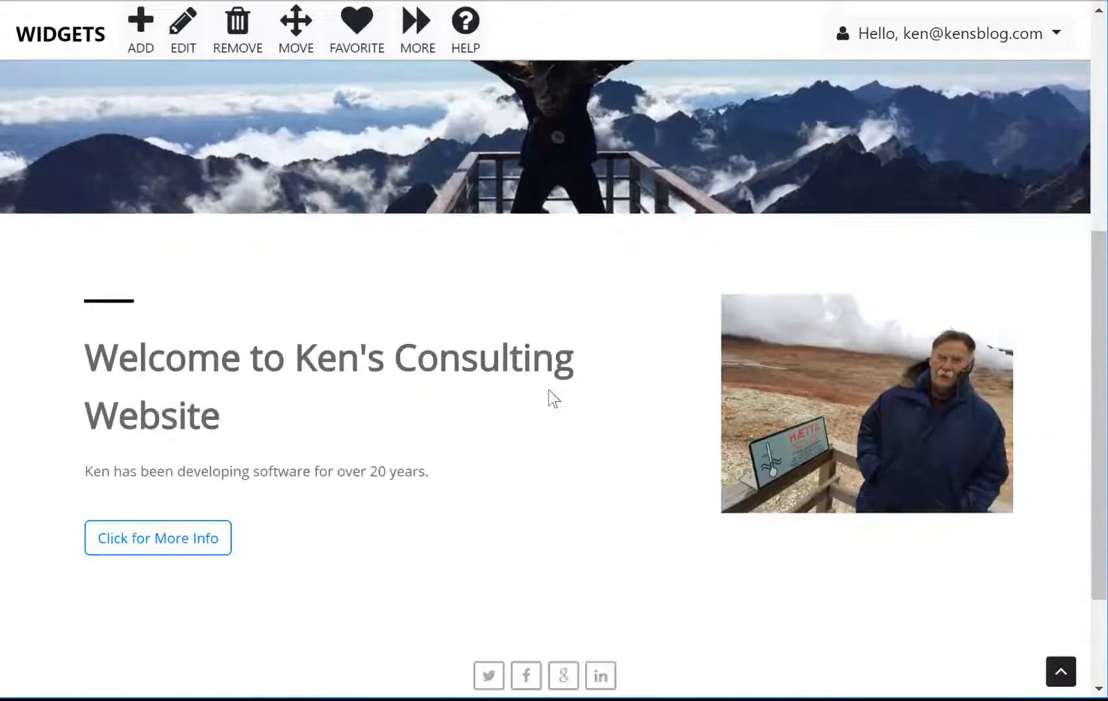
Step: Go to the About page and open its text widget in the editor
{"action": "scroll", "coordinate": [418, 387], "scroll_direction": "up", "scroll_amount": 6}
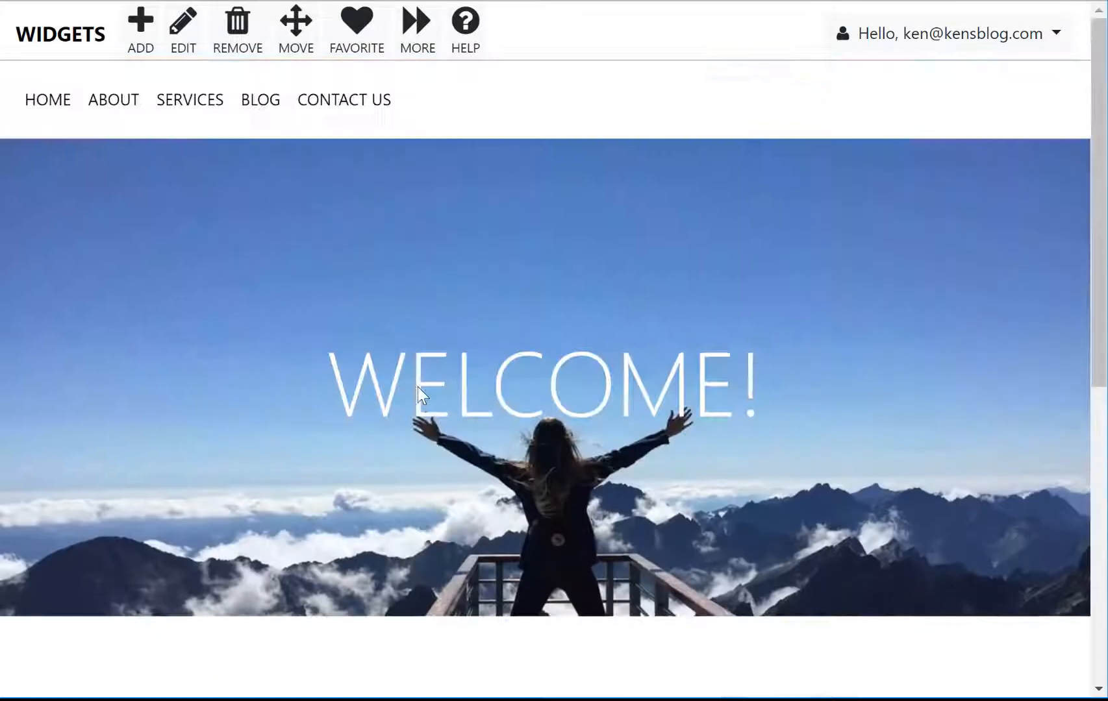
{"action": "left_click", "coordinate": [108, 104]}
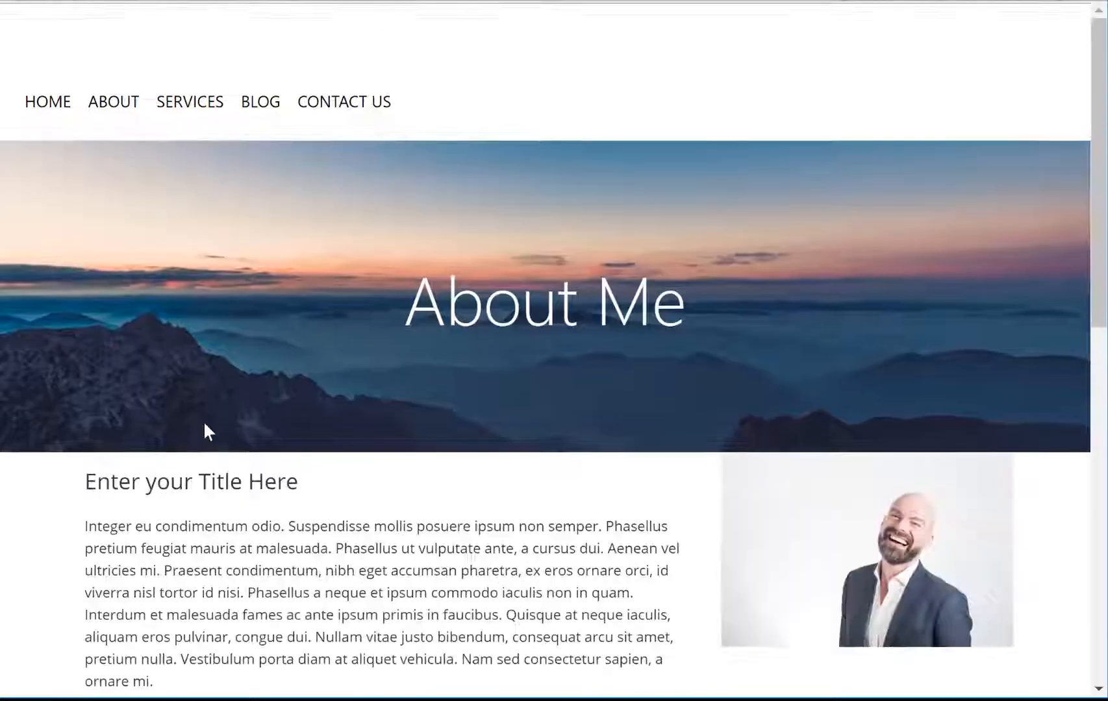
{"action": "scroll", "coordinate": [633, 404], "scroll_direction": "down", "scroll_amount": 3}
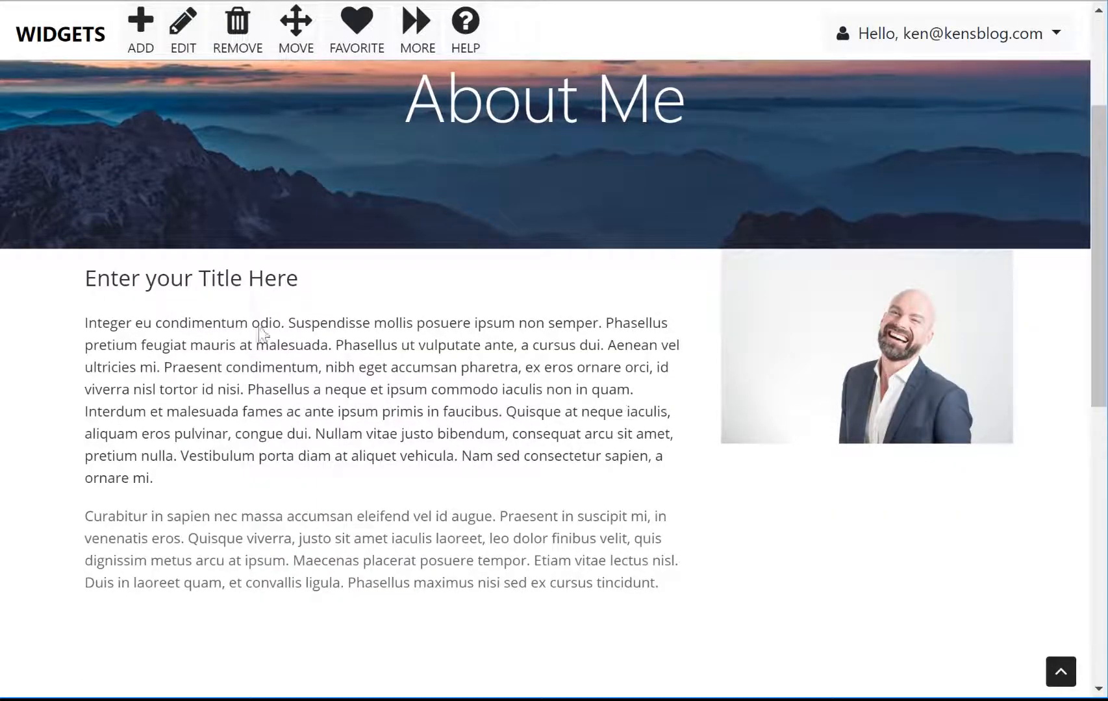
{"action": "left_click", "coordinate": [185, 47]}
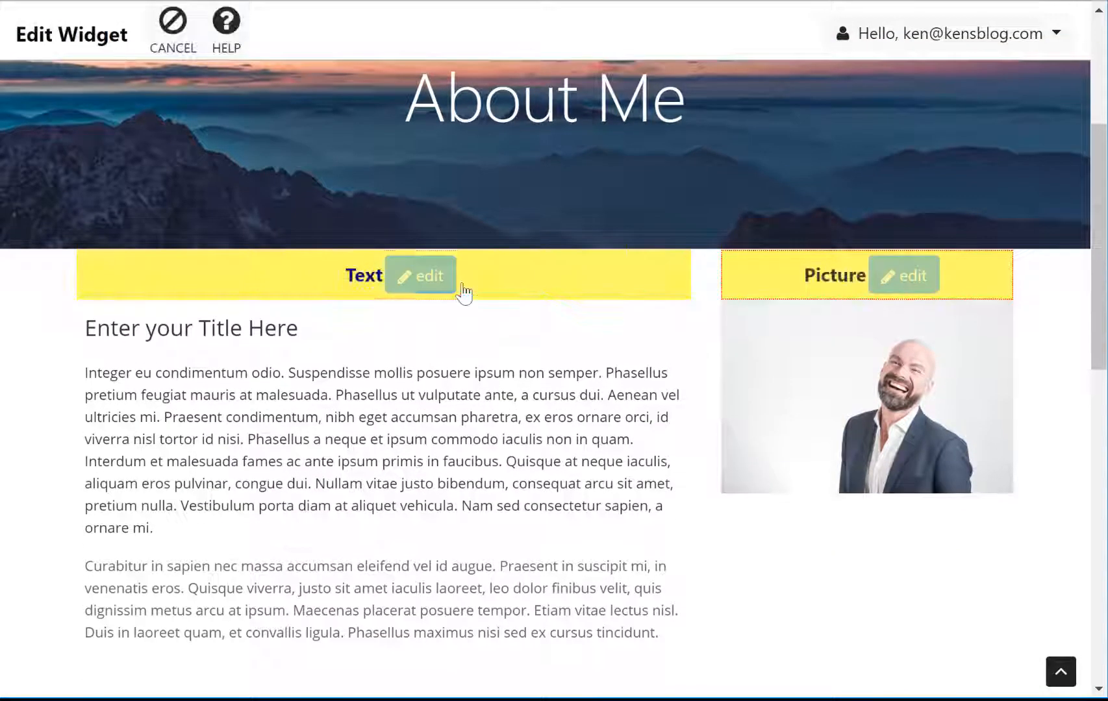
{"action": "left_click", "coordinate": [434, 278]}
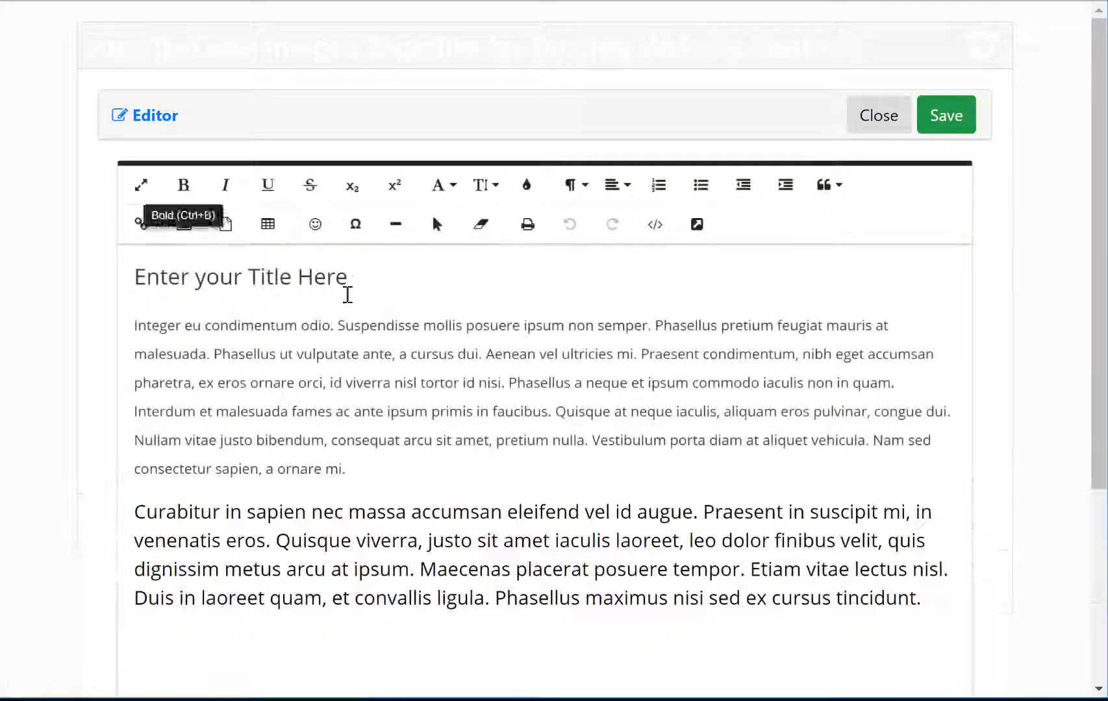
Step: Retitle the text 'Welcome to my consulting' and delete the placeholder paragraphs
{"action": "triple_click", "coordinate": [345, 277]}
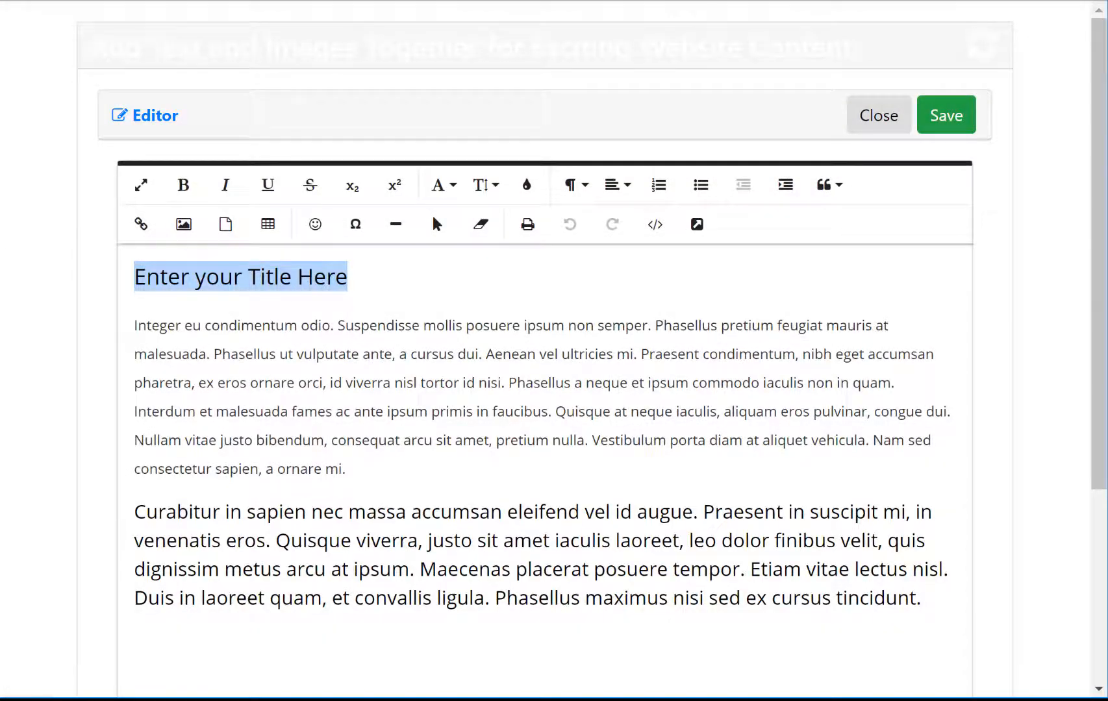
{"action": "type", "text": "Welcome to m"}
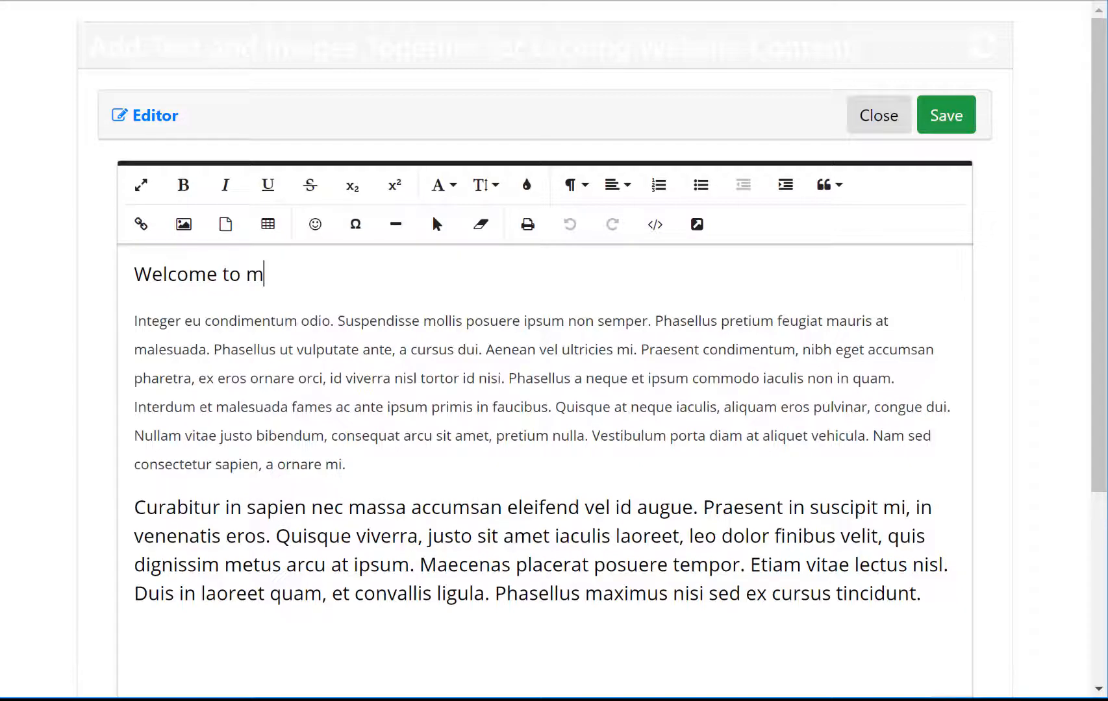
{"action": "type", "text": "y consulting"}
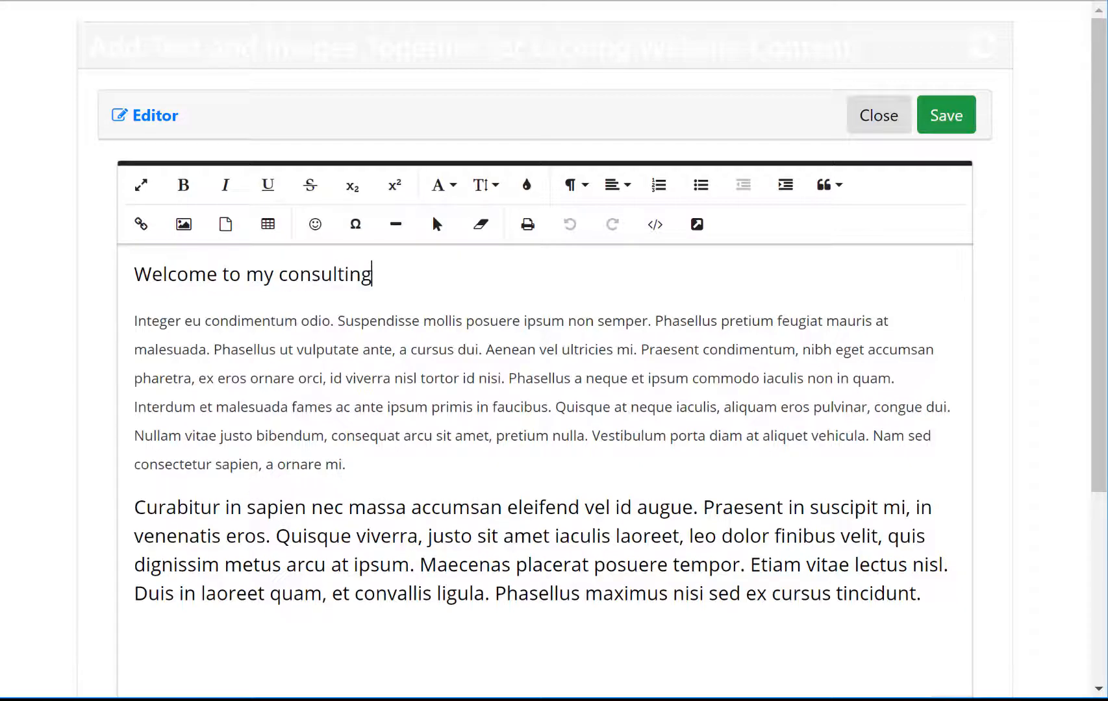
{"action": "left_click_drag", "start_coordinate": [930, 583], "coordinate": [85, 313]}
{"action": "key", "text": "Delete"}
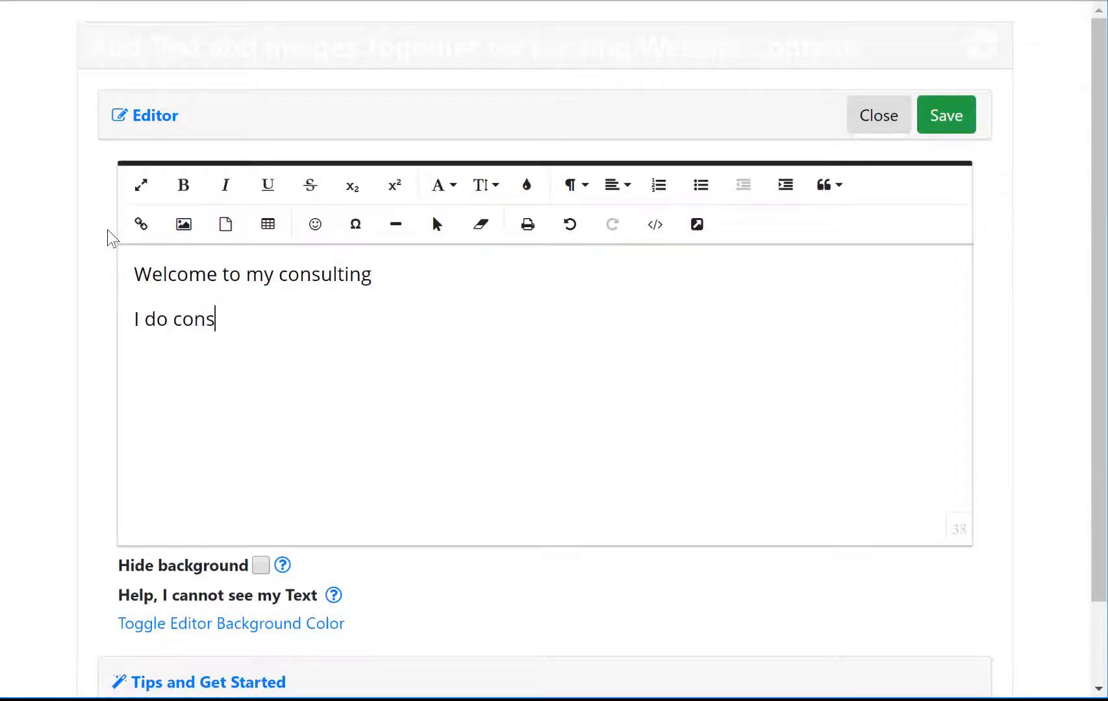
Step: Add the line 'I do consulting and software development via the internet' and save
{"action": "type", "text": "I do consulting and sofft"}
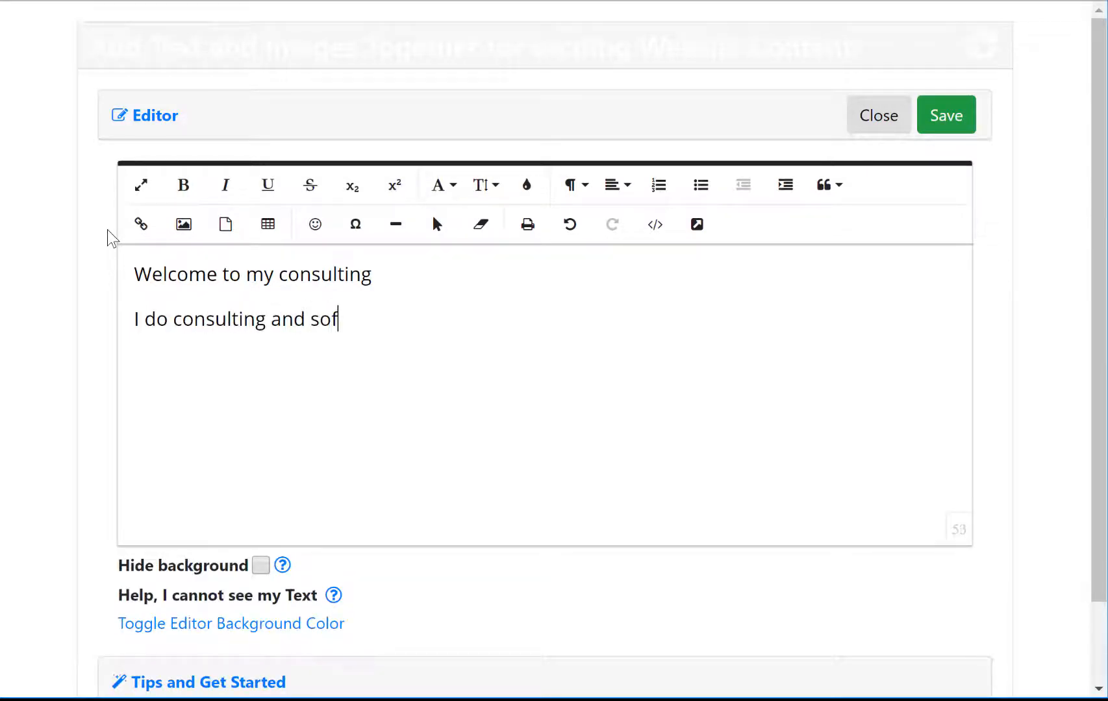
{"action": "key", "text": "BackSpace"}
{"action": "key", "text": "BackSpace"}
{"action": "type", "text": "tware de"}
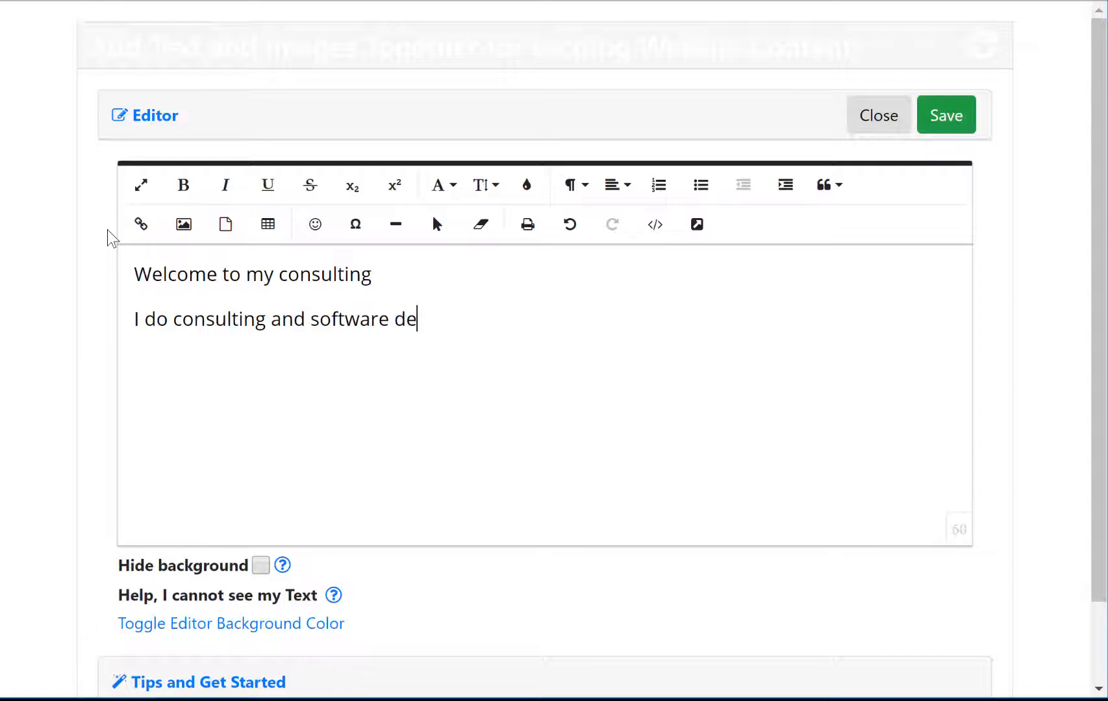
{"action": "type", "text": "velopment "}
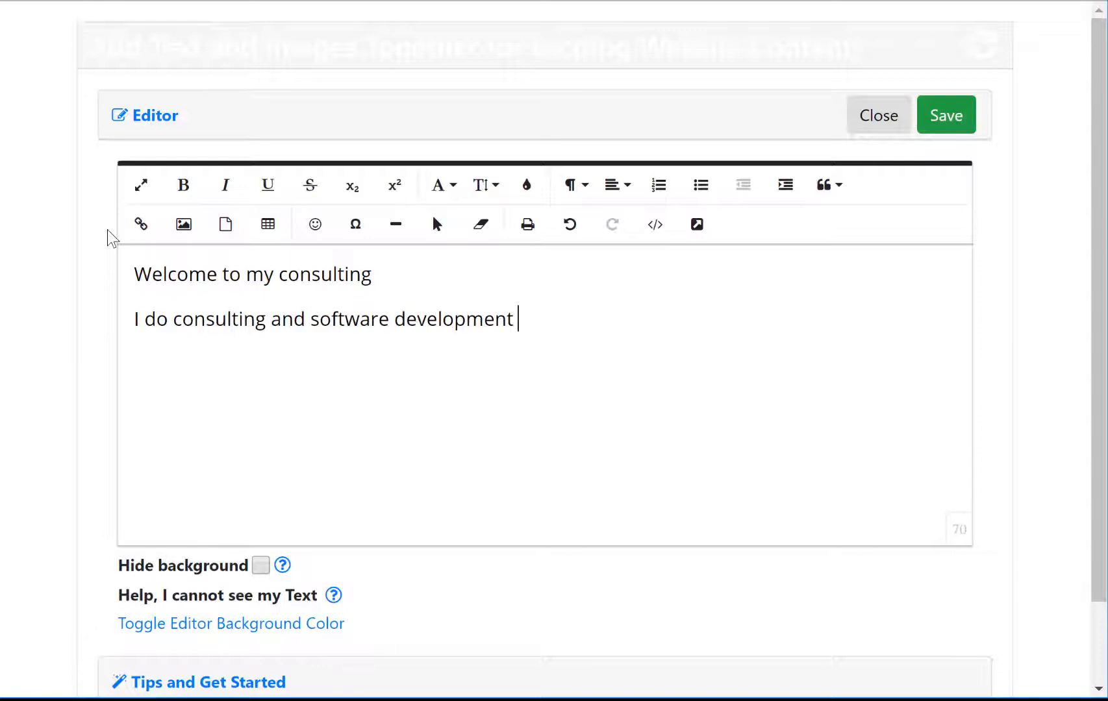
{"action": "type", "text": "via the "}
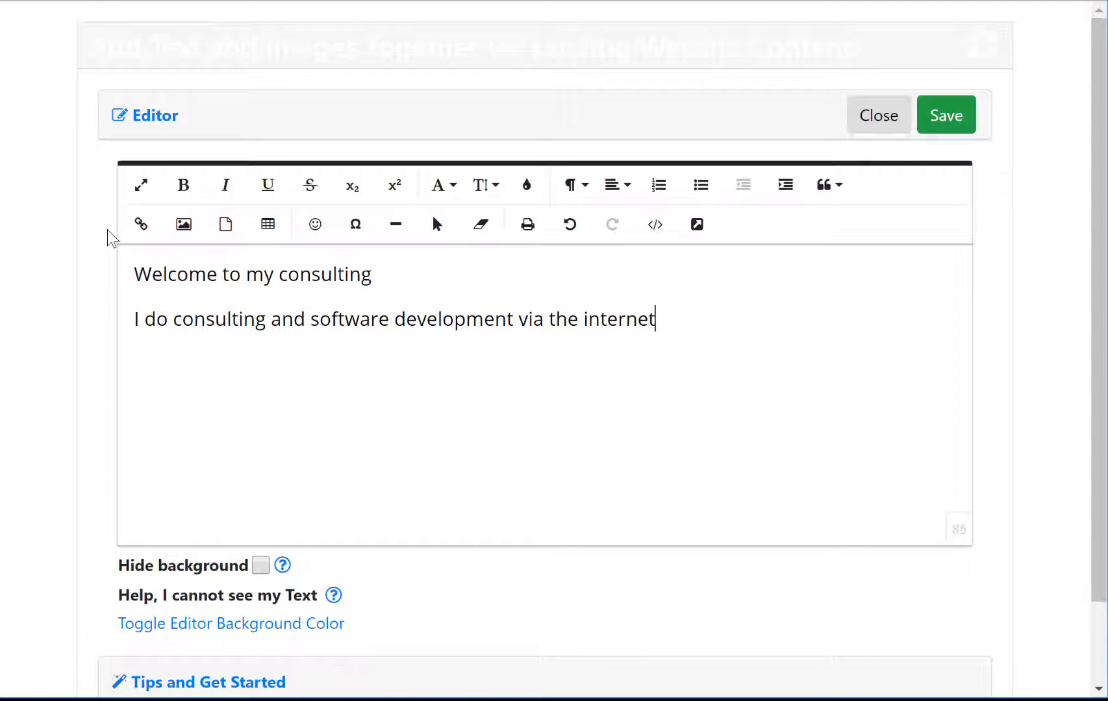
{"action": "type", "text": "internet"}
{"action": "left_click", "coordinate": [956, 111]}
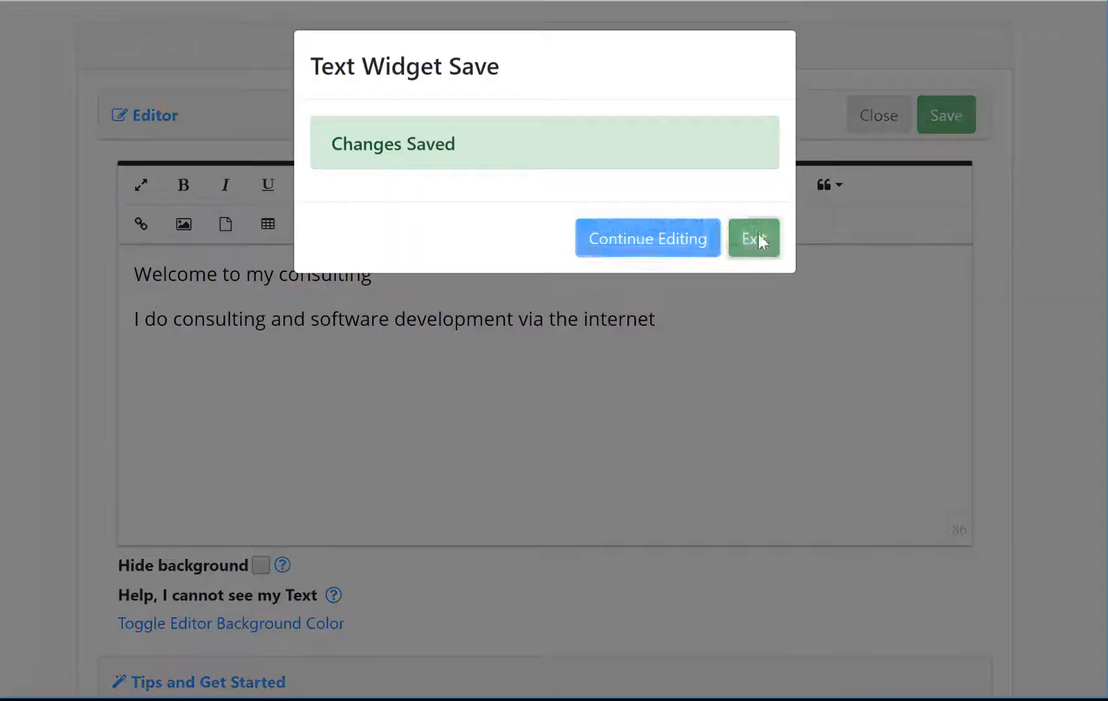
{"action": "left_click", "coordinate": [754, 239]}
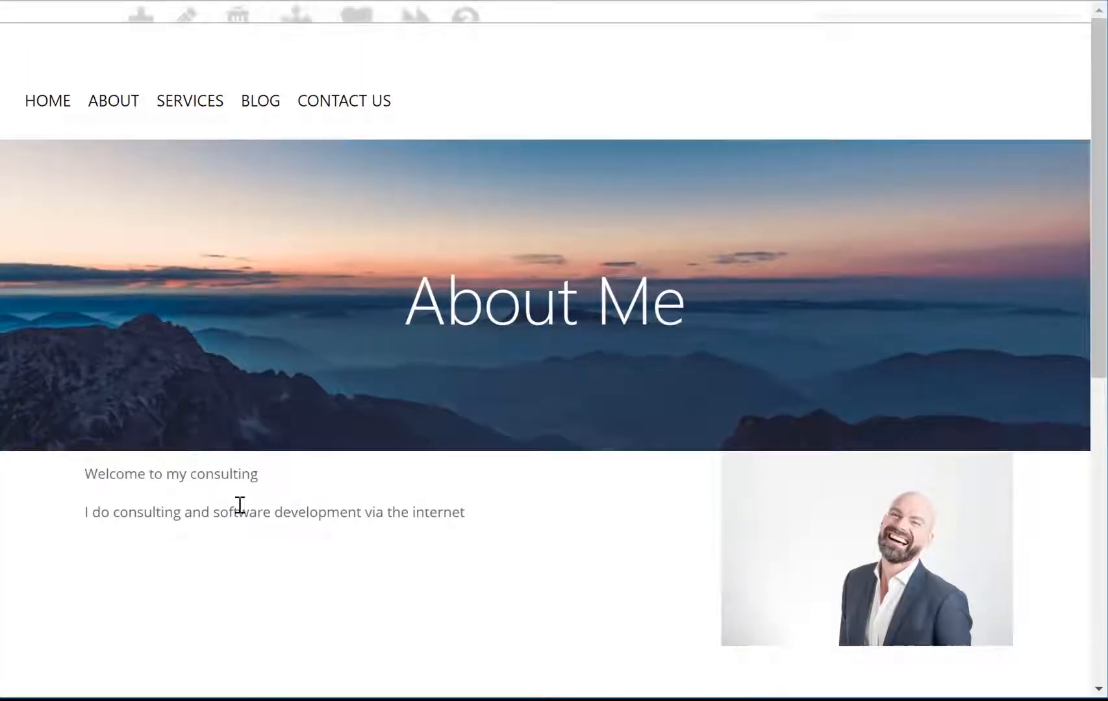
{"action": "scroll", "coordinate": [601, 542], "scroll_direction": "down", "scroll_amount": 2}
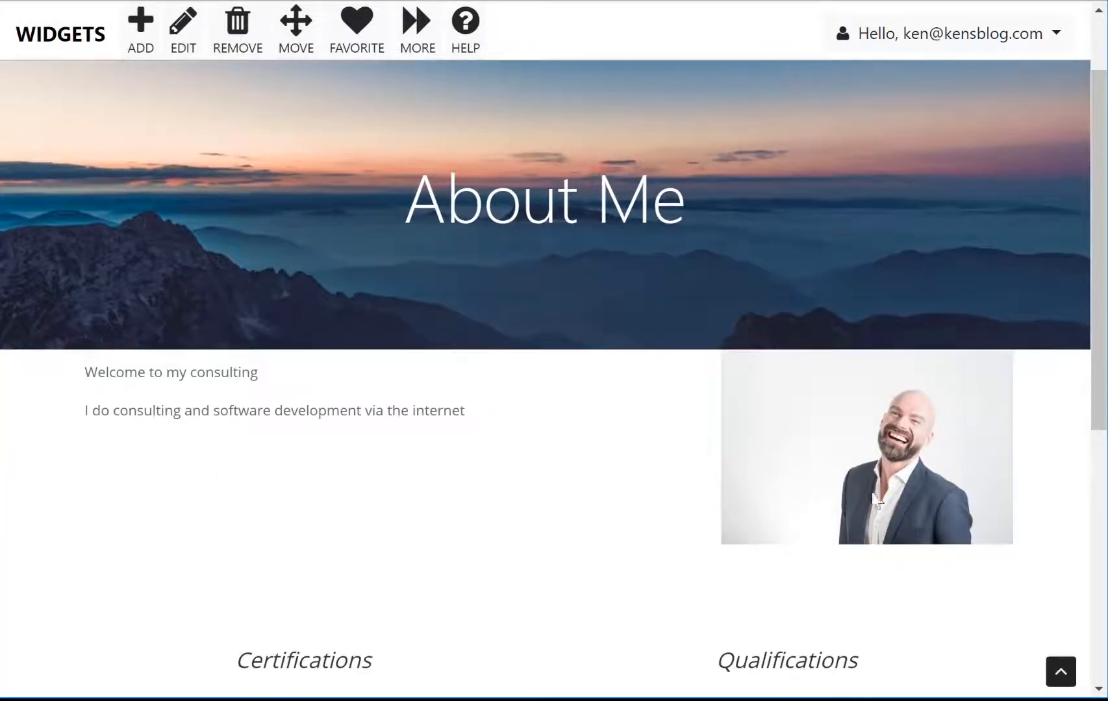
{"action": "scroll", "coordinate": [871, 480], "scroll_direction": "down", "scroll_amount": 2}
{"action": "scroll", "coordinate": [870, 325], "scroll_direction": "down", "scroll_amount": 2}
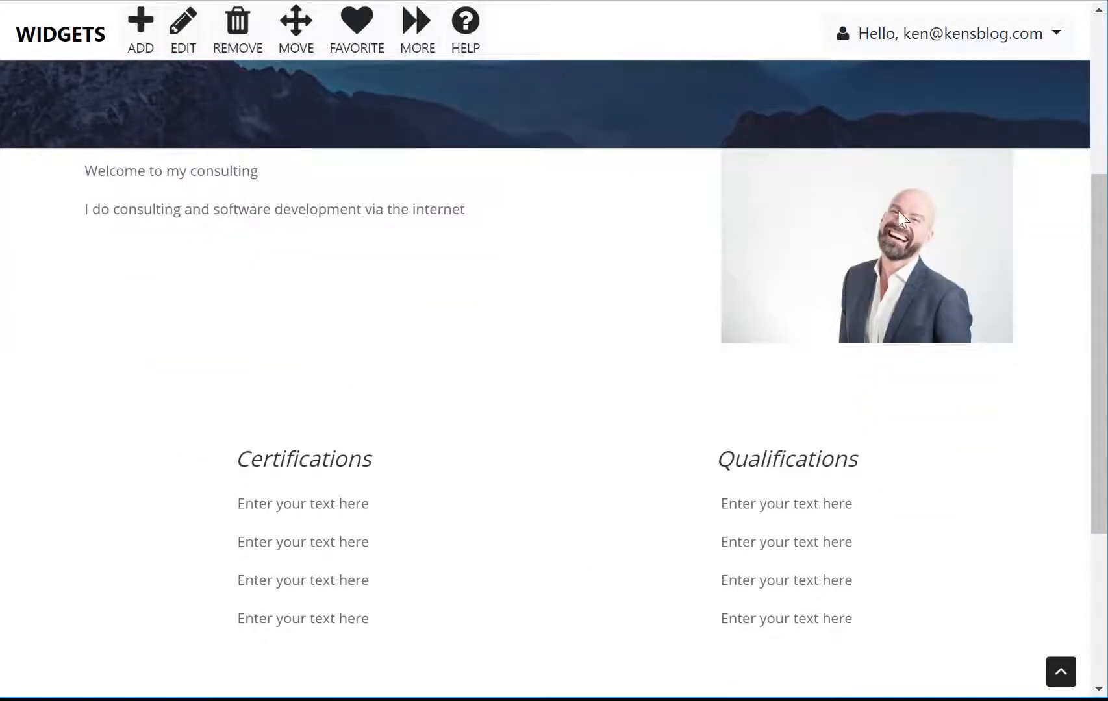
{"action": "scroll", "coordinate": [798, 271], "scroll_direction": "down", "scroll_amount": 4}
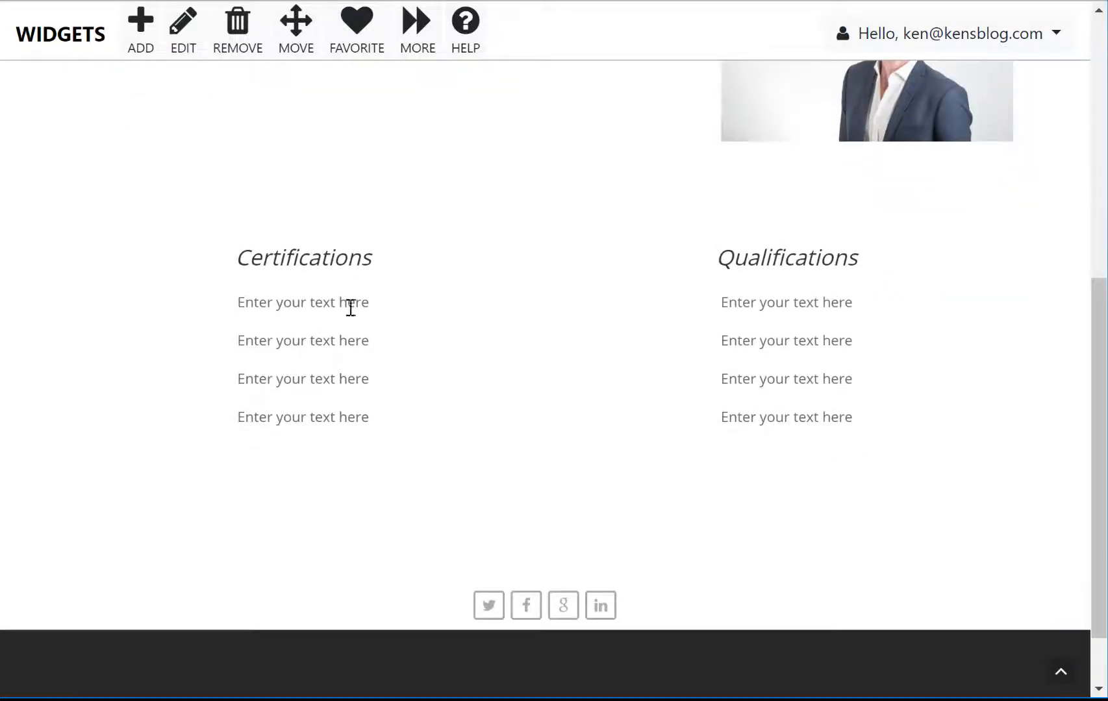
{"action": "left_click", "coordinate": [185, 29]}
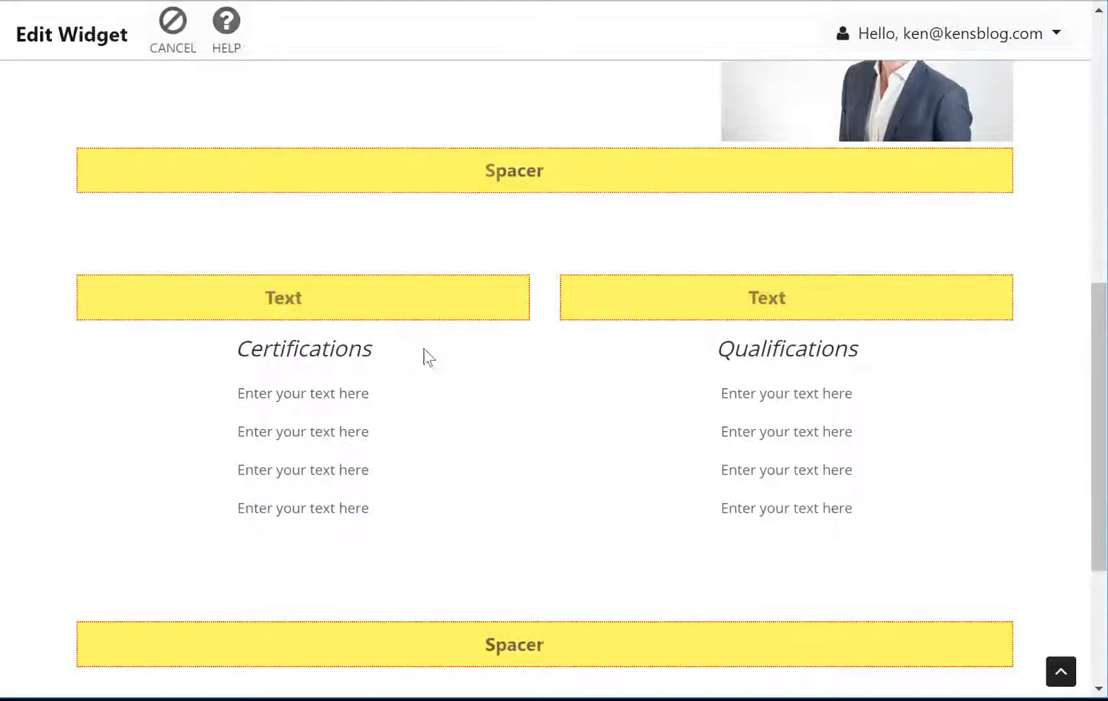
{"action": "scroll", "coordinate": [546, 500], "scroll_direction": "down", "scroll_amount": 4}
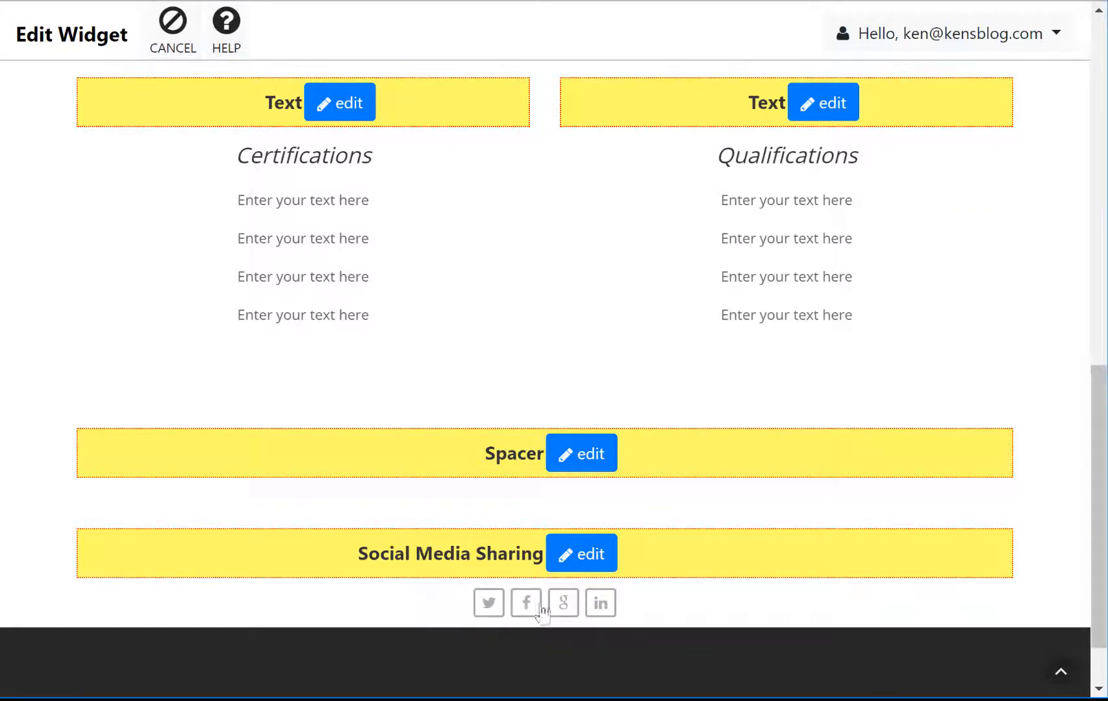
{"action": "scroll", "coordinate": [400, 370], "scroll_direction": "up", "scroll_amount": 5}
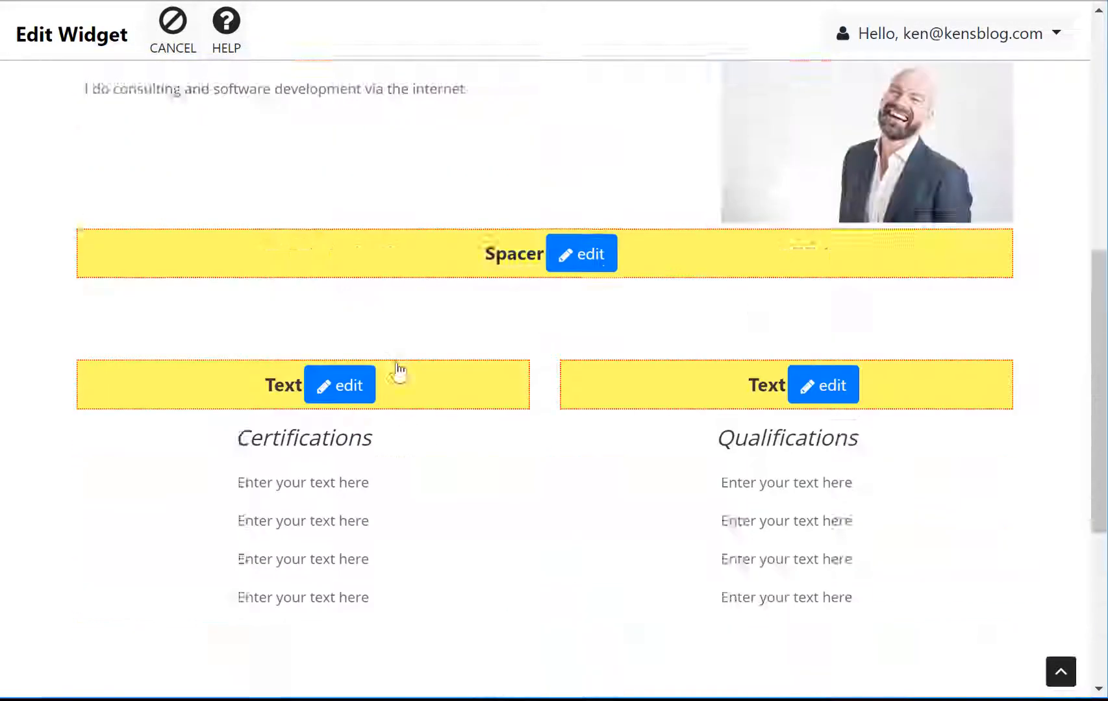
{"action": "scroll", "coordinate": [400, 370], "scroll_direction": "up", "scroll_amount": 10}
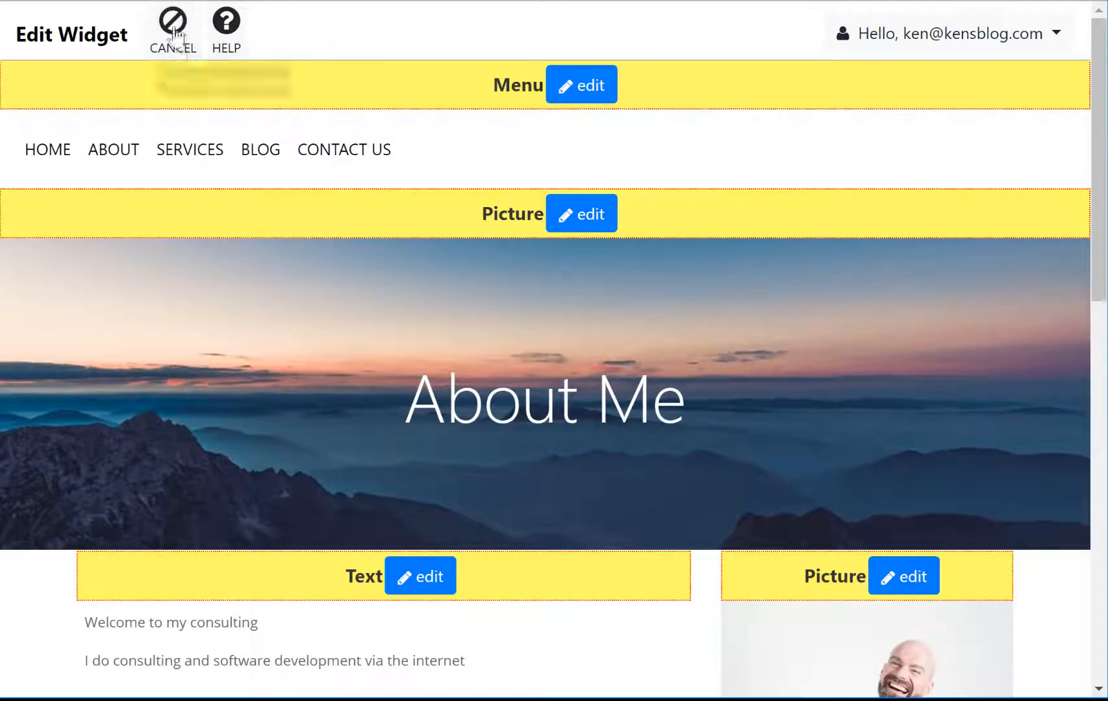
{"action": "left_click", "coordinate": [174, 36]}
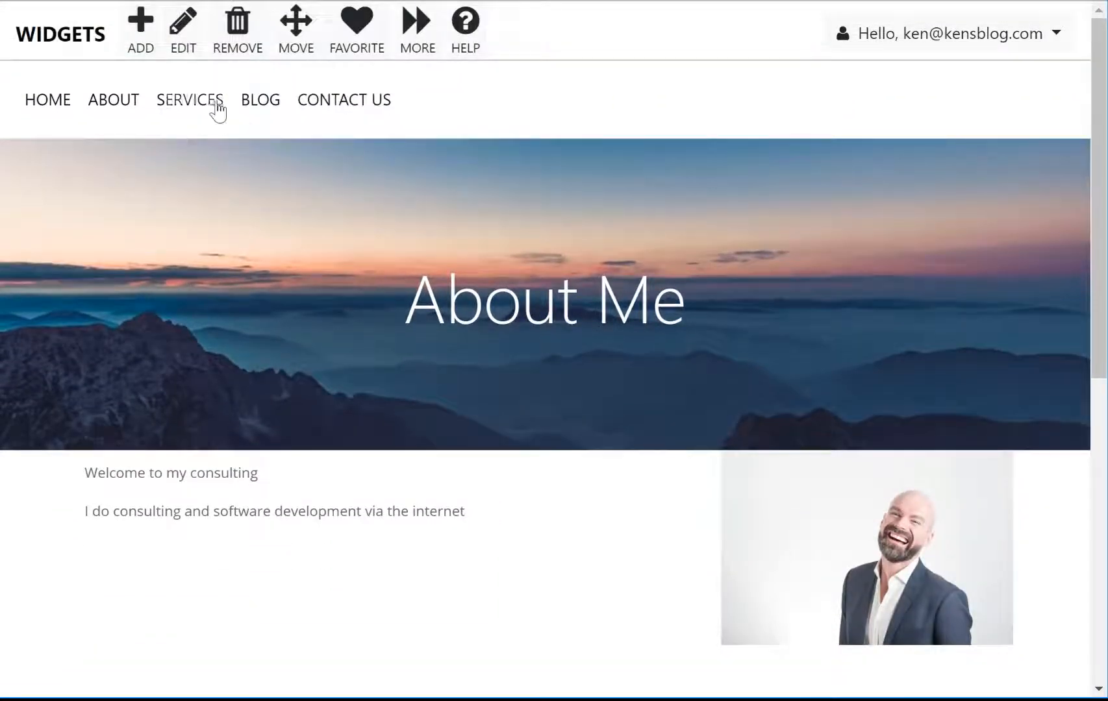
Step: Look over the Blog page, then go to the Contact Us booking page
{"action": "left_click", "coordinate": [263, 114]}
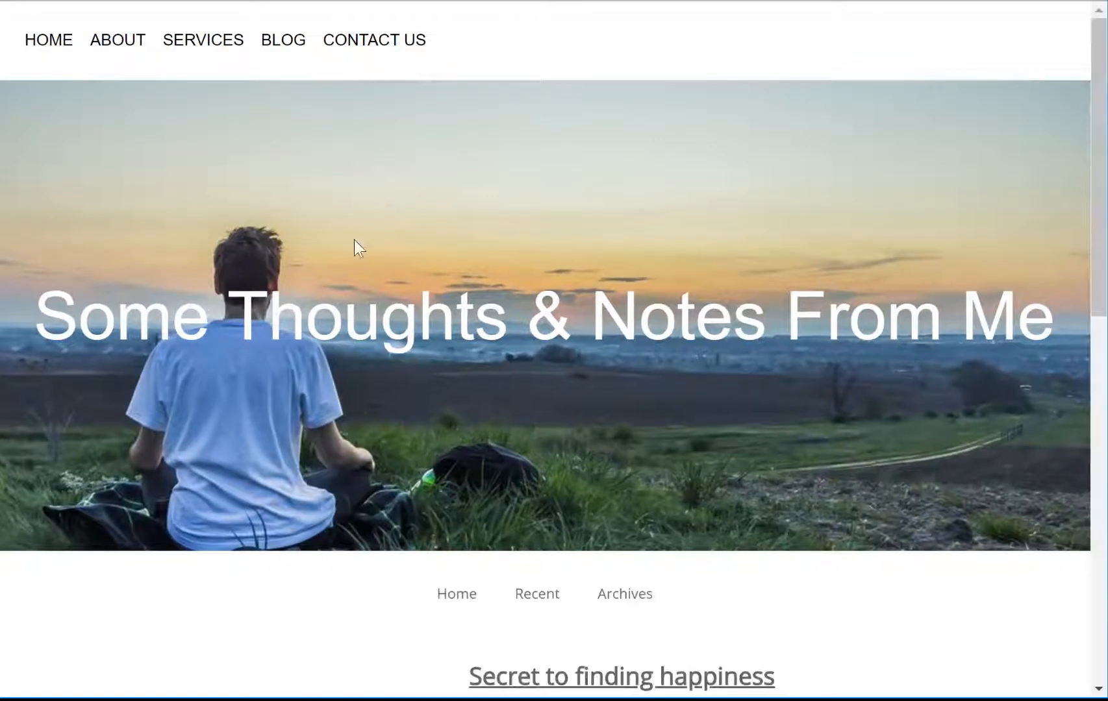
{"action": "scroll", "coordinate": [634, 260], "scroll_direction": "down", "scroll_amount": 8}
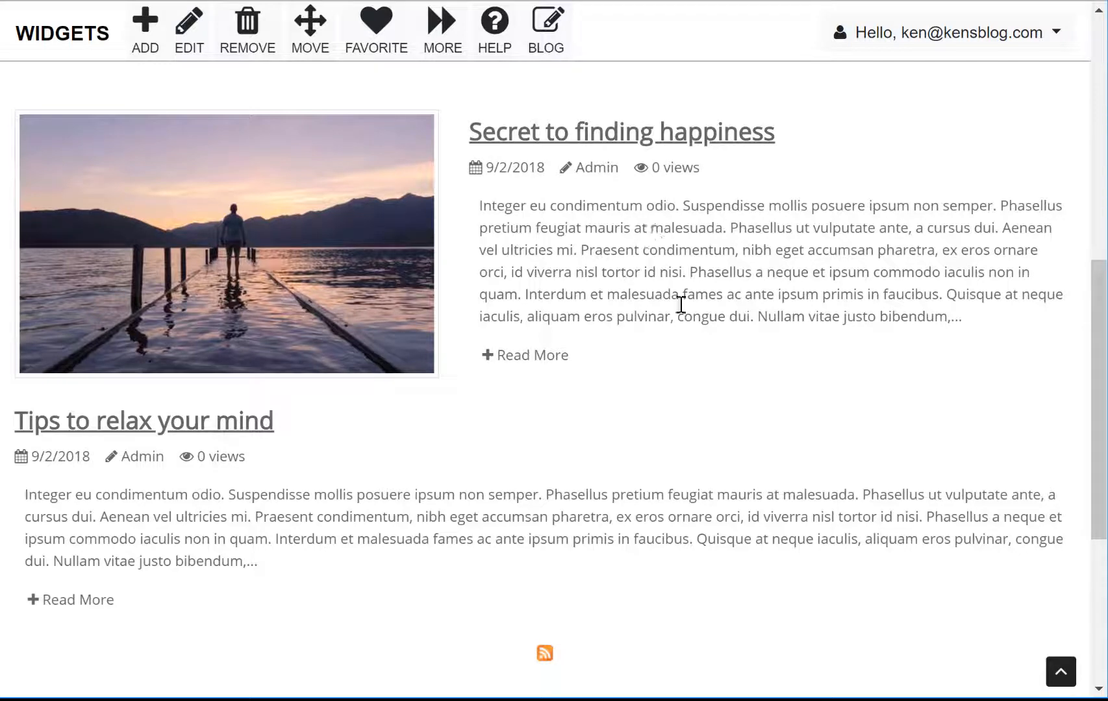
{"action": "scroll", "coordinate": [606, 336], "scroll_direction": "up", "scroll_amount": 5}
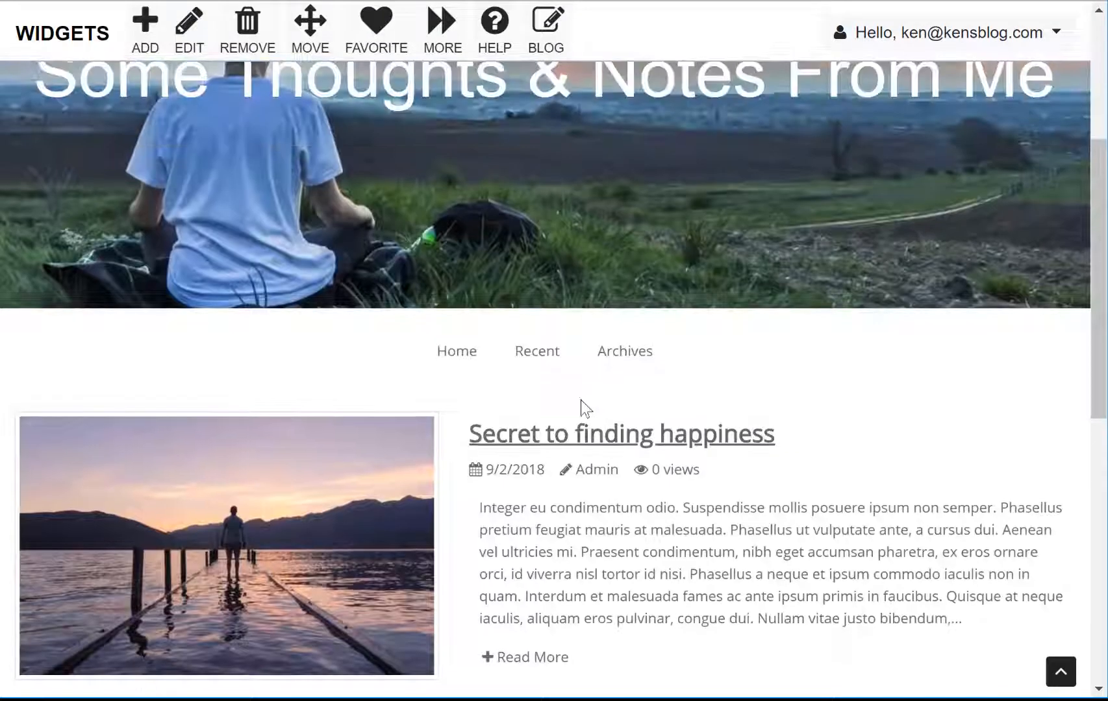
{"action": "scroll", "coordinate": [556, 398], "scroll_direction": "up", "scroll_amount": 5}
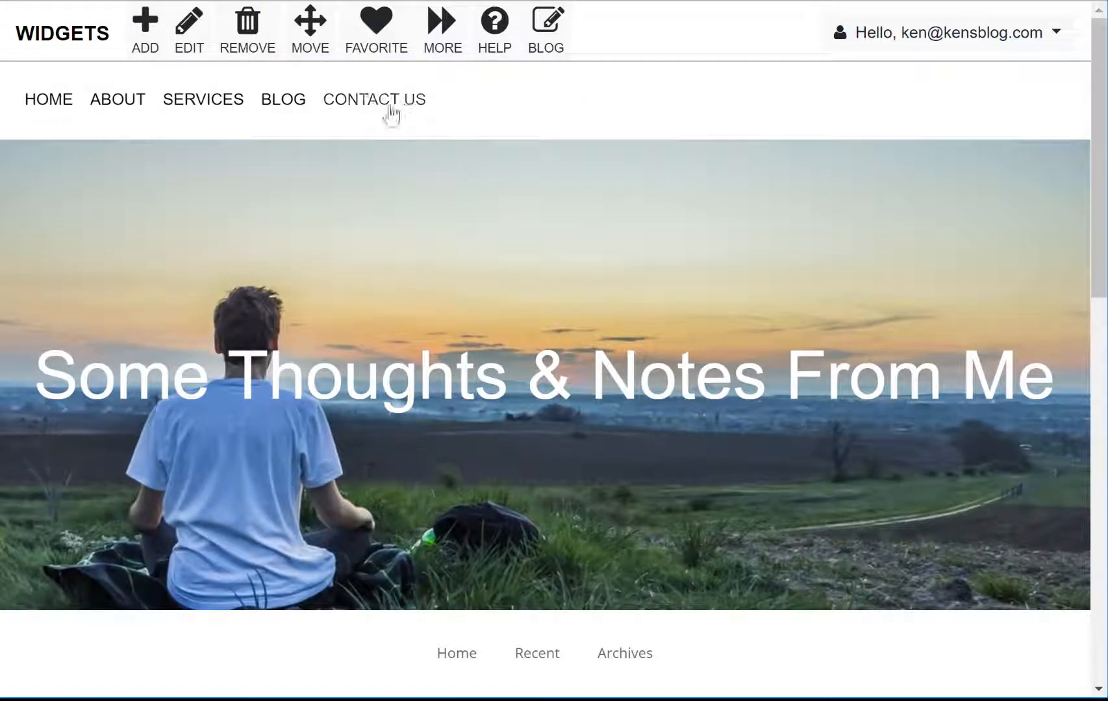
{"action": "left_click", "coordinate": [390, 115]}
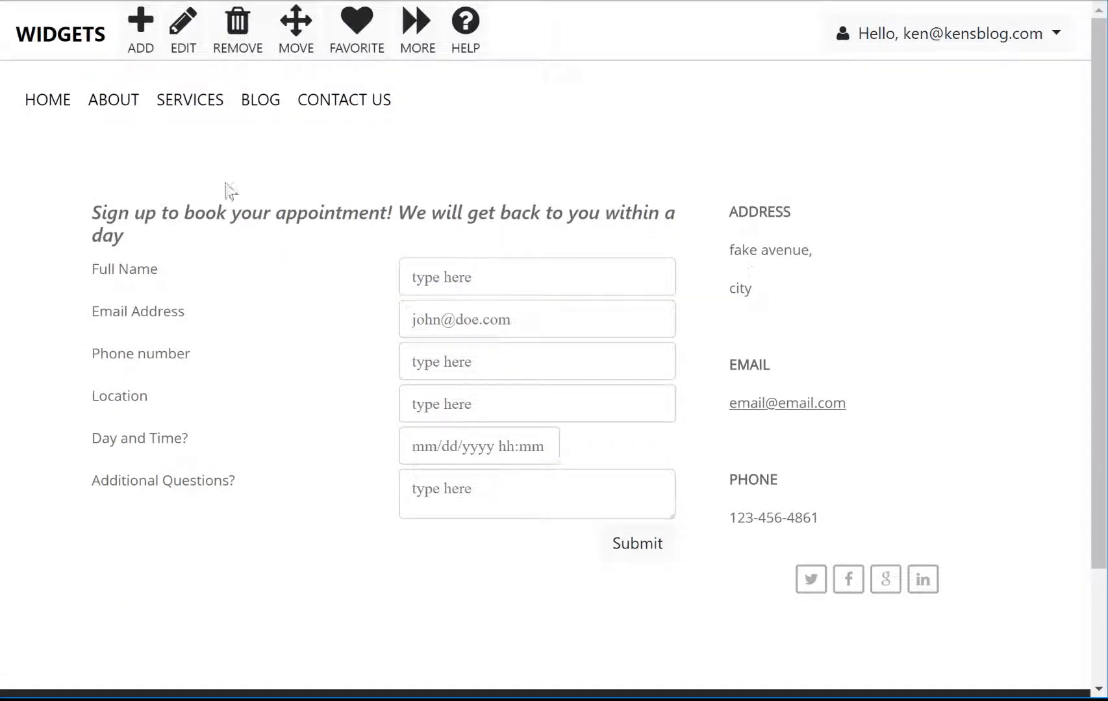
Step: Replace 'fake avenue' and 'city' in the contact address with 555 Main St, Seattle, and save
{"action": "left_click", "coordinate": [181, 40]}
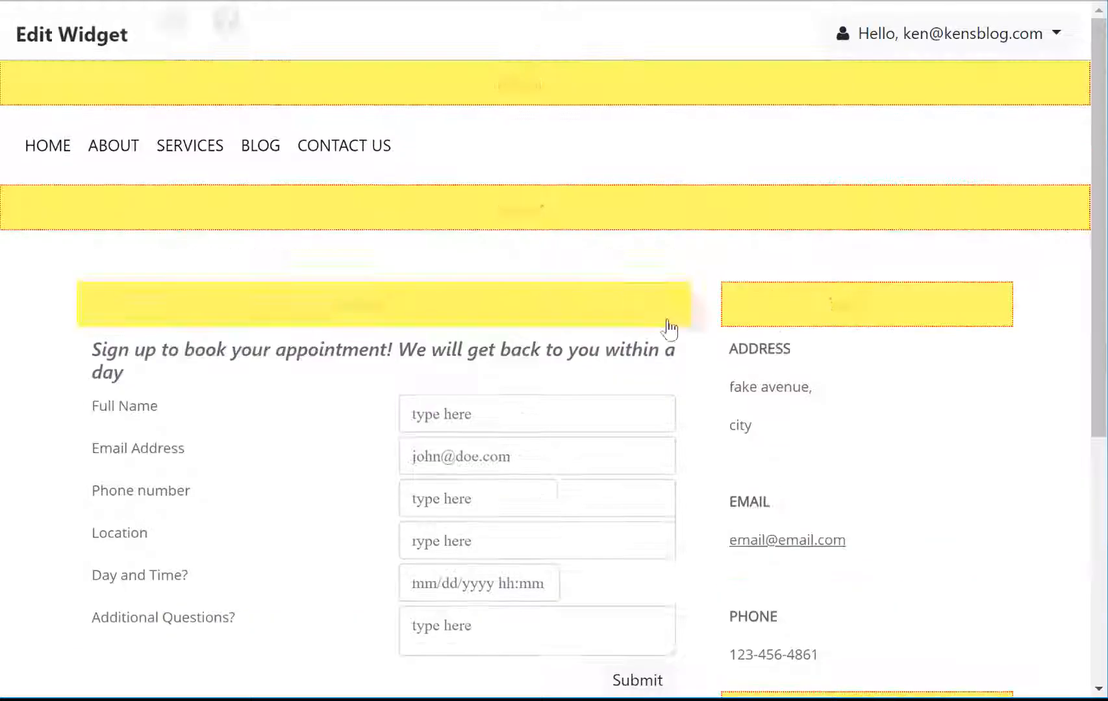
{"action": "left_click", "coordinate": [912, 325]}
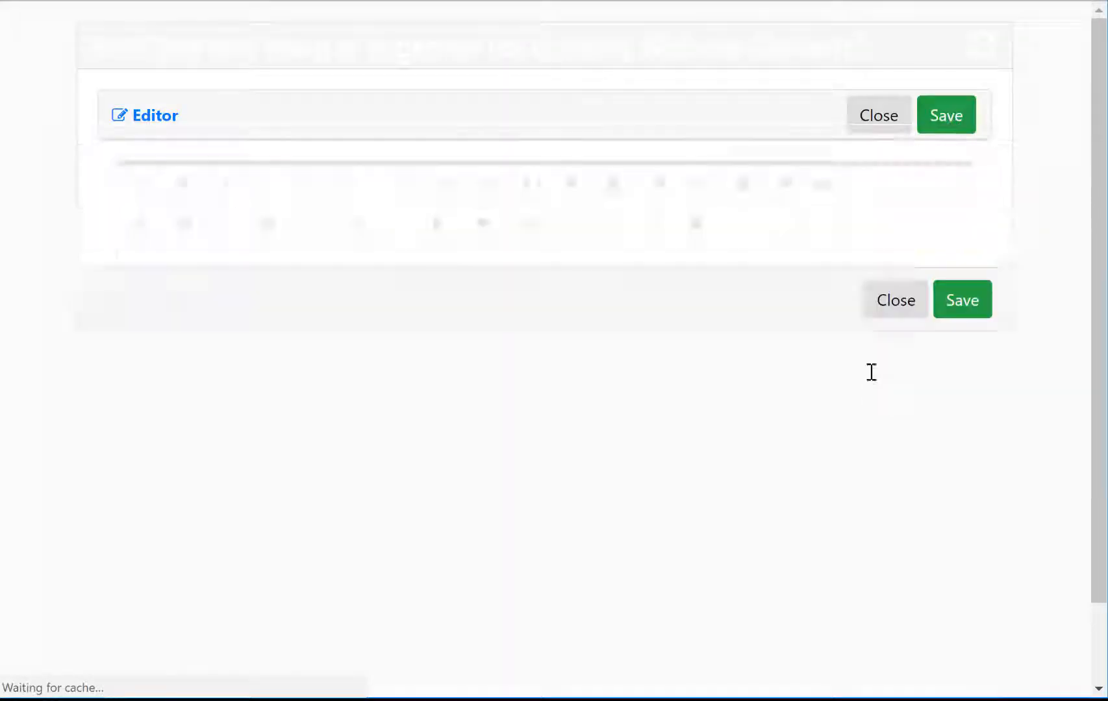
{"action": "left_click_drag", "start_coordinate": [134, 319], "coordinate": [237, 324]}
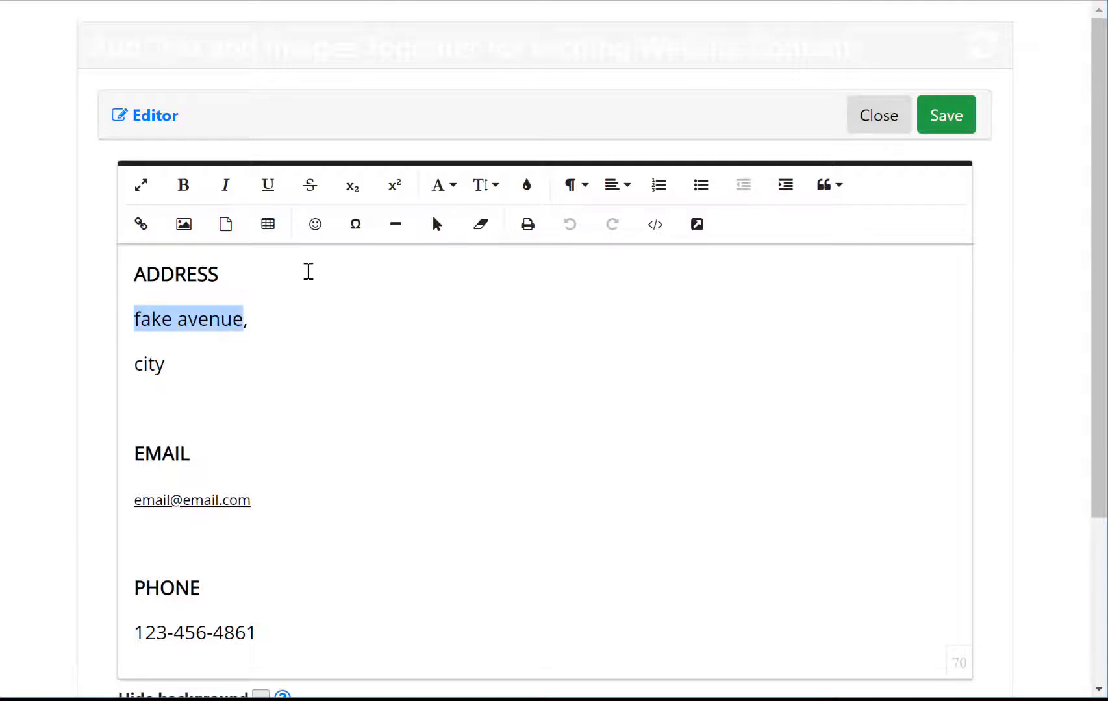
{"action": "type", "text": "555 Main St,"}
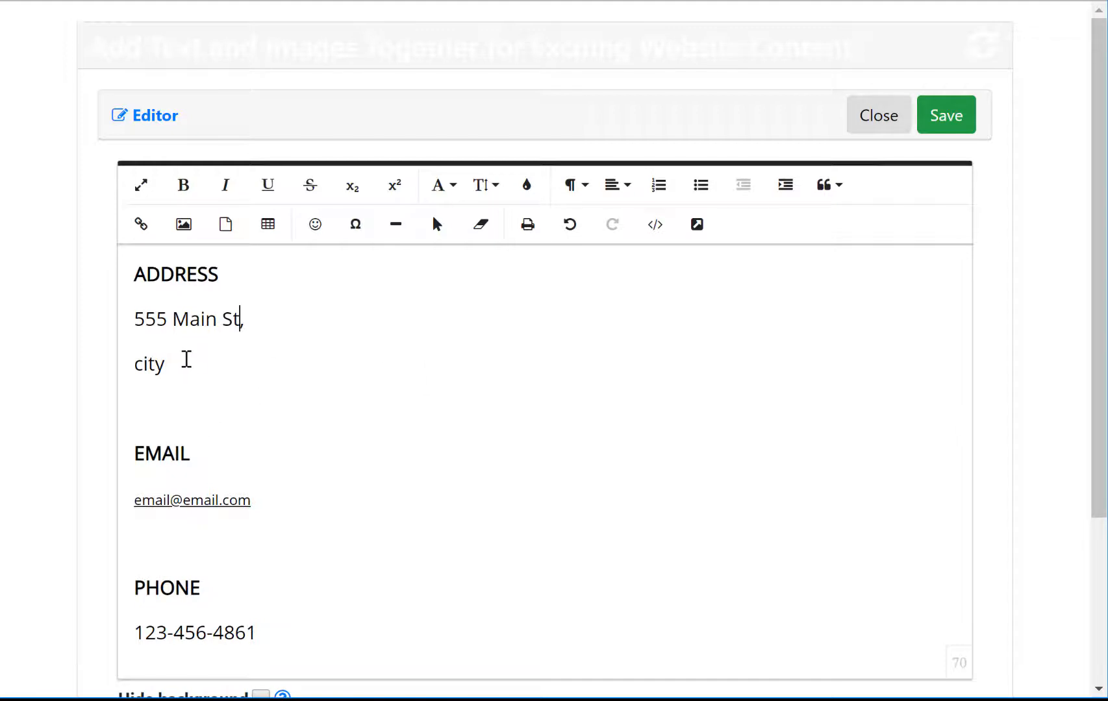
{"action": "left_click_drag", "start_coordinate": [186, 359], "coordinate": [90, 365]}
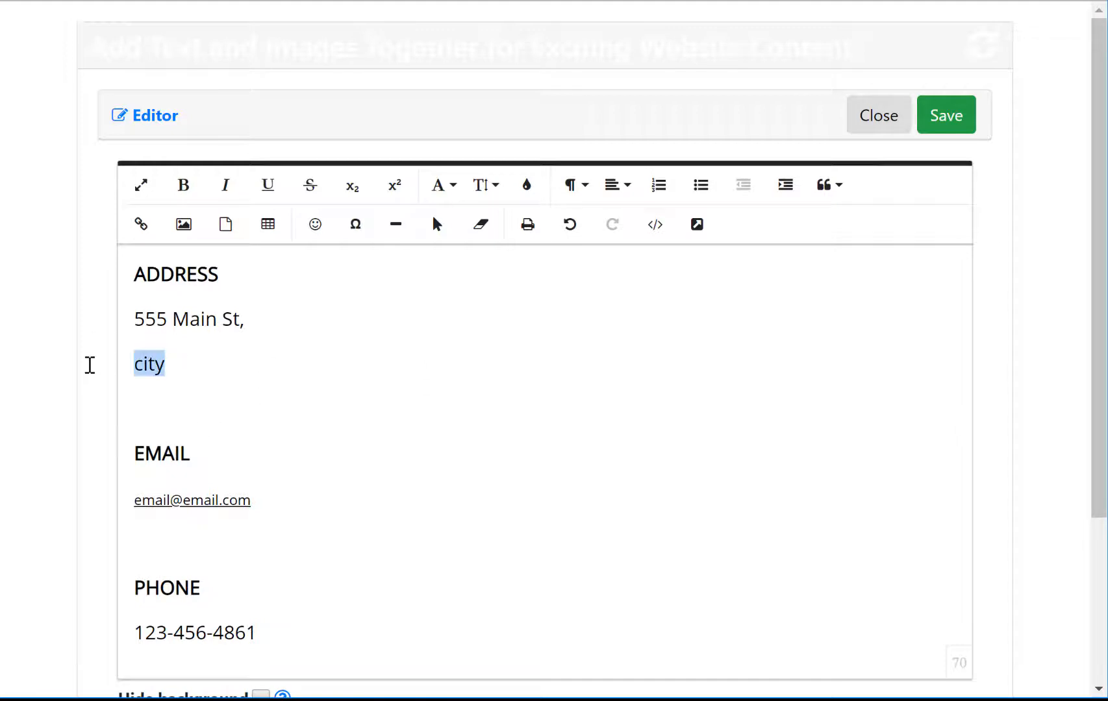
{"action": "type", "text": "Seattle"}
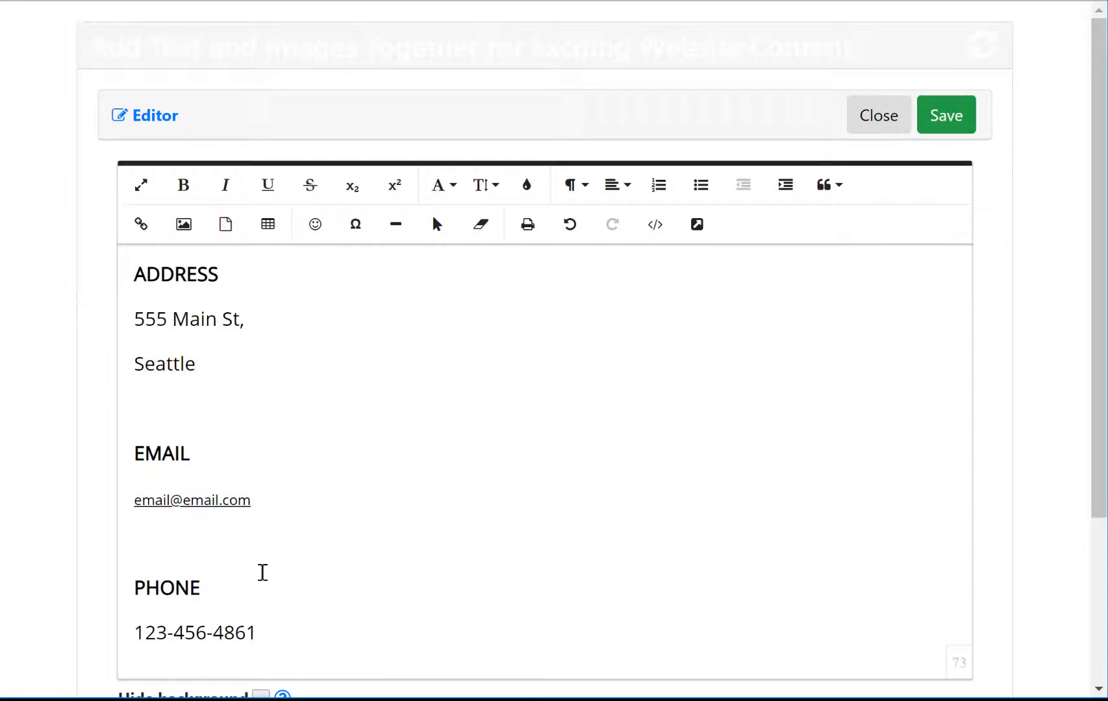
{"action": "scroll", "coordinate": [388, 426], "scroll_direction": "down", "scroll_amount": 3}
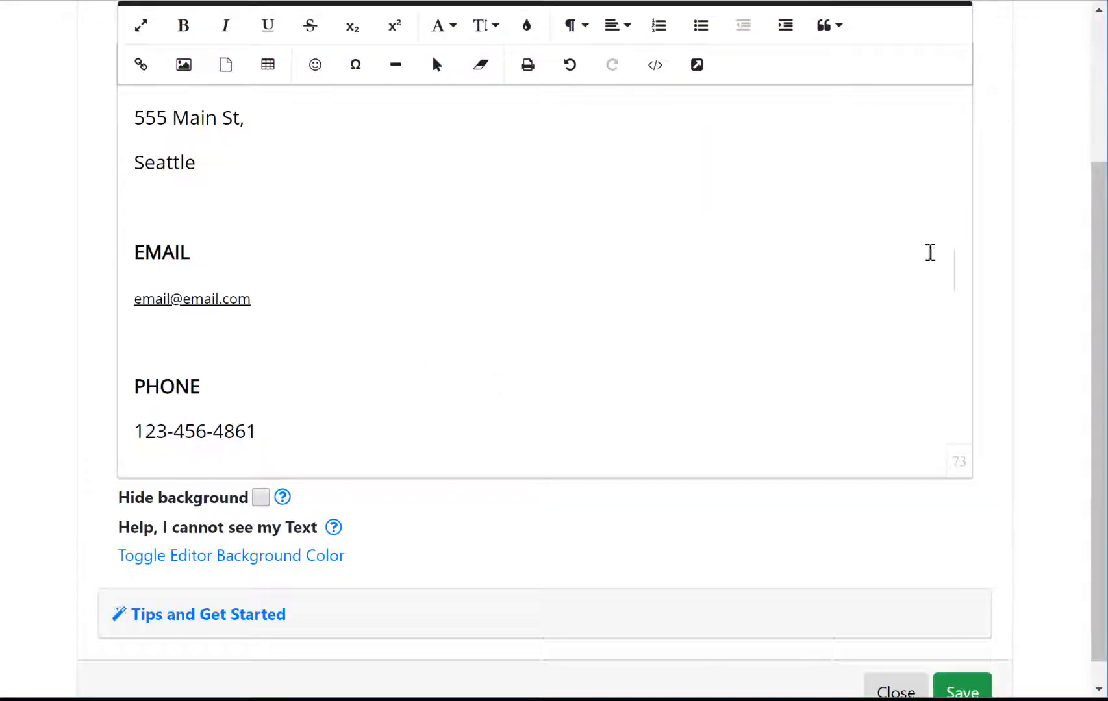
{"action": "scroll", "coordinate": [930, 252], "scroll_direction": "up", "scroll_amount": 3}
{"action": "left_click", "coordinate": [966, 124]}
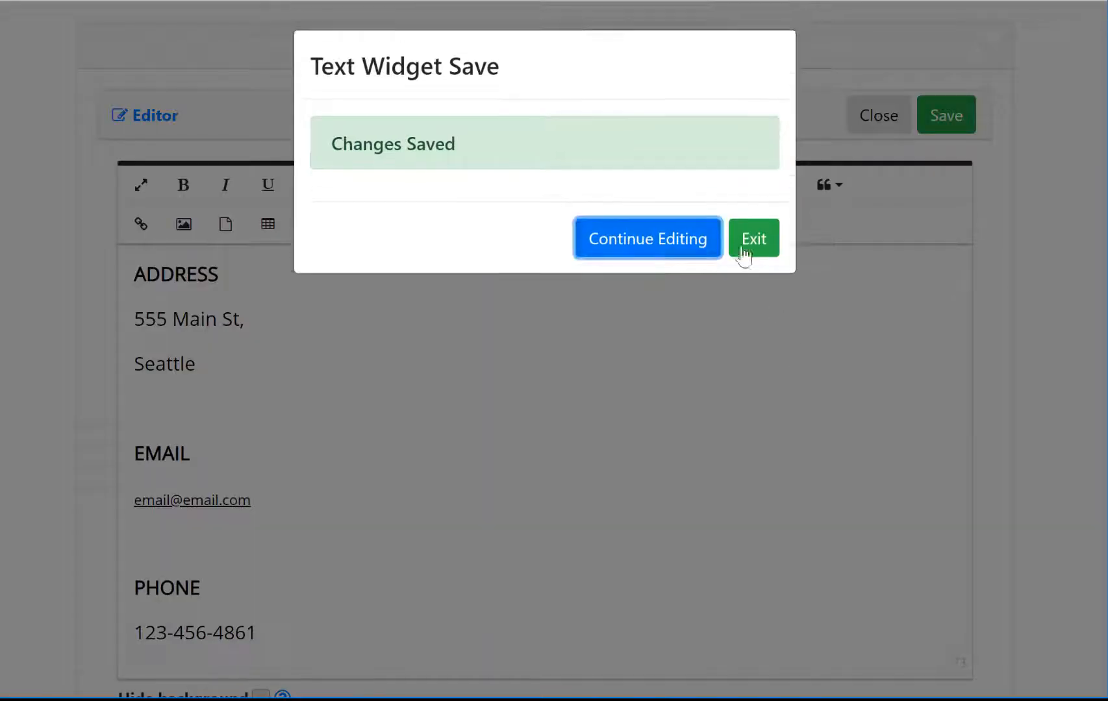
{"action": "left_click", "coordinate": [744, 255]}
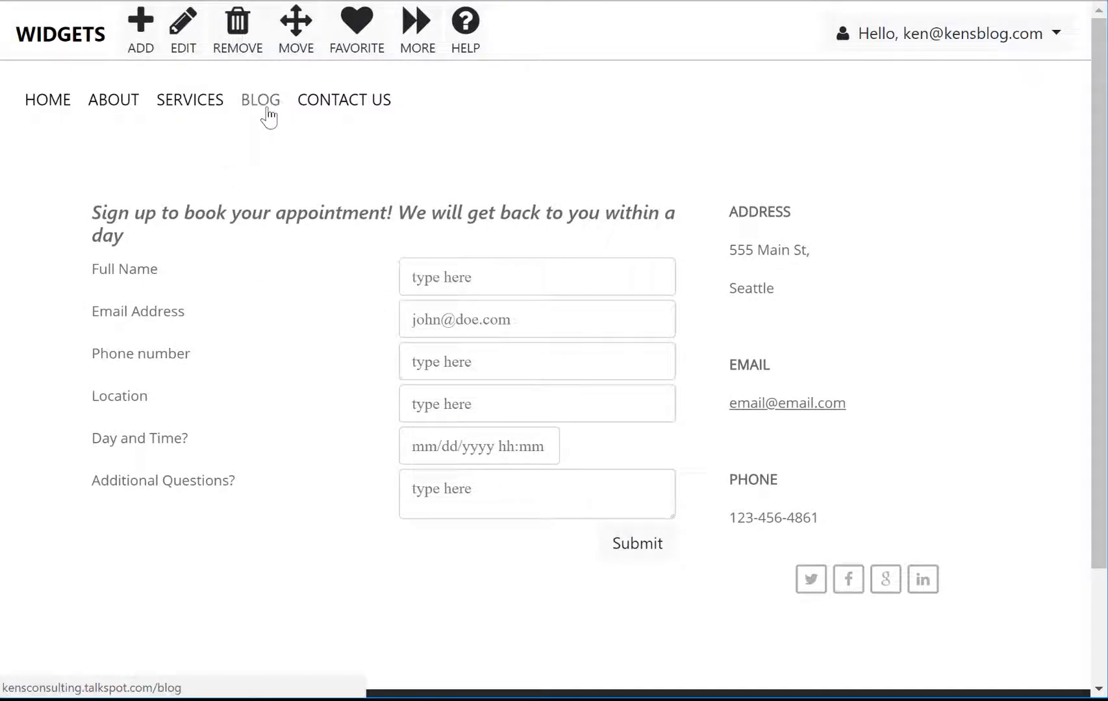
Step: Browse the WELCOME! home page, then bring up the MORE site options
{"action": "left_click", "coordinate": [47, 96]}
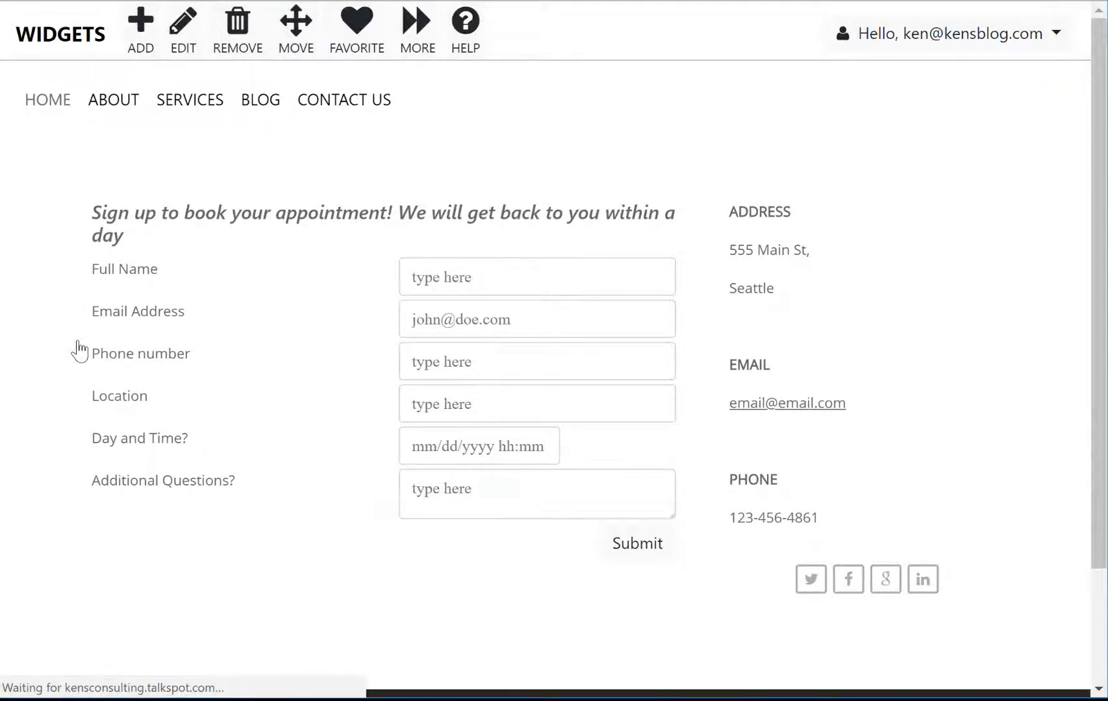
{"action": "scroll", "coordinate": [462, 322], "scroll_direction": "down", "scroll_amount": 5}
{"action": "scroll", "coordinate": [527, 386], "scroll_direction": "down", "scroll_amount": 3}
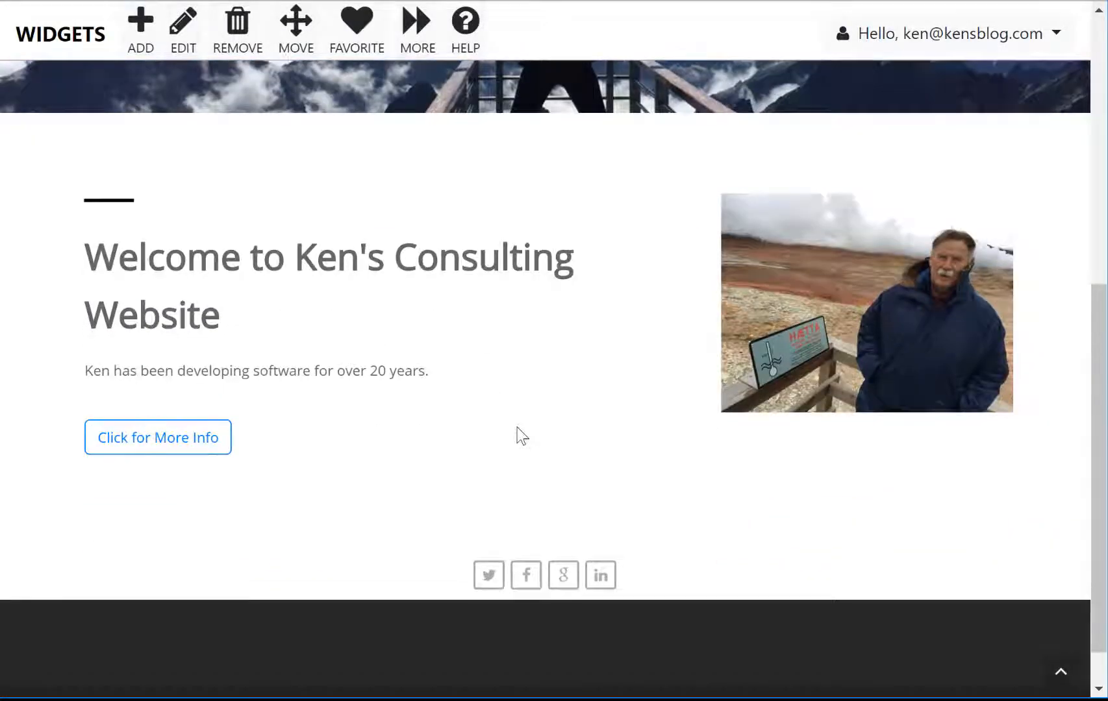
{"action": "scroll", "coordinate": [518, 432], "scroll_direction": "up", "scroll_amount": 7}
{"action": "scroll", "coordinate": [454, 254], "scroll_direction": "up", "scroll_amount": 2}
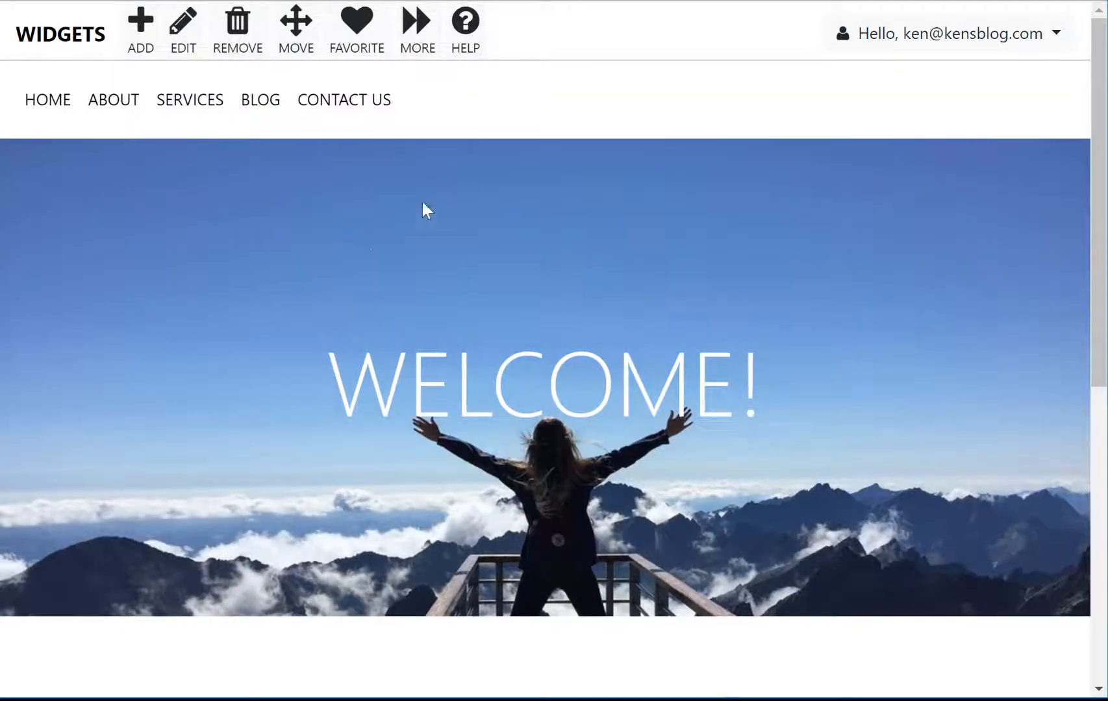
{"action": "left_click", "coordinate": [417, 36]}
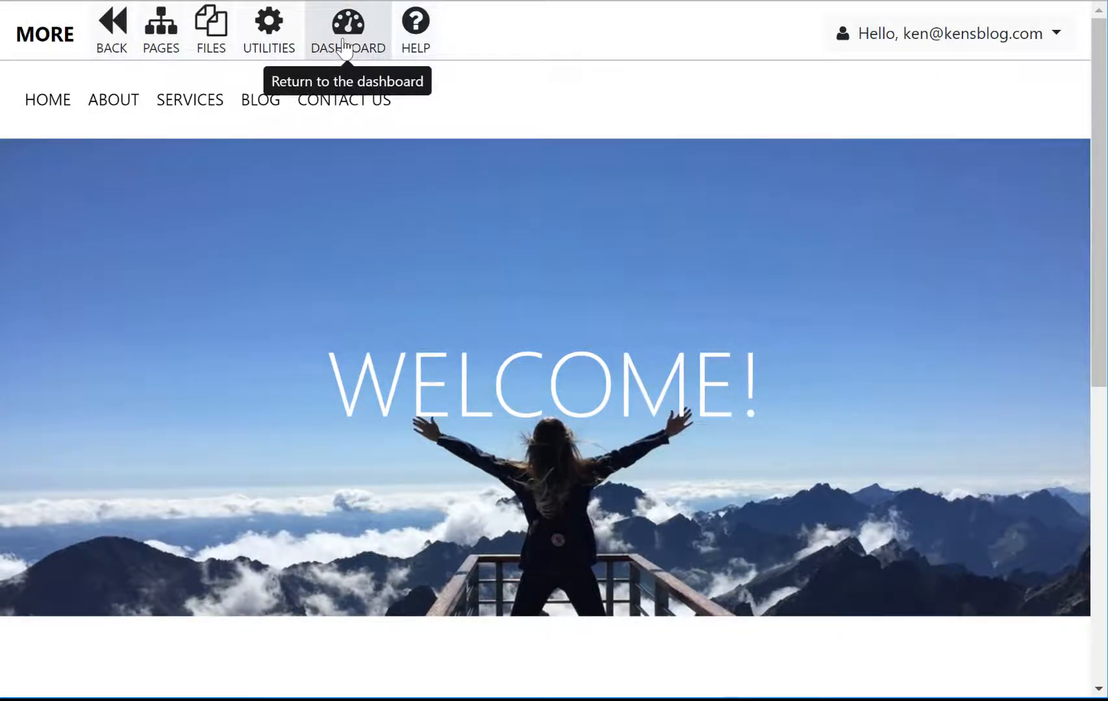
{"action": "left_click", "coordinate": [345, 49]}
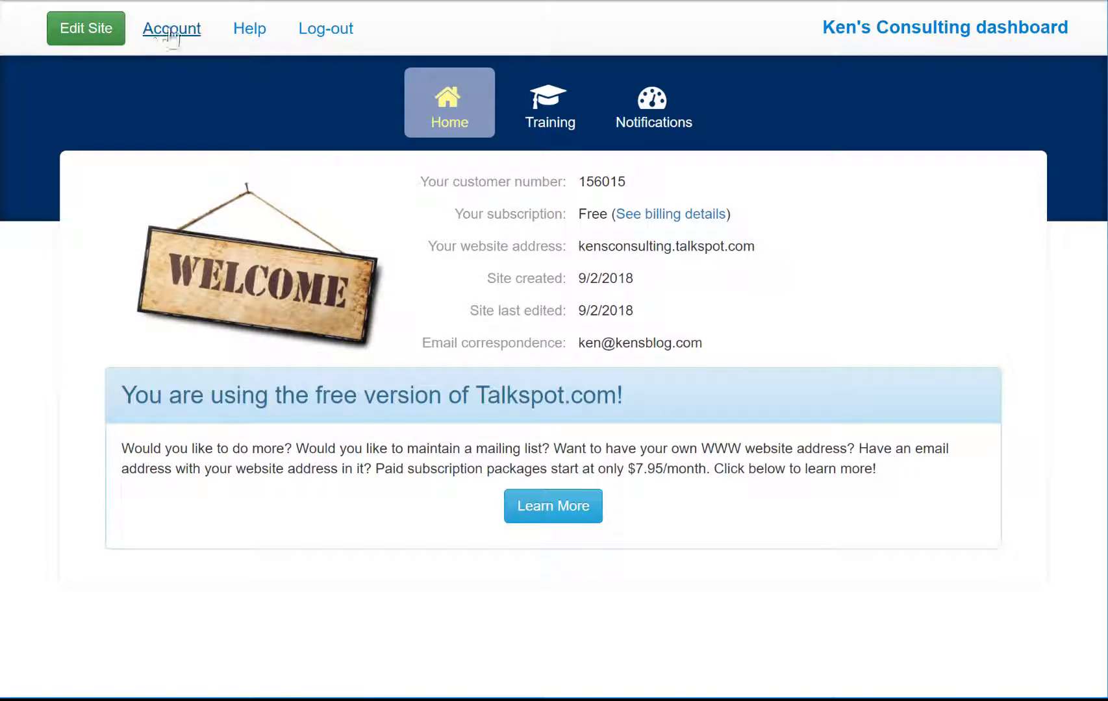
{"action": "left_click", "coordinate": [170, 32]}
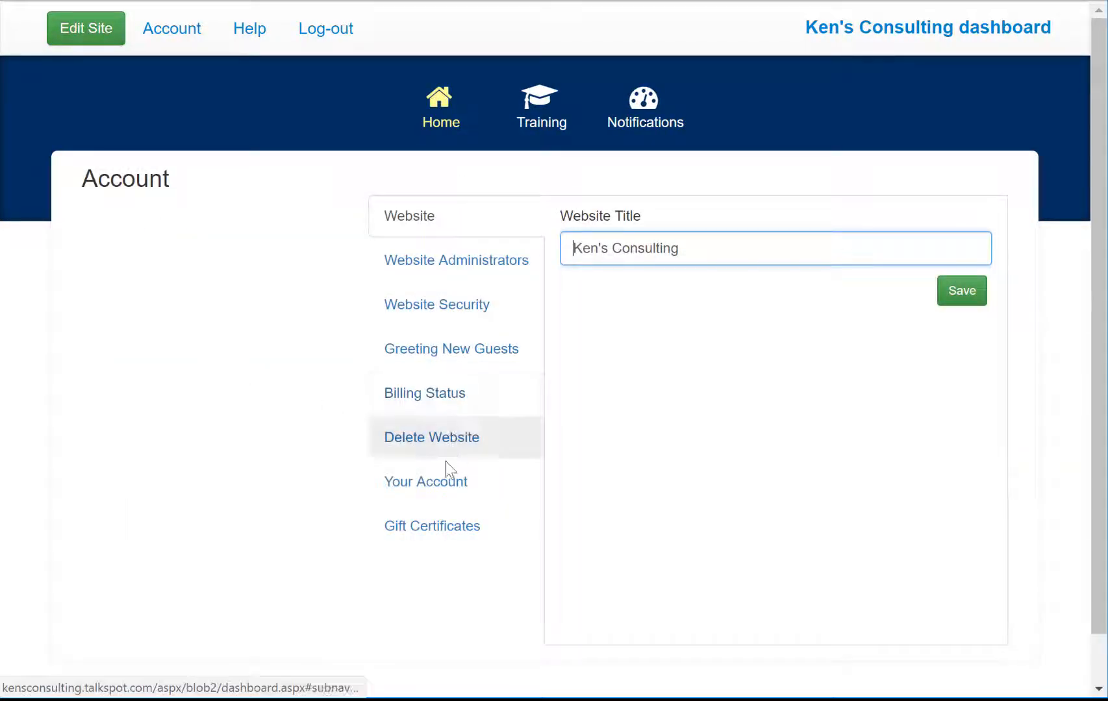
{"action": "left_click", "coordinate": [87, 28]}
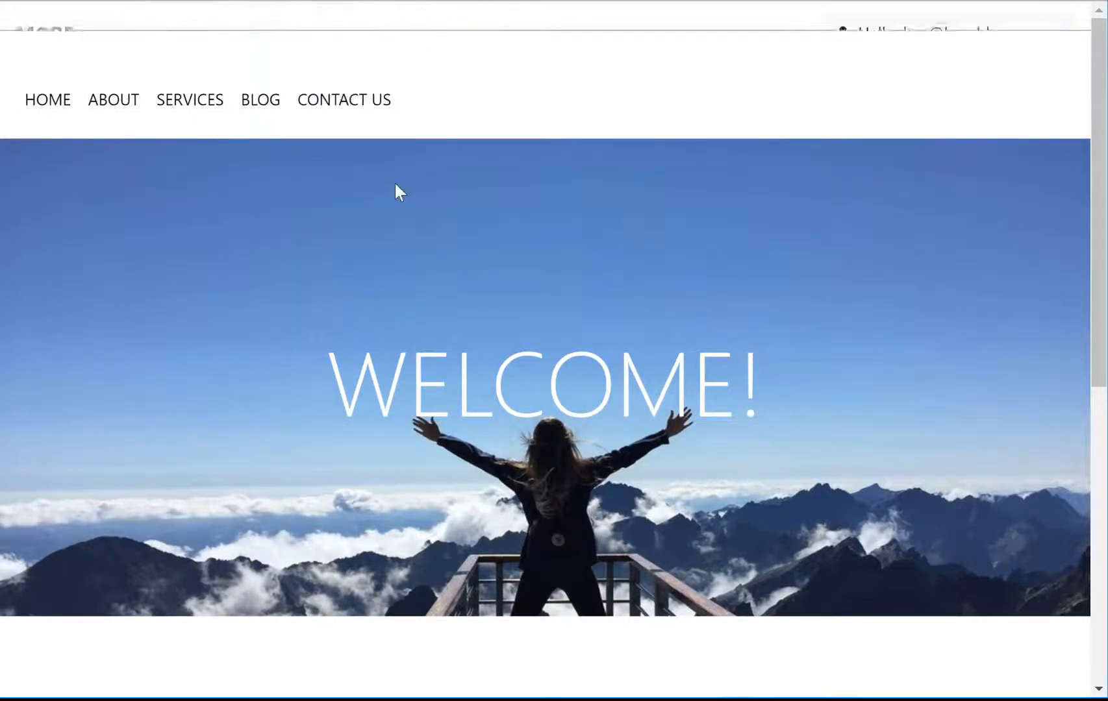
Step: Look through the Utilities and Email tools, then back out to the MORE options
{"action": "left_click", "coordinate": [268, 21]}
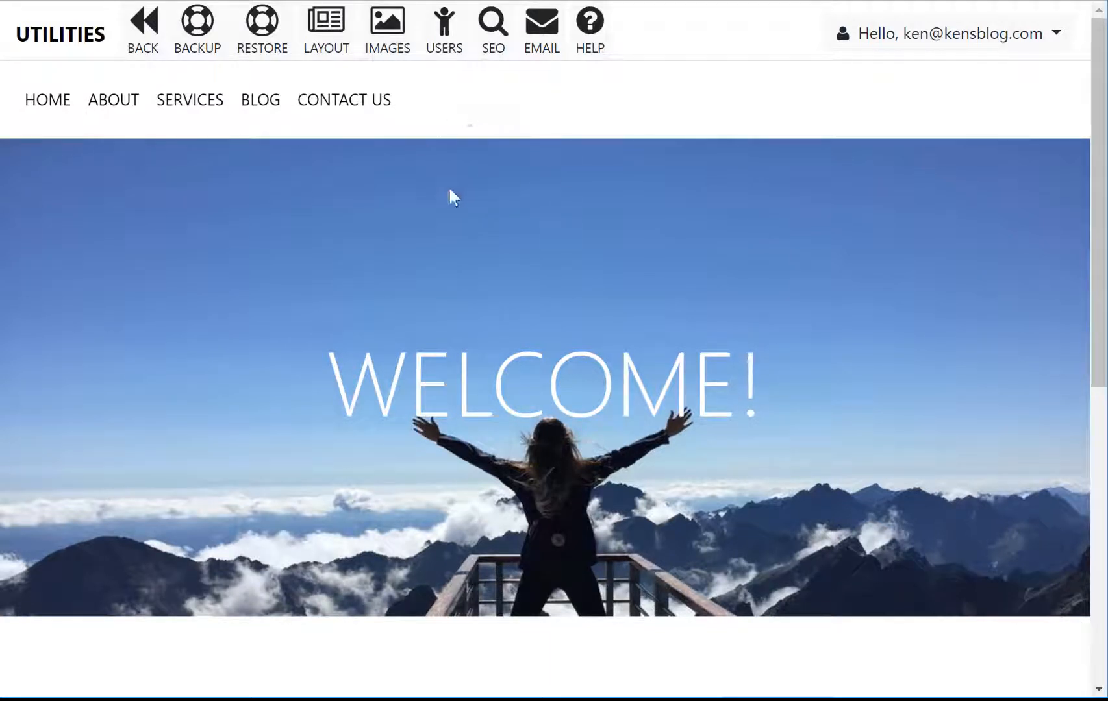
{"action": "left_click", "coordinate": [542, 26]}
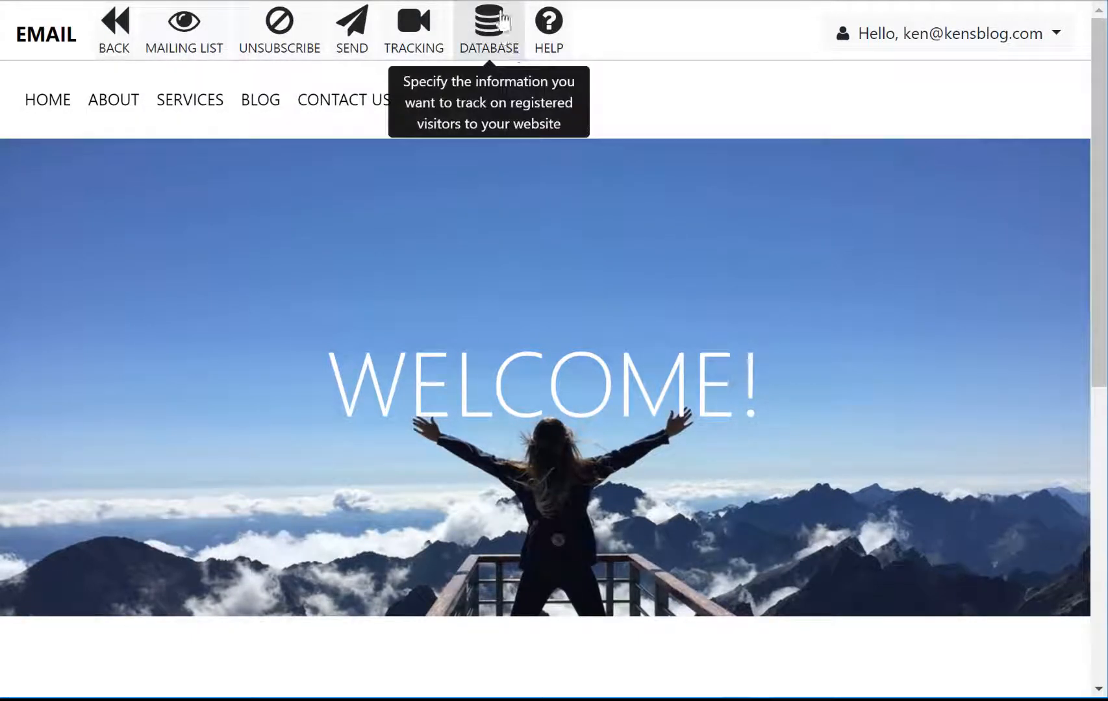
{"action": "left_click", "coordinate": [114, 25]}
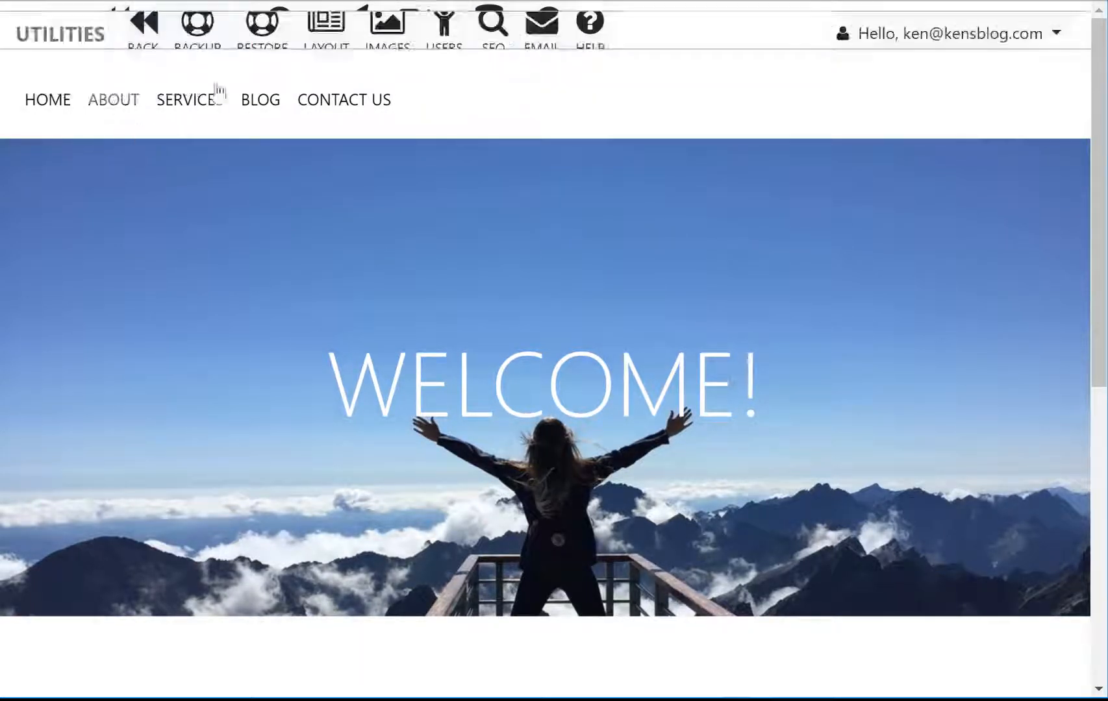
{"action": "left_click", "coordinate": [142, 25]}
Step: Through Dashboard > Account, permanently delete the consulting website and continue to Talkspot's home page
{"action": "left_click", "coordinate": [357, 26]}
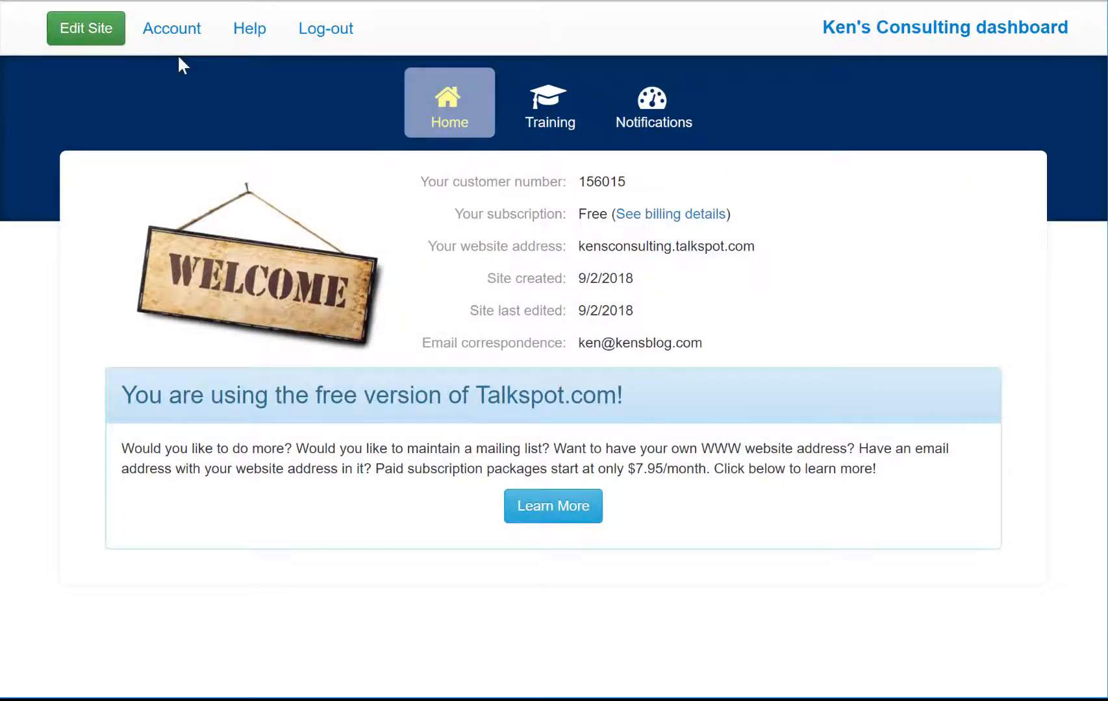
{"action": "left_click", "coordinate": [174, 36]}
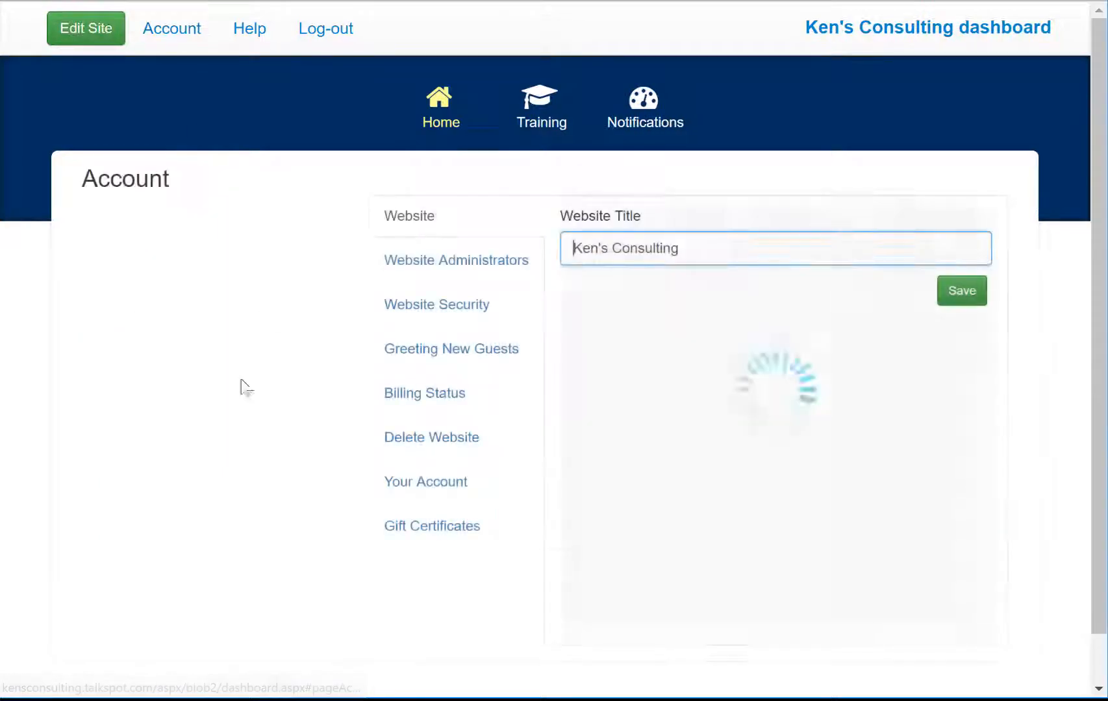
{"action": "left_click", "coordinate": [432, 439]}
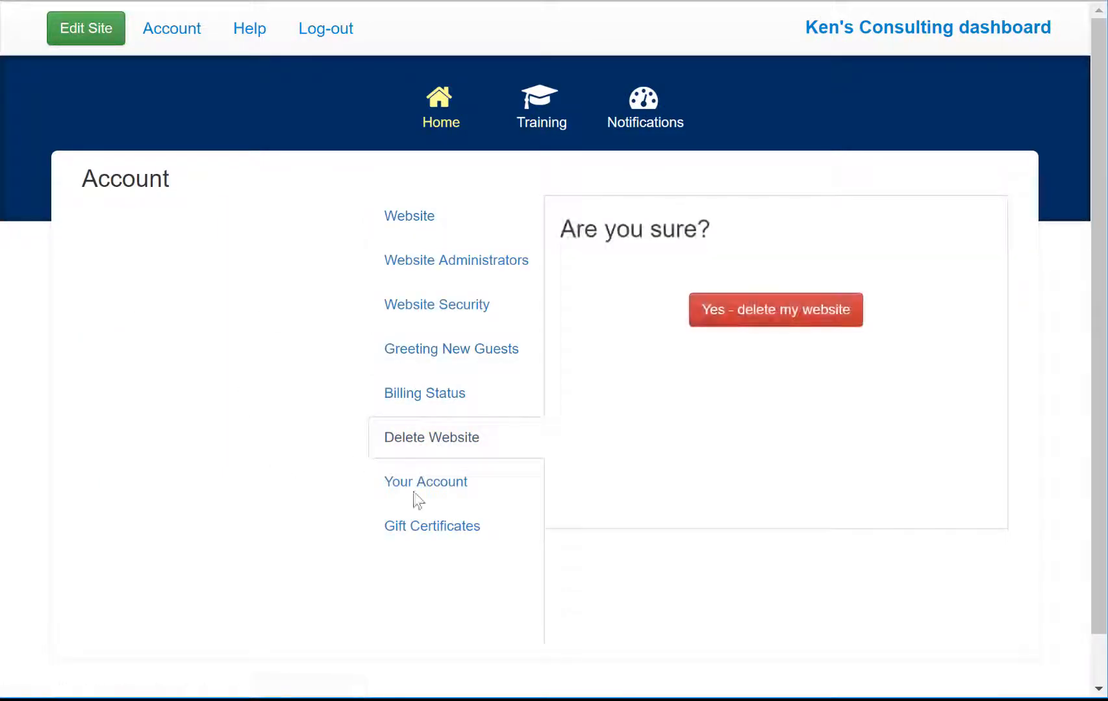
{"action": "left_click", "coordinate": [743, 328]}
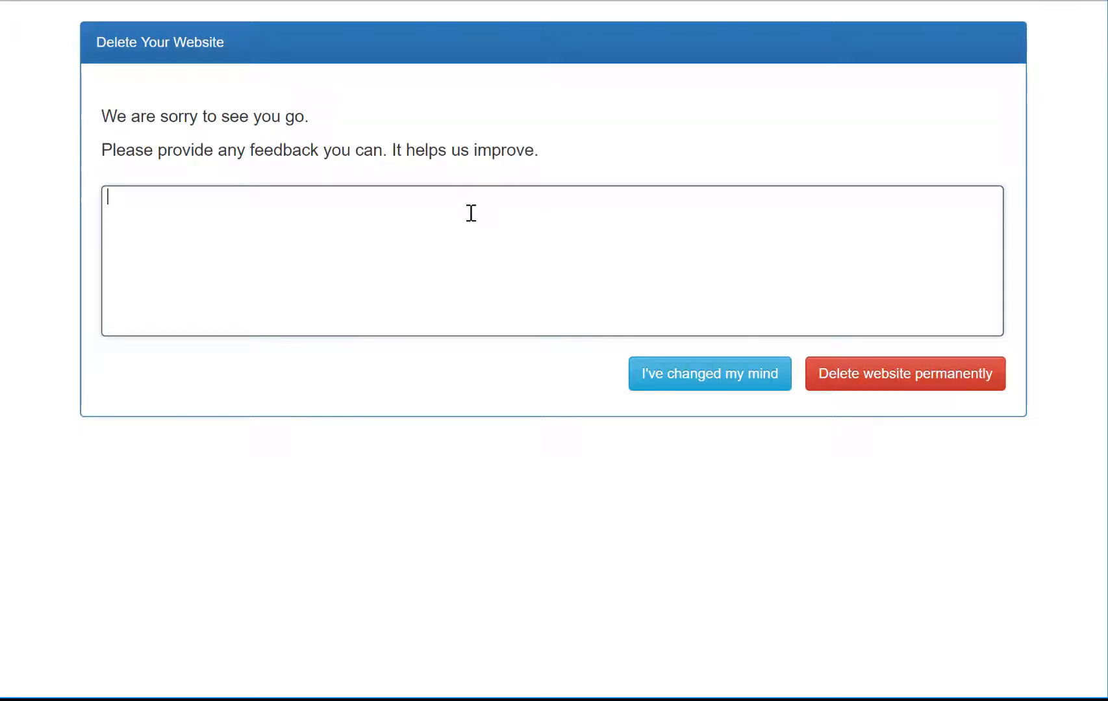
{"action": "left_click", "coordinate": [903, 382]}
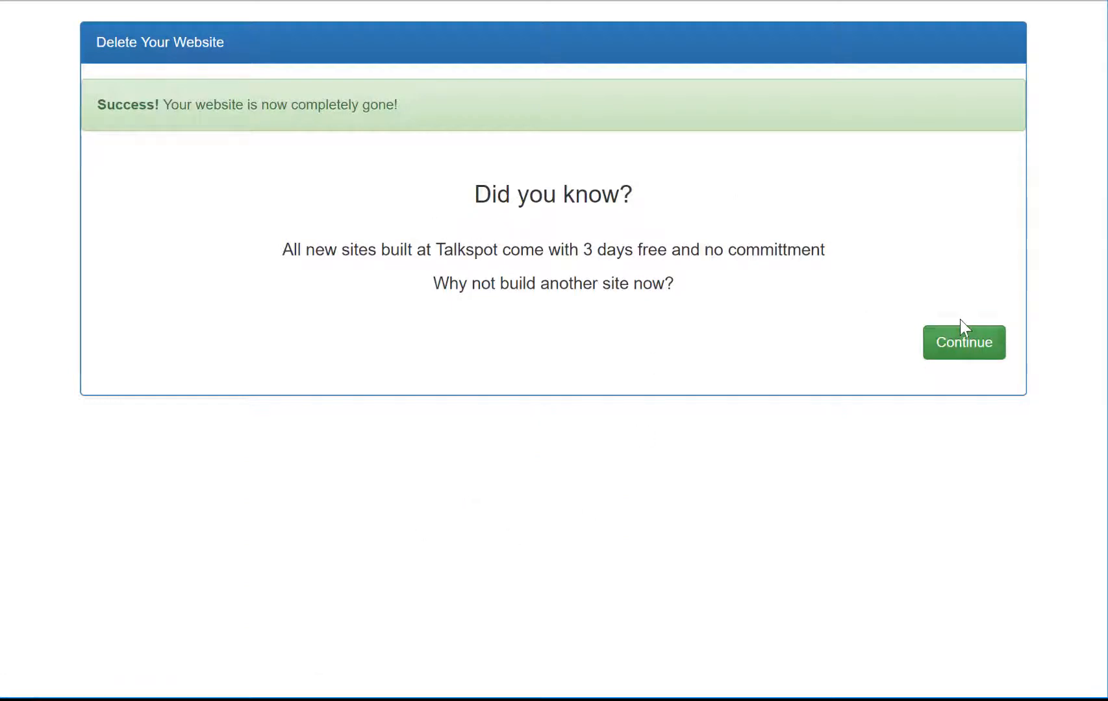
{"action": "left_click", "coordinate": [963, 334]}
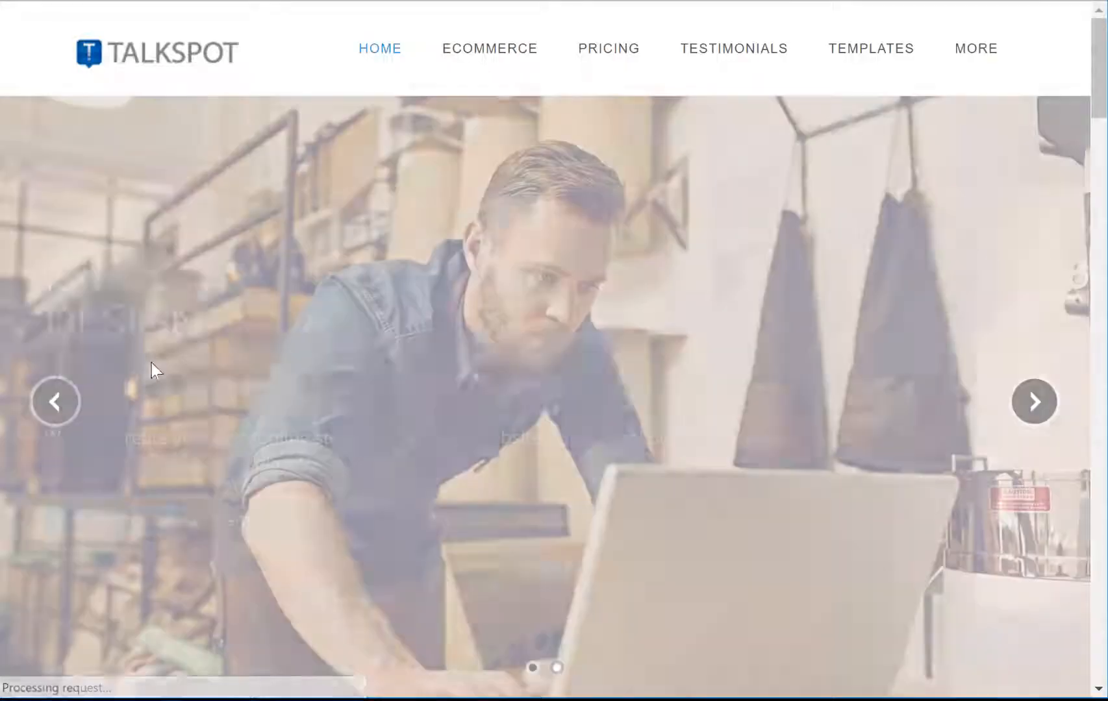